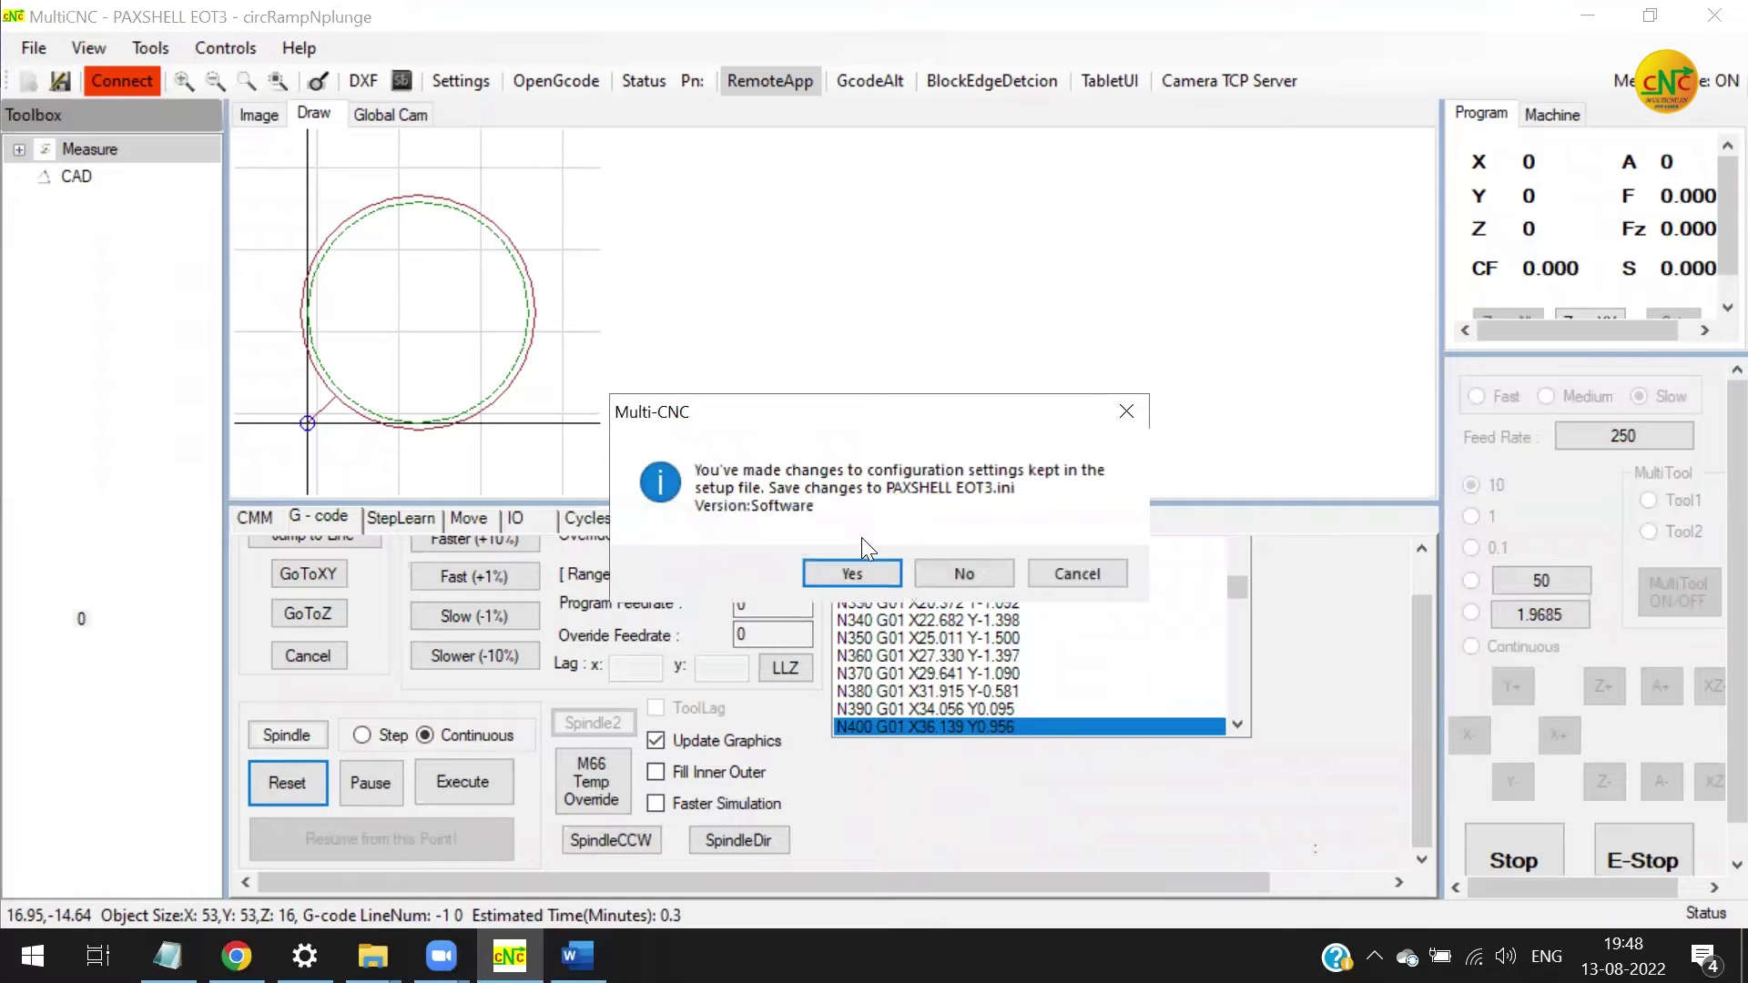
Save the changed configuration settings to PAXSHELL EOT3.ini on exit, and restart MultiCNC from the desktop
click(854, 572)
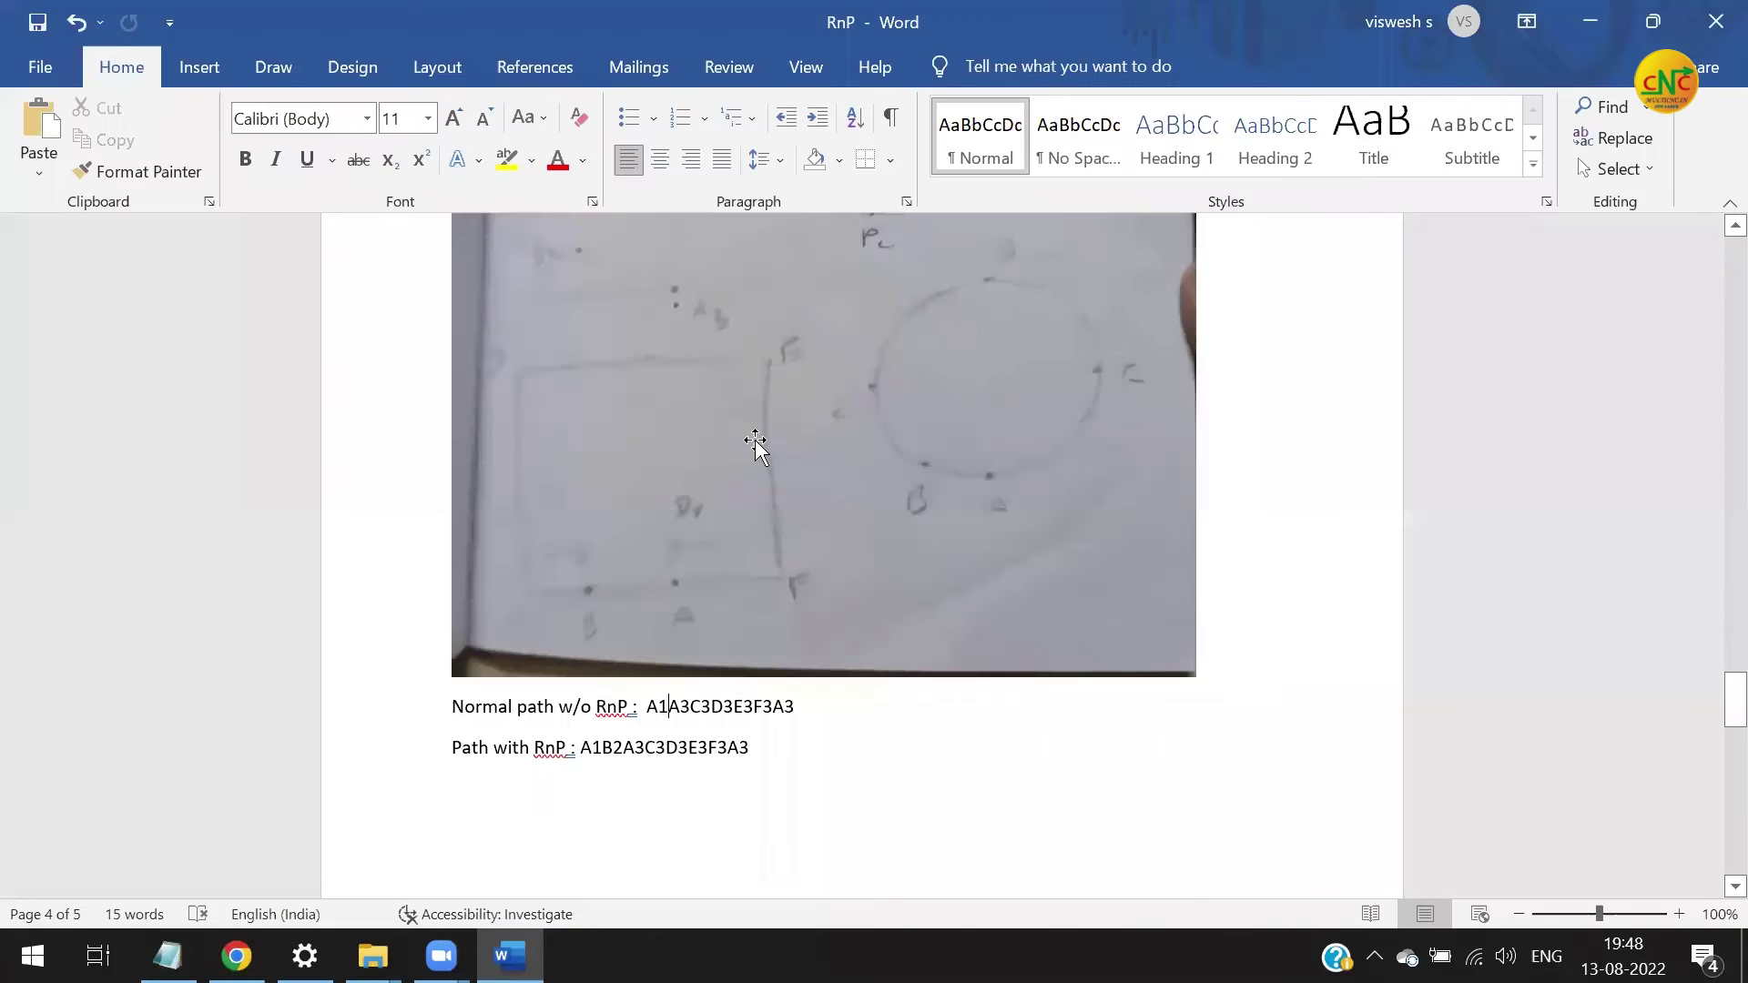
key(super+d)
double_click(166, 205)
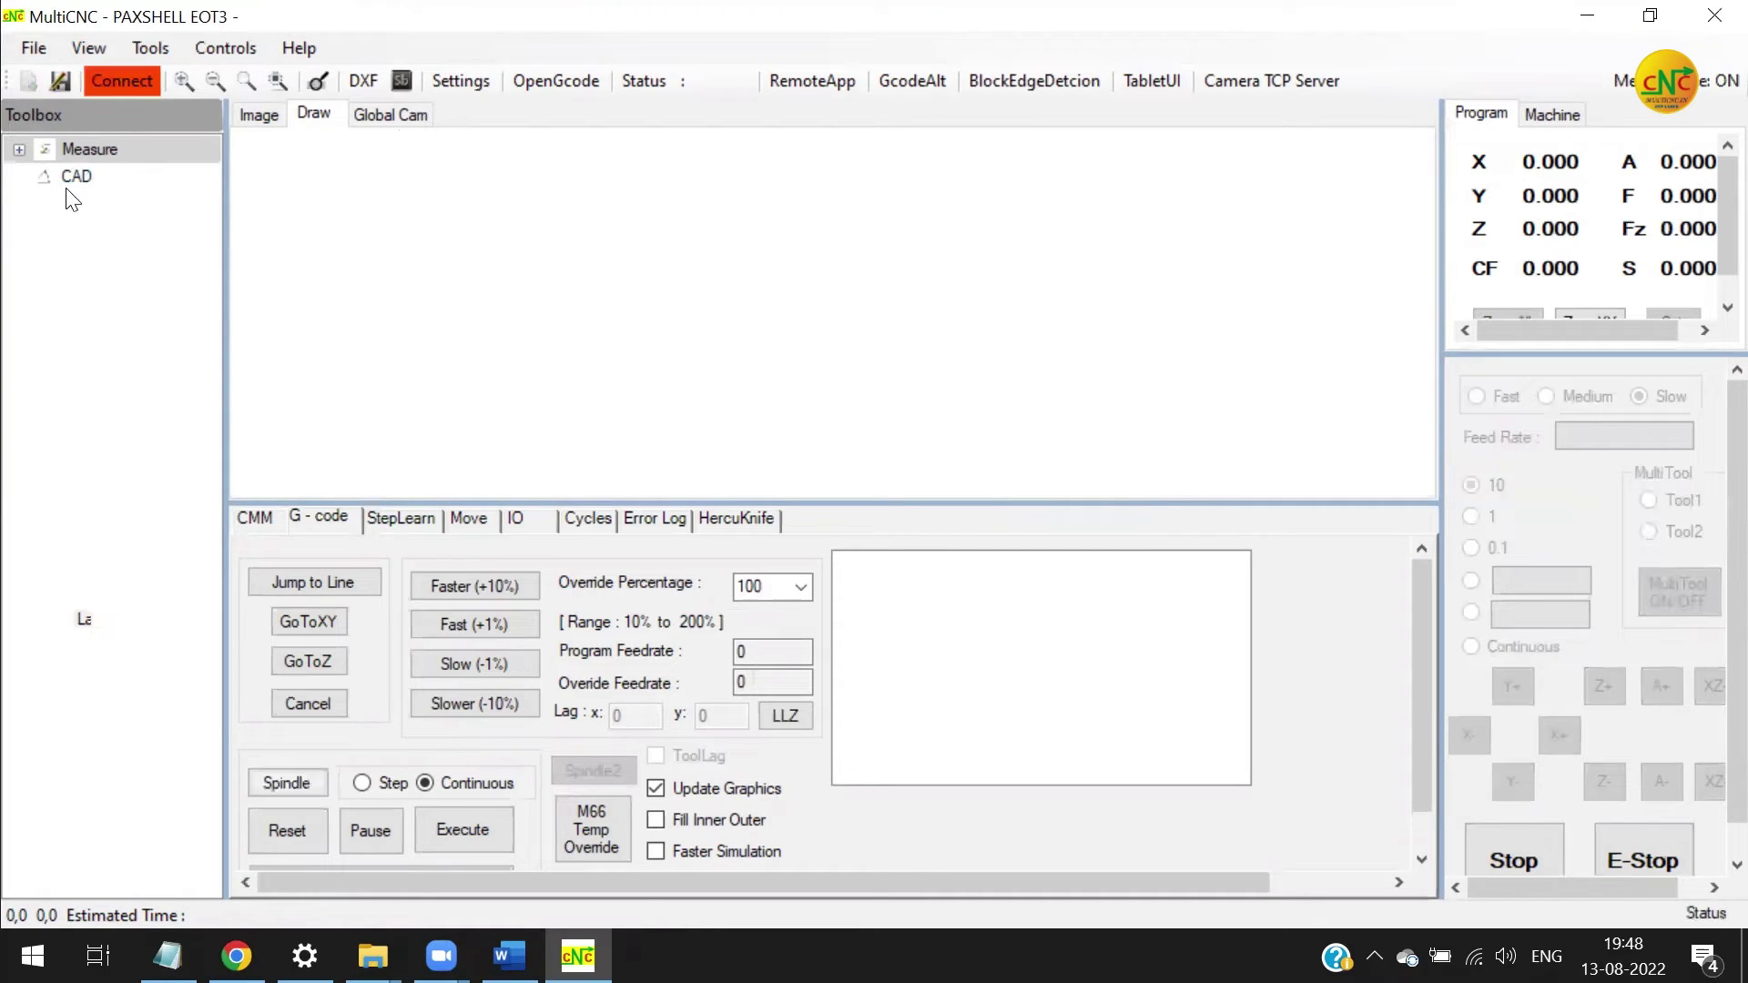
Define a rectangle in the Shape Library with its top-right point at X 50, Y 50, and request its G-code
double_click(767, 234)
text(50)
key(Tab)
text(50)
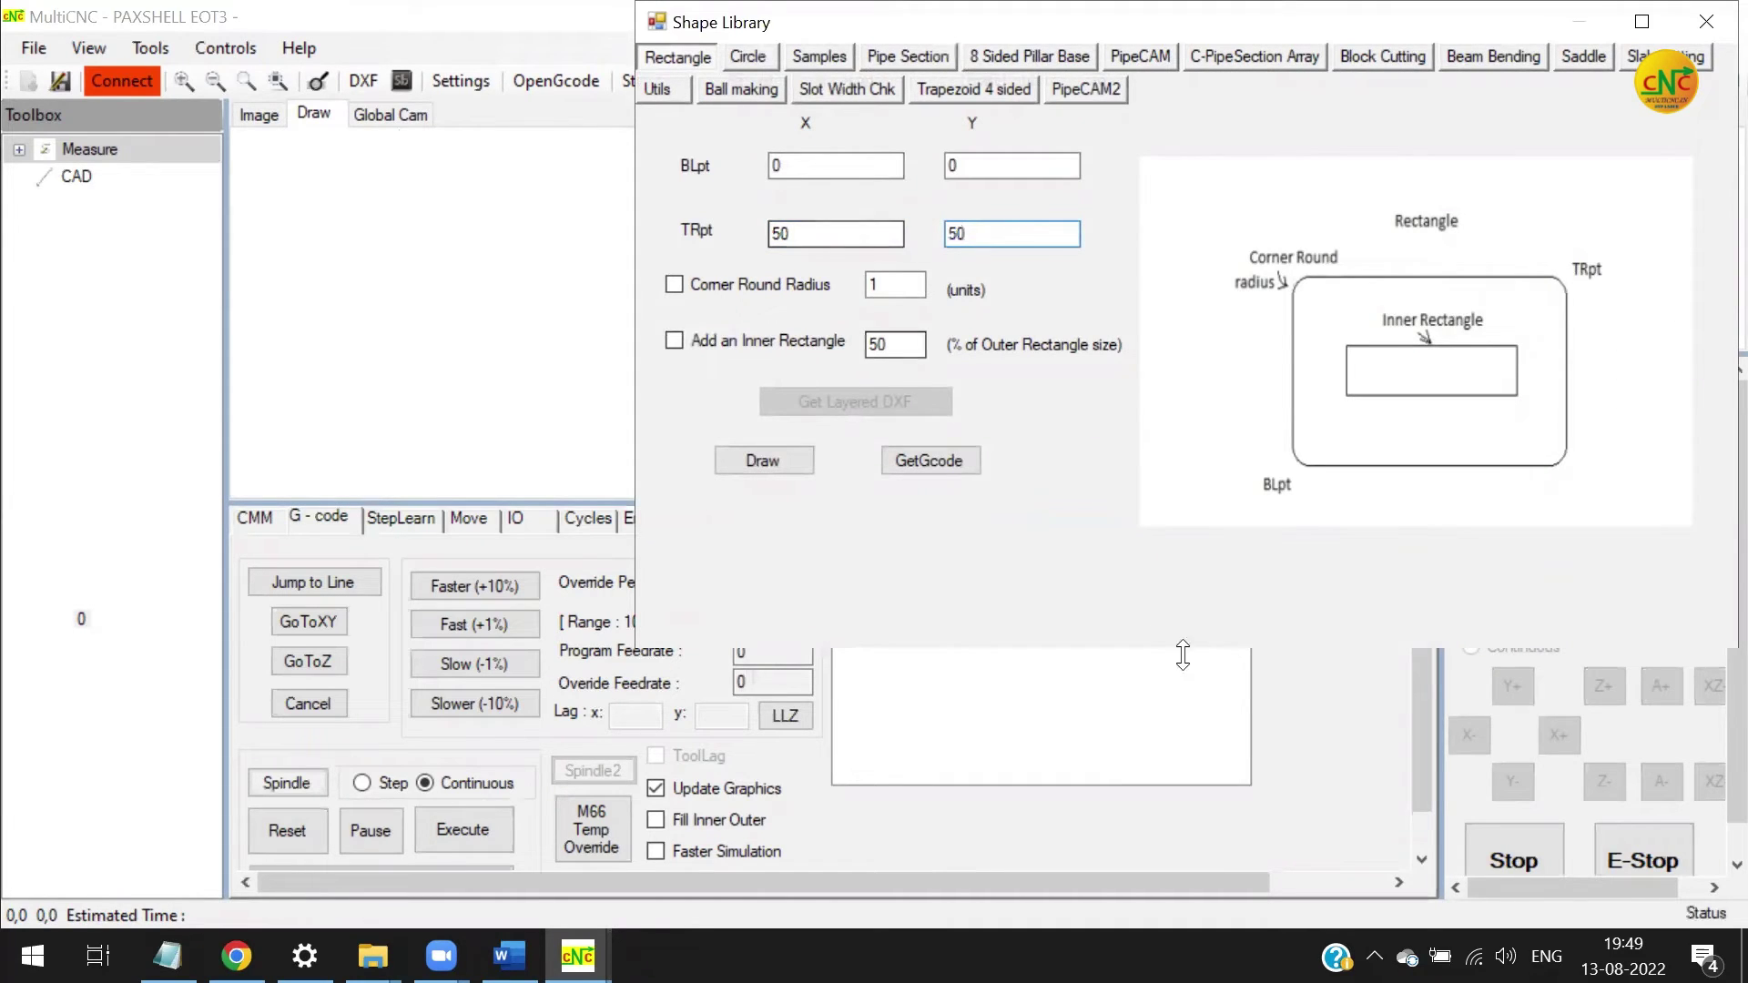
click(947, 468)
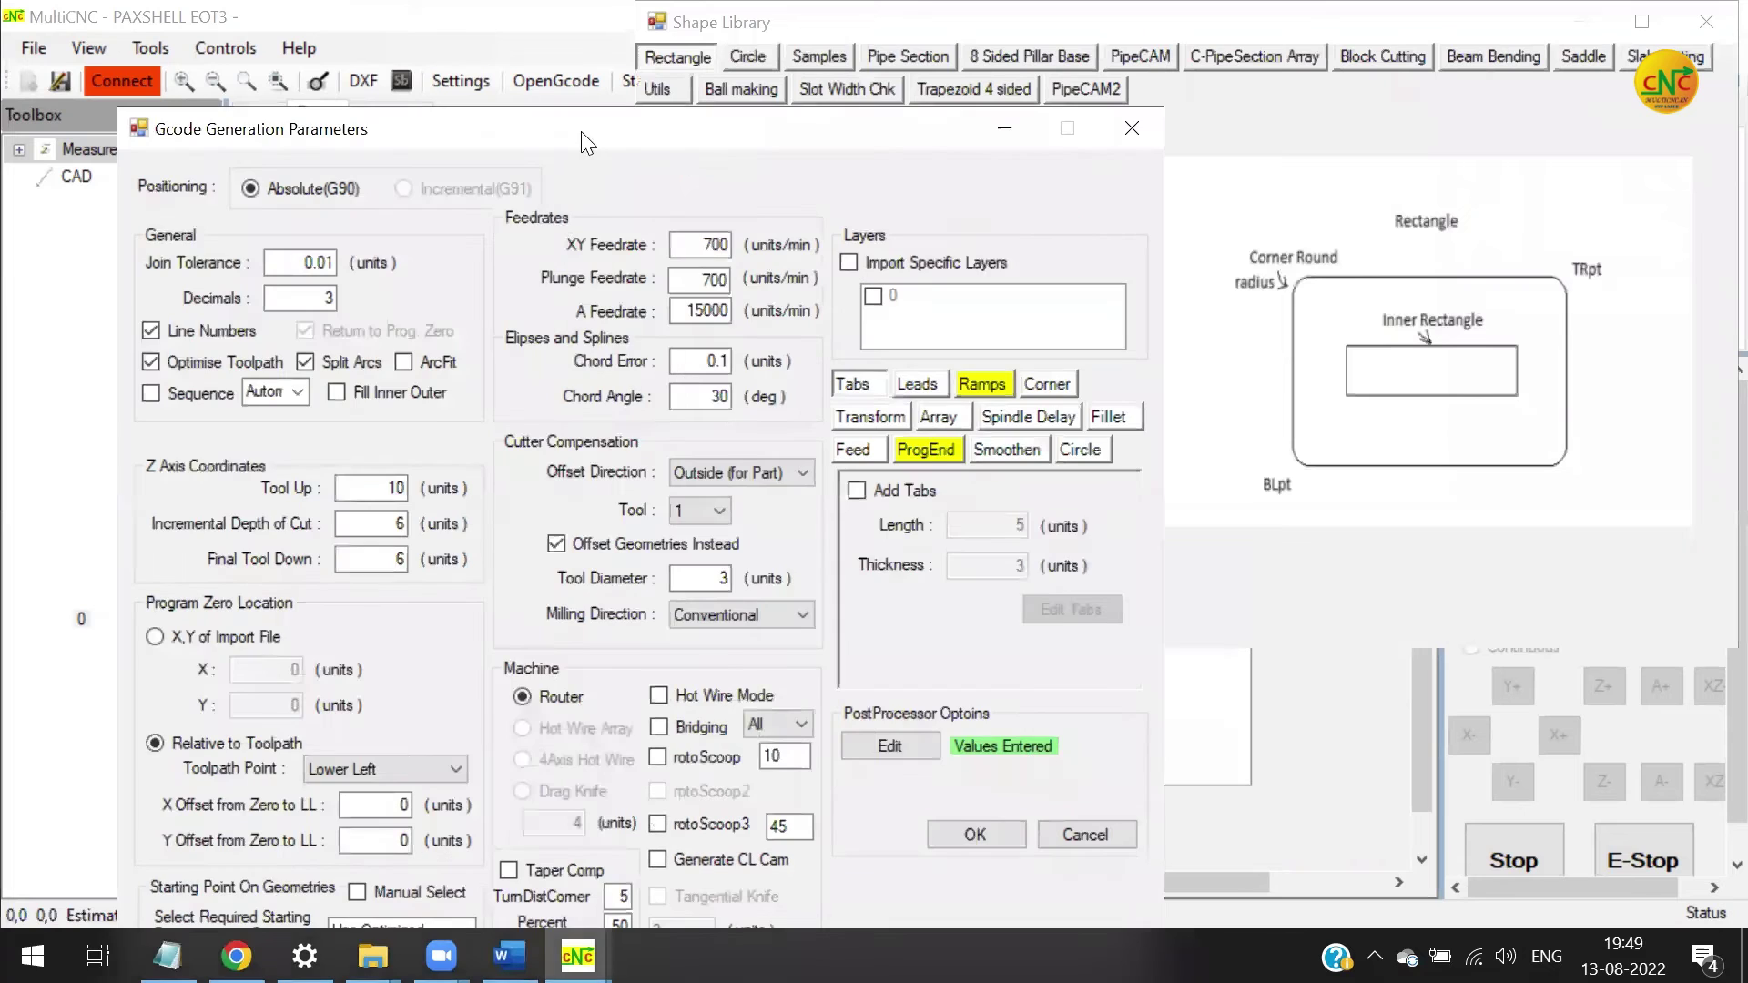
Set the incremental depth of cut and final tool down to 6 units, with a tool diameter of 3 units
drag(587, 143, 758, 51)
double_click(560, 432)
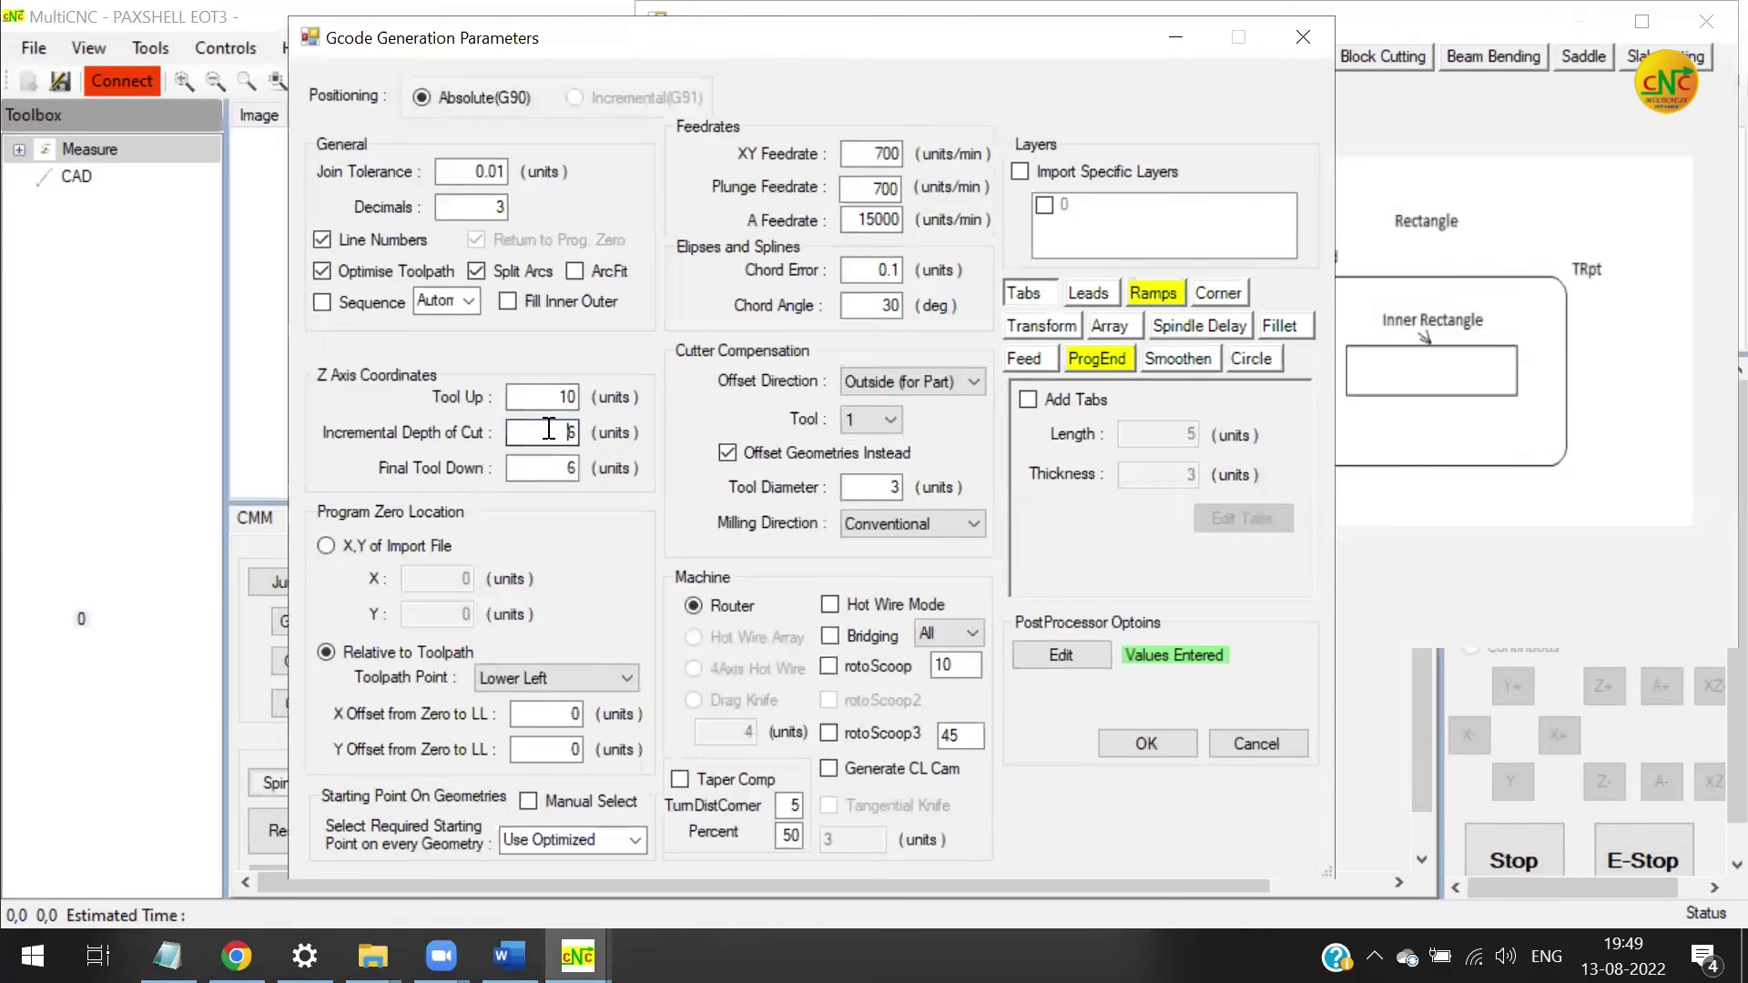
double_click(556, 473)
text(6)
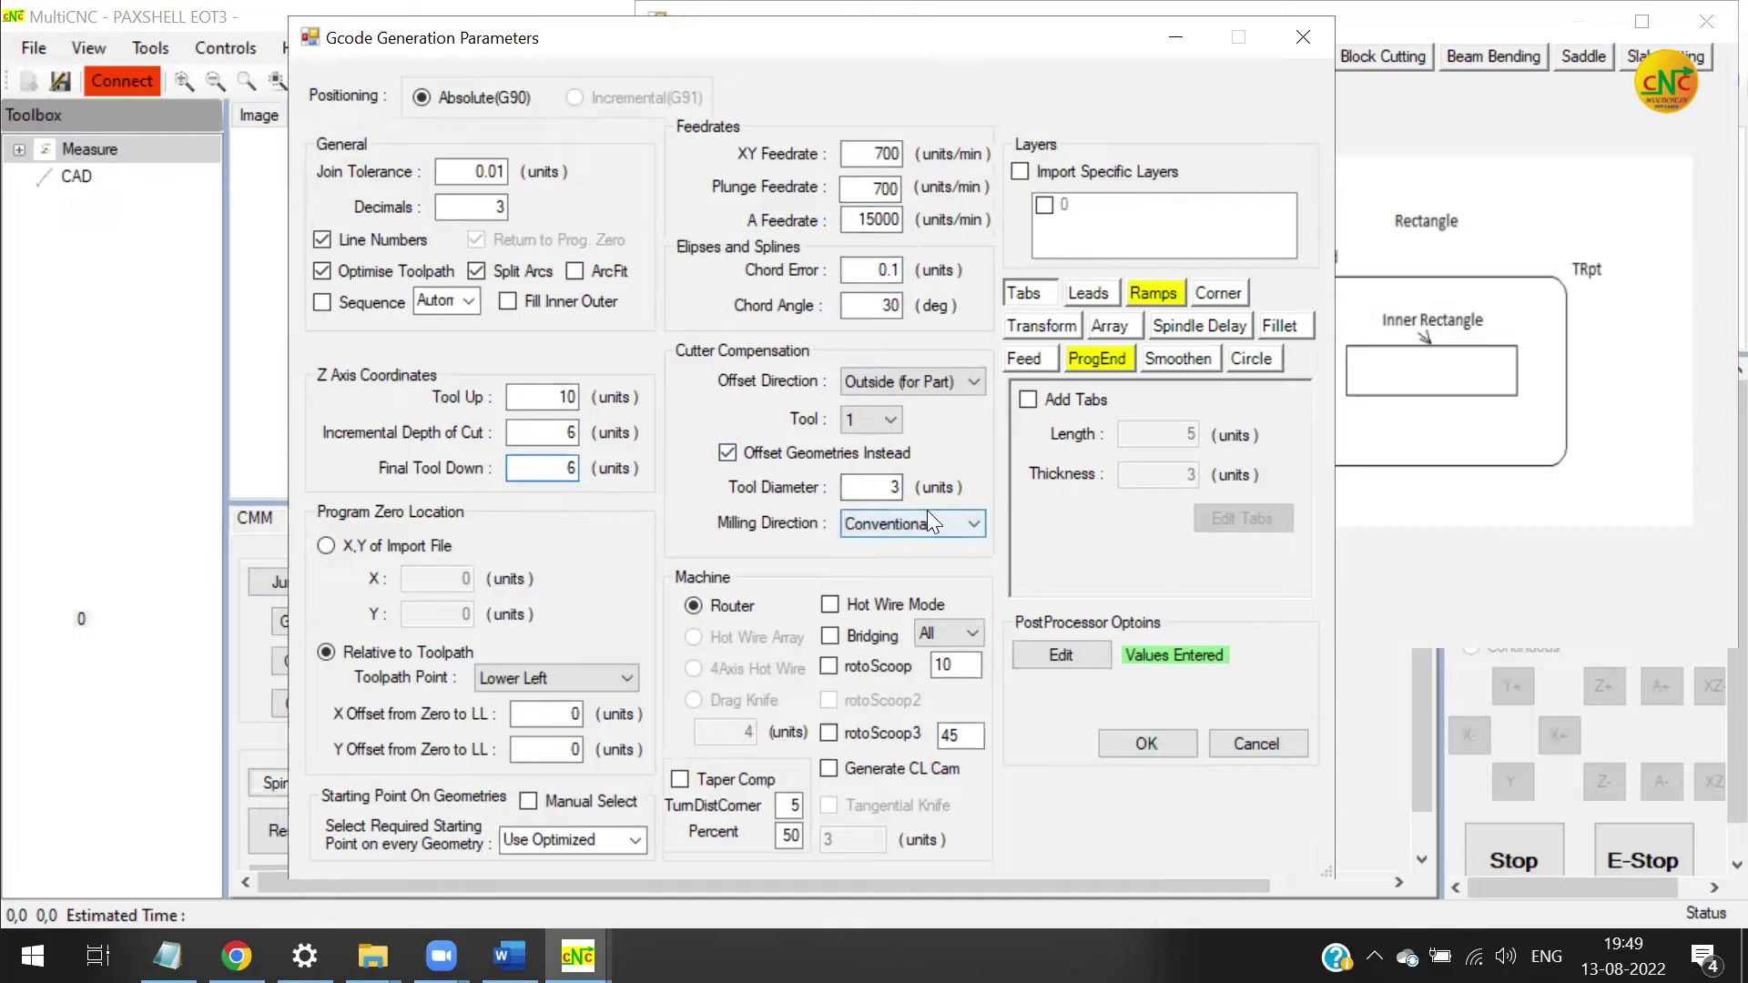
click(895, 489)
text(3)
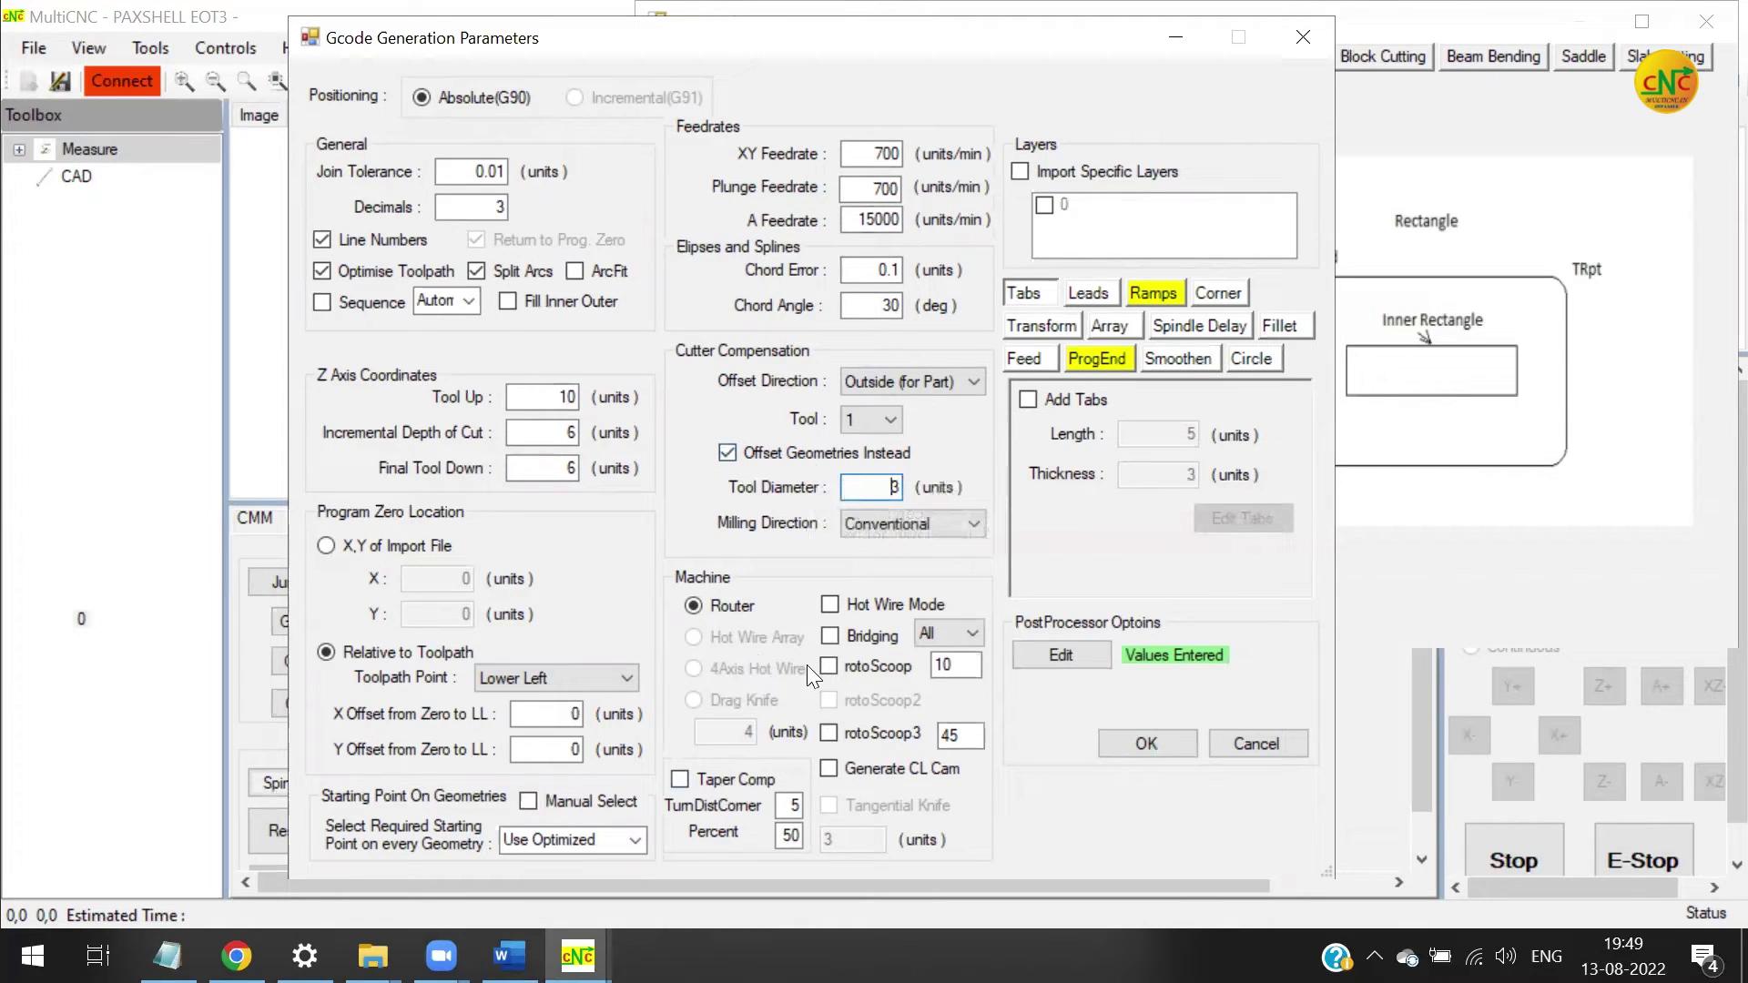
Generate the rectangle's G-code using Ramp n Plunge with a distance of 15 units and the Zig Zag option
click(1153, 293)
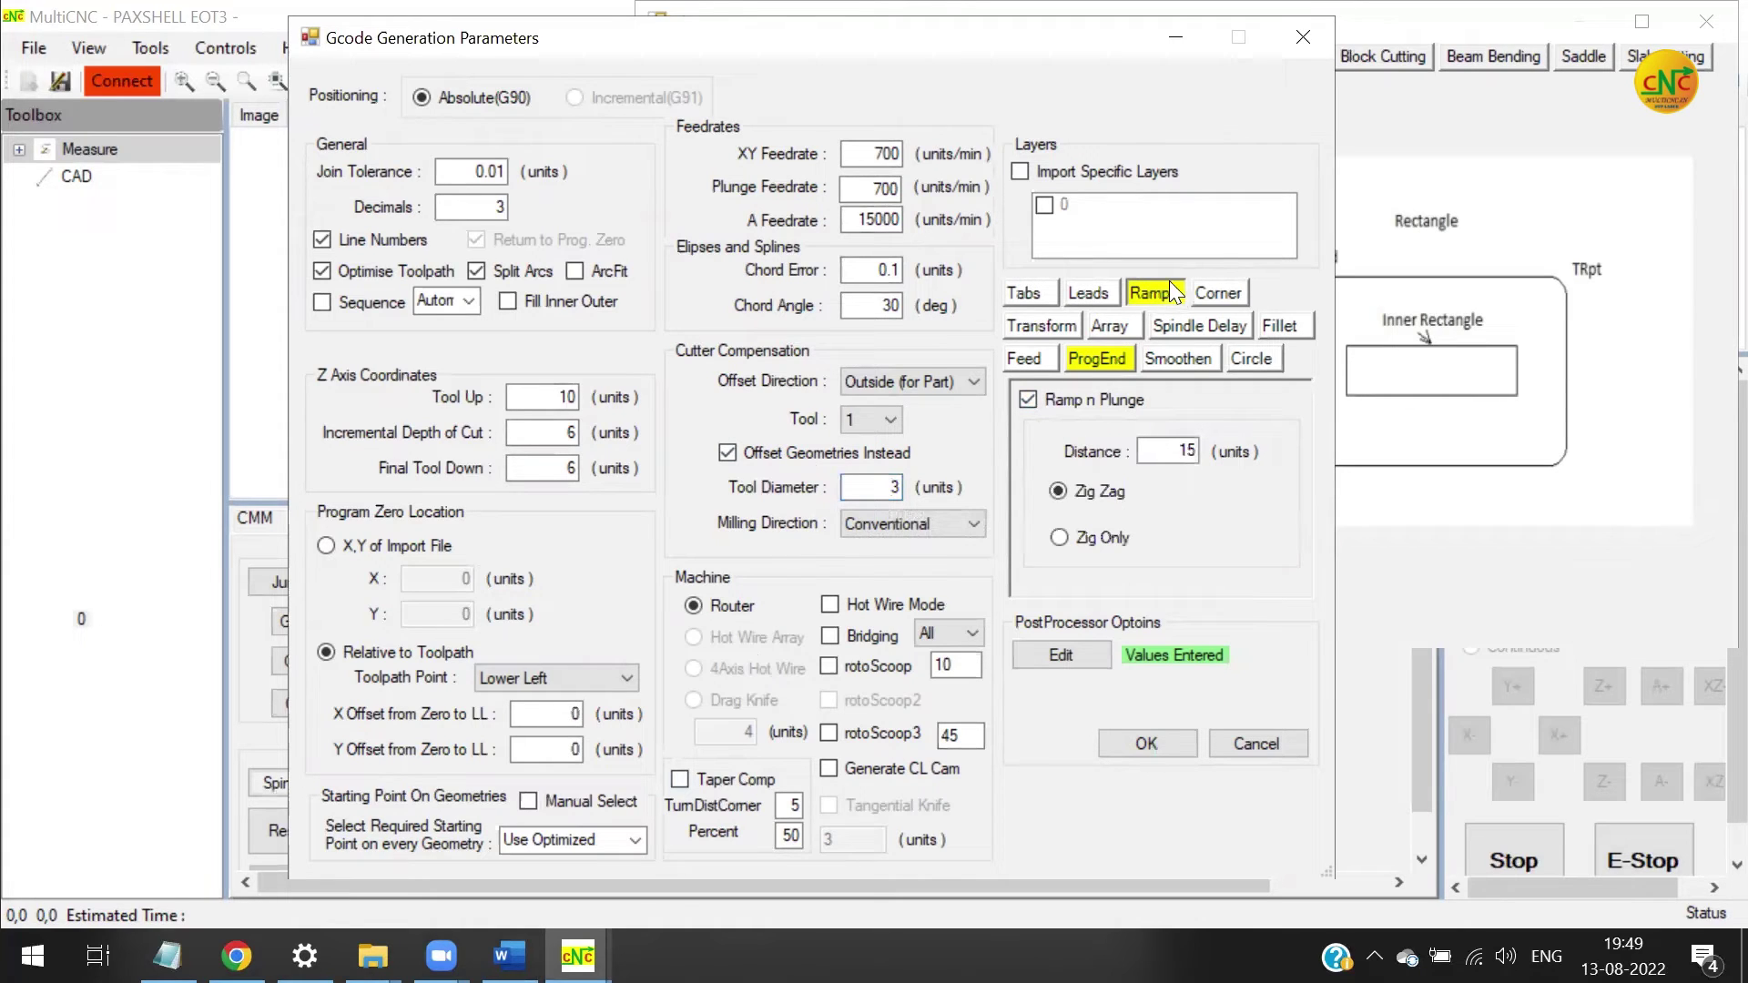
mouse_move(1138, 403)
mouse_move(1047, 398)
click(1171, 452)
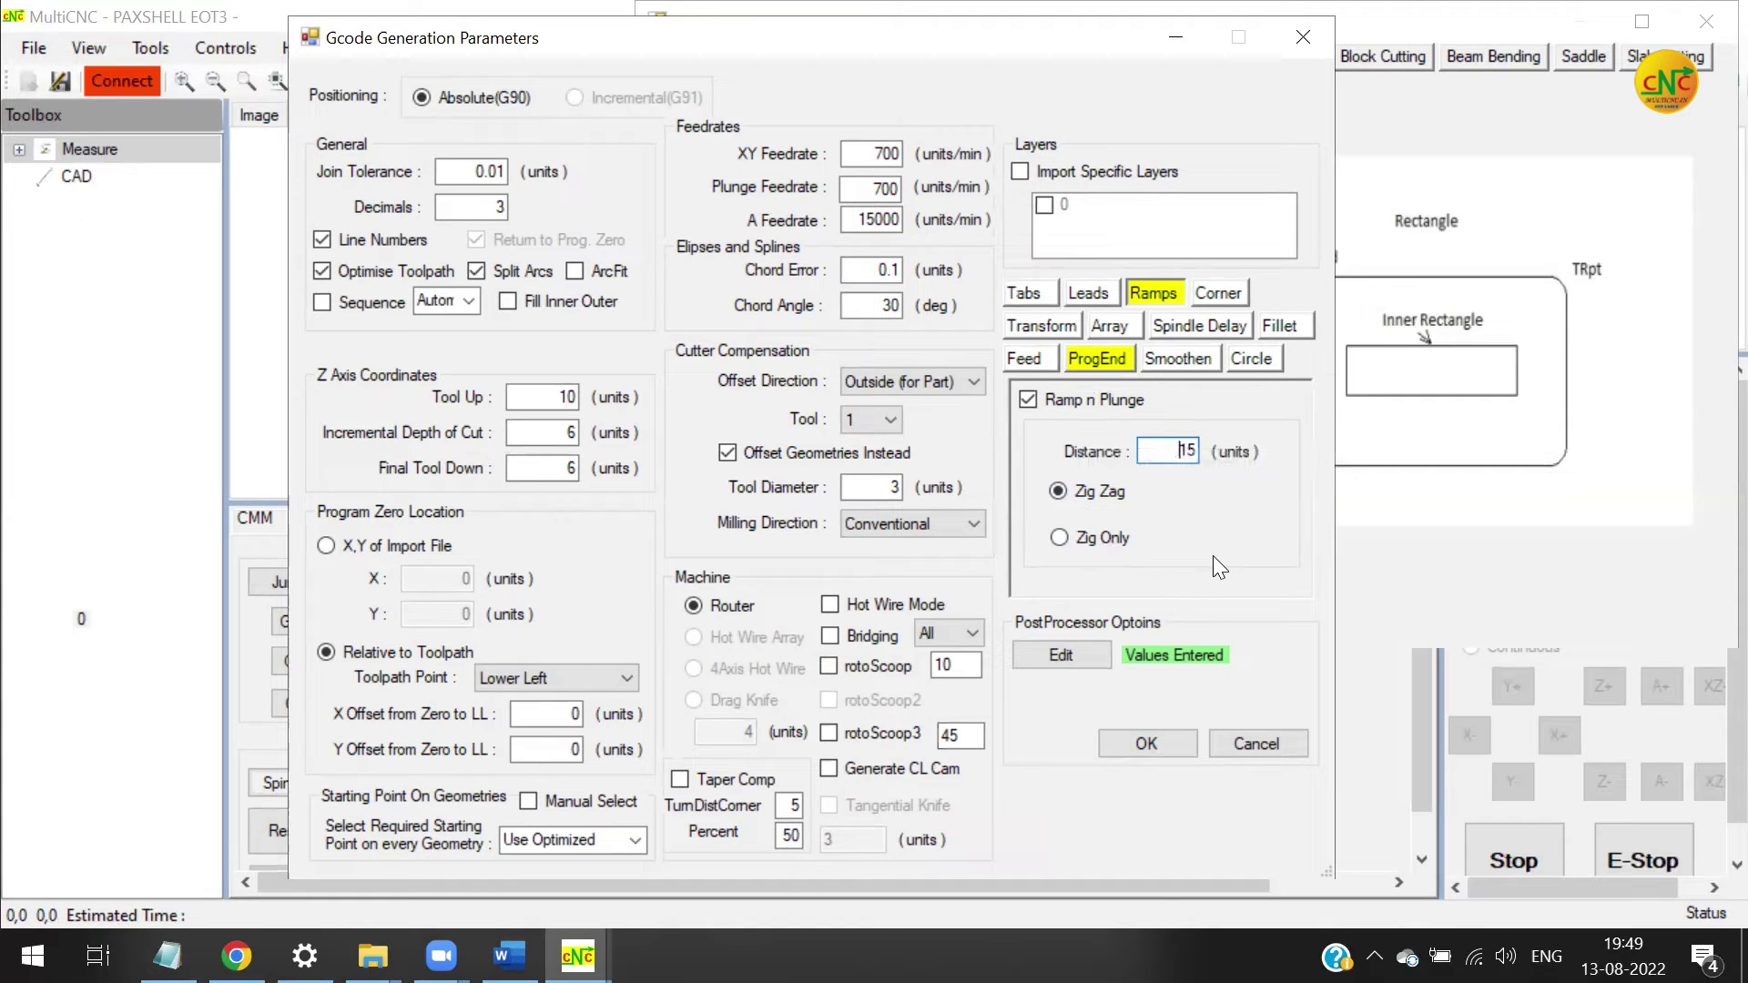
click(1162, 736)
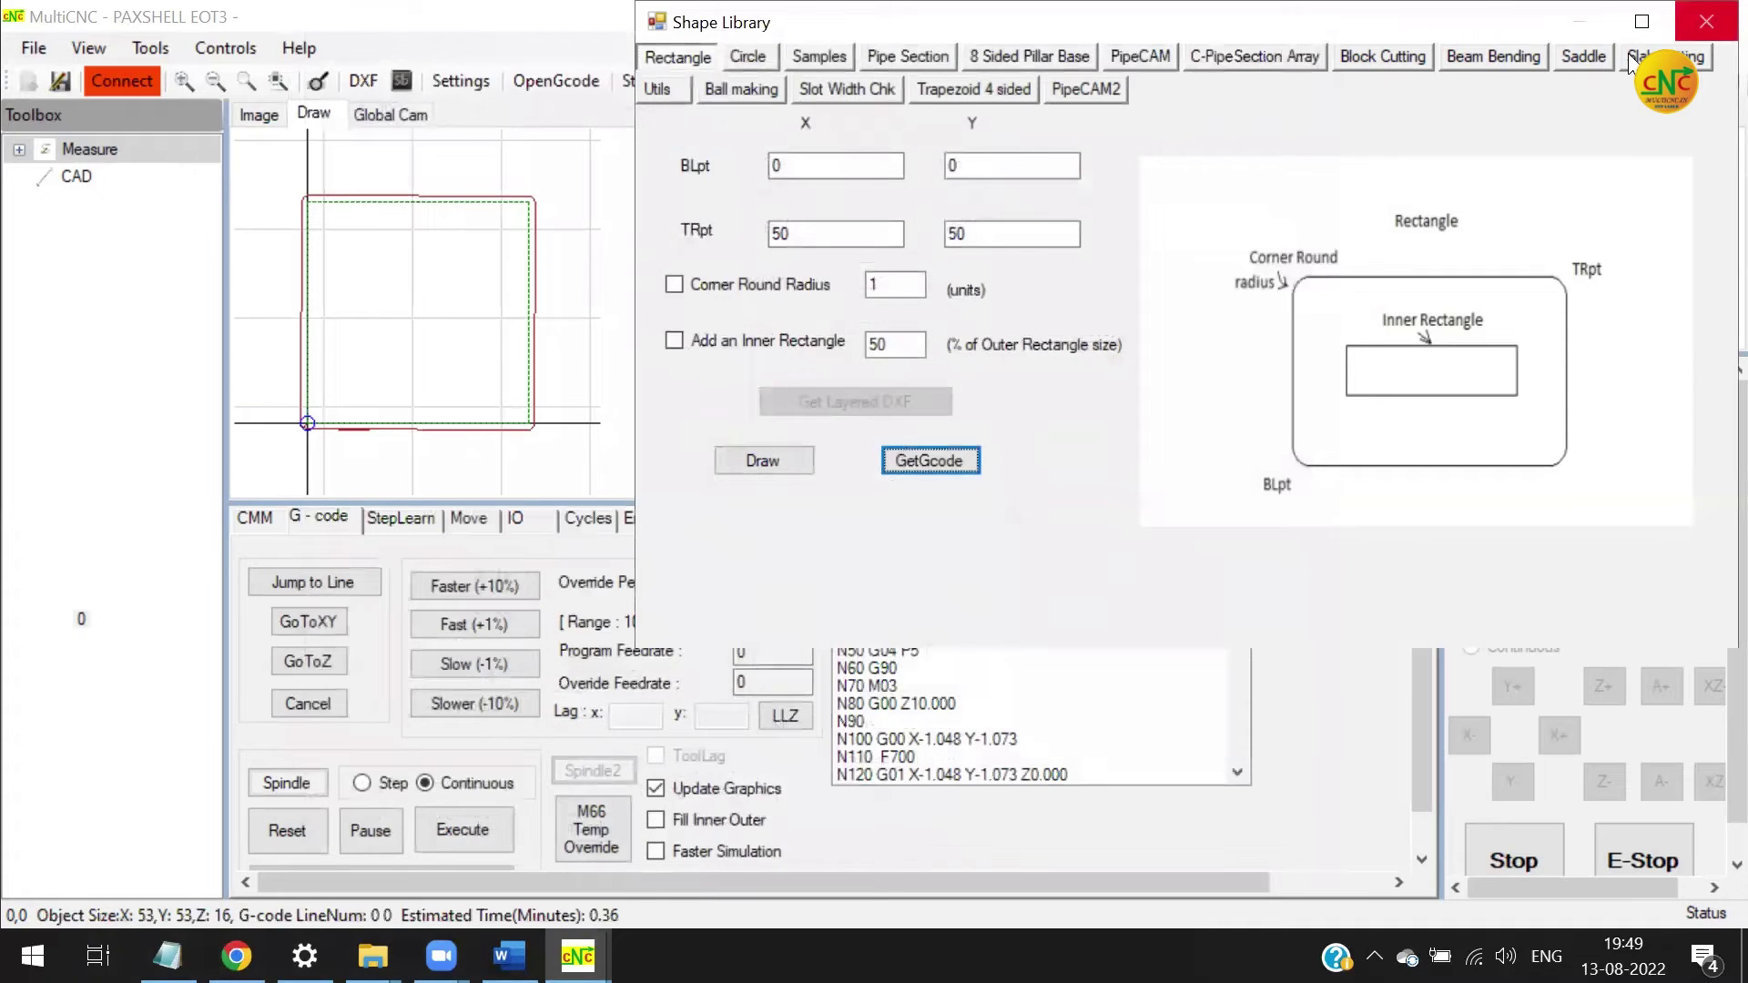
Close the Shape Library and save the rectangle's G-code in the tmp folder as sqrRampNplunge1
click(1706, 21)
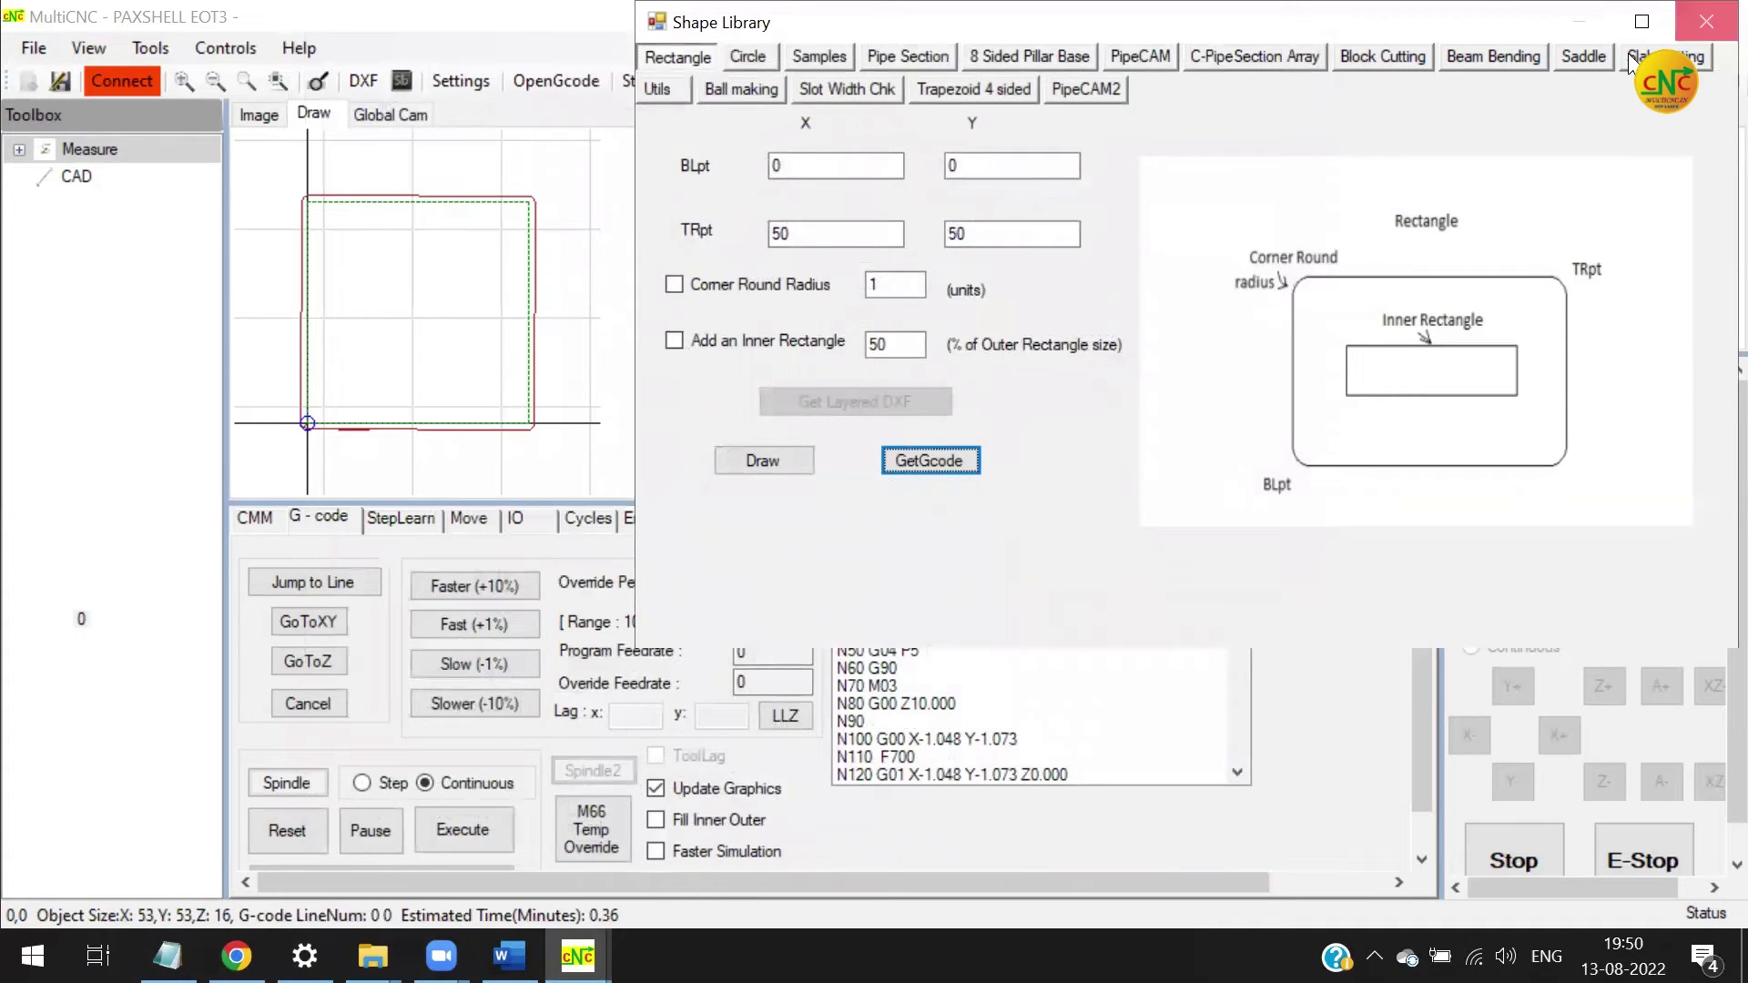
click(952, 575)
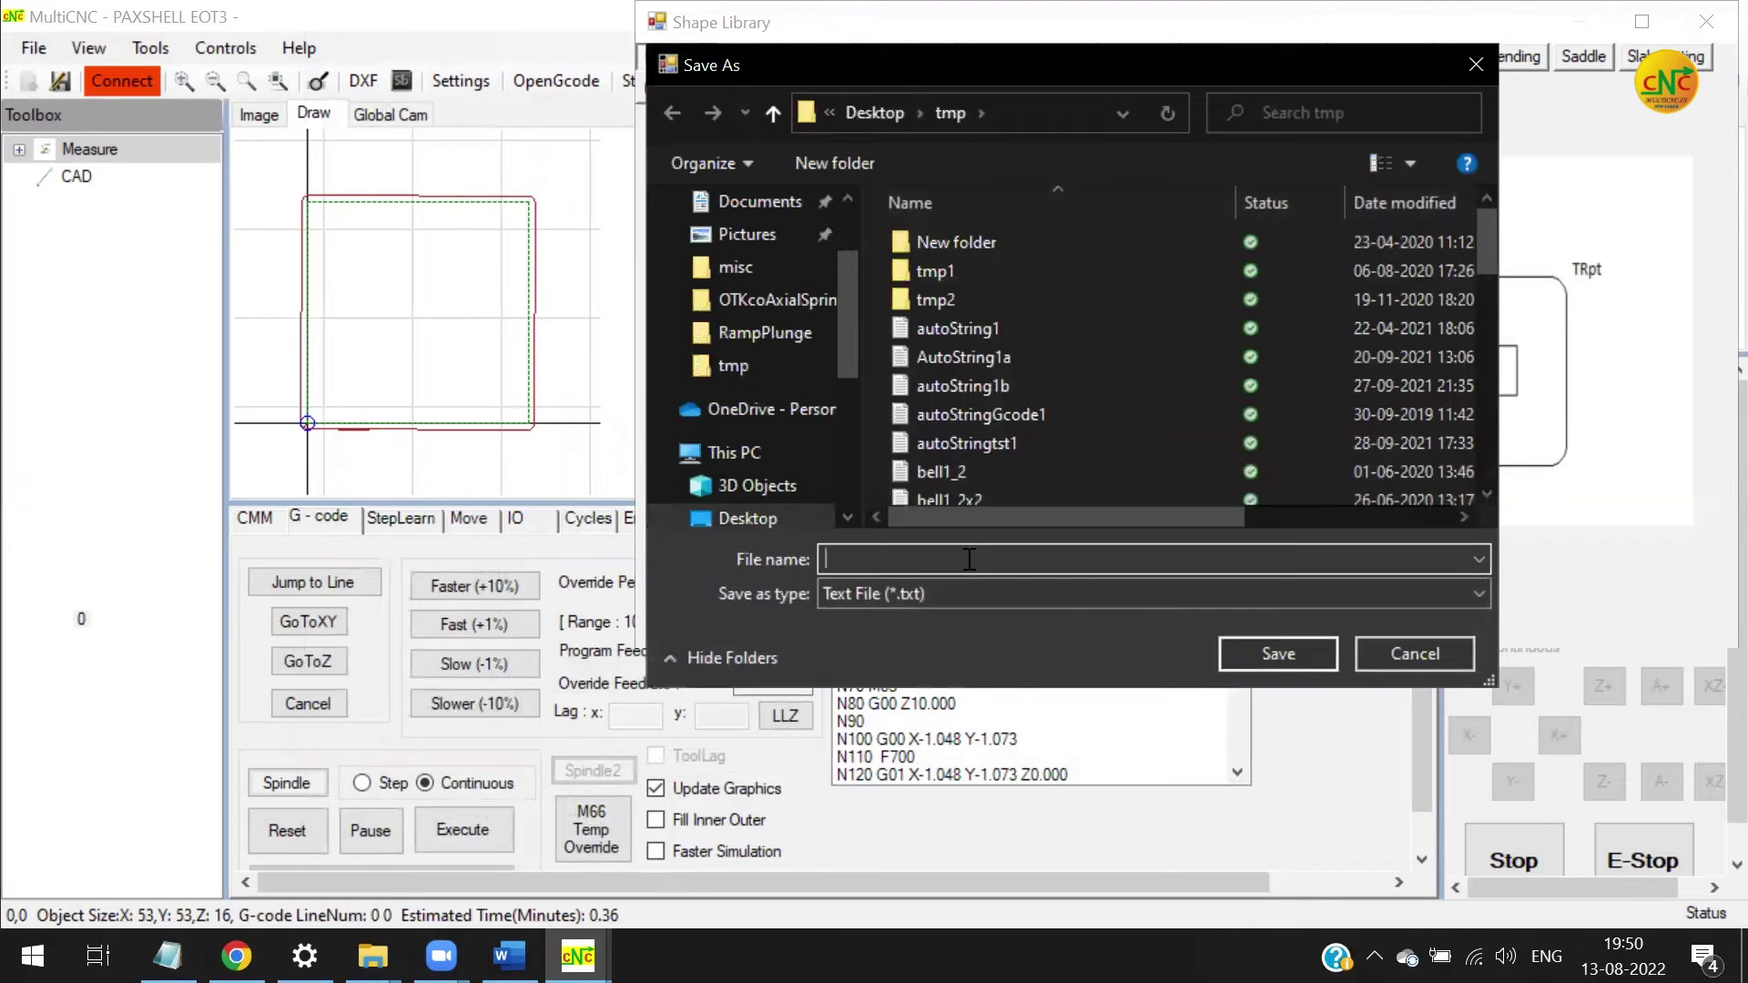
text(sqr)
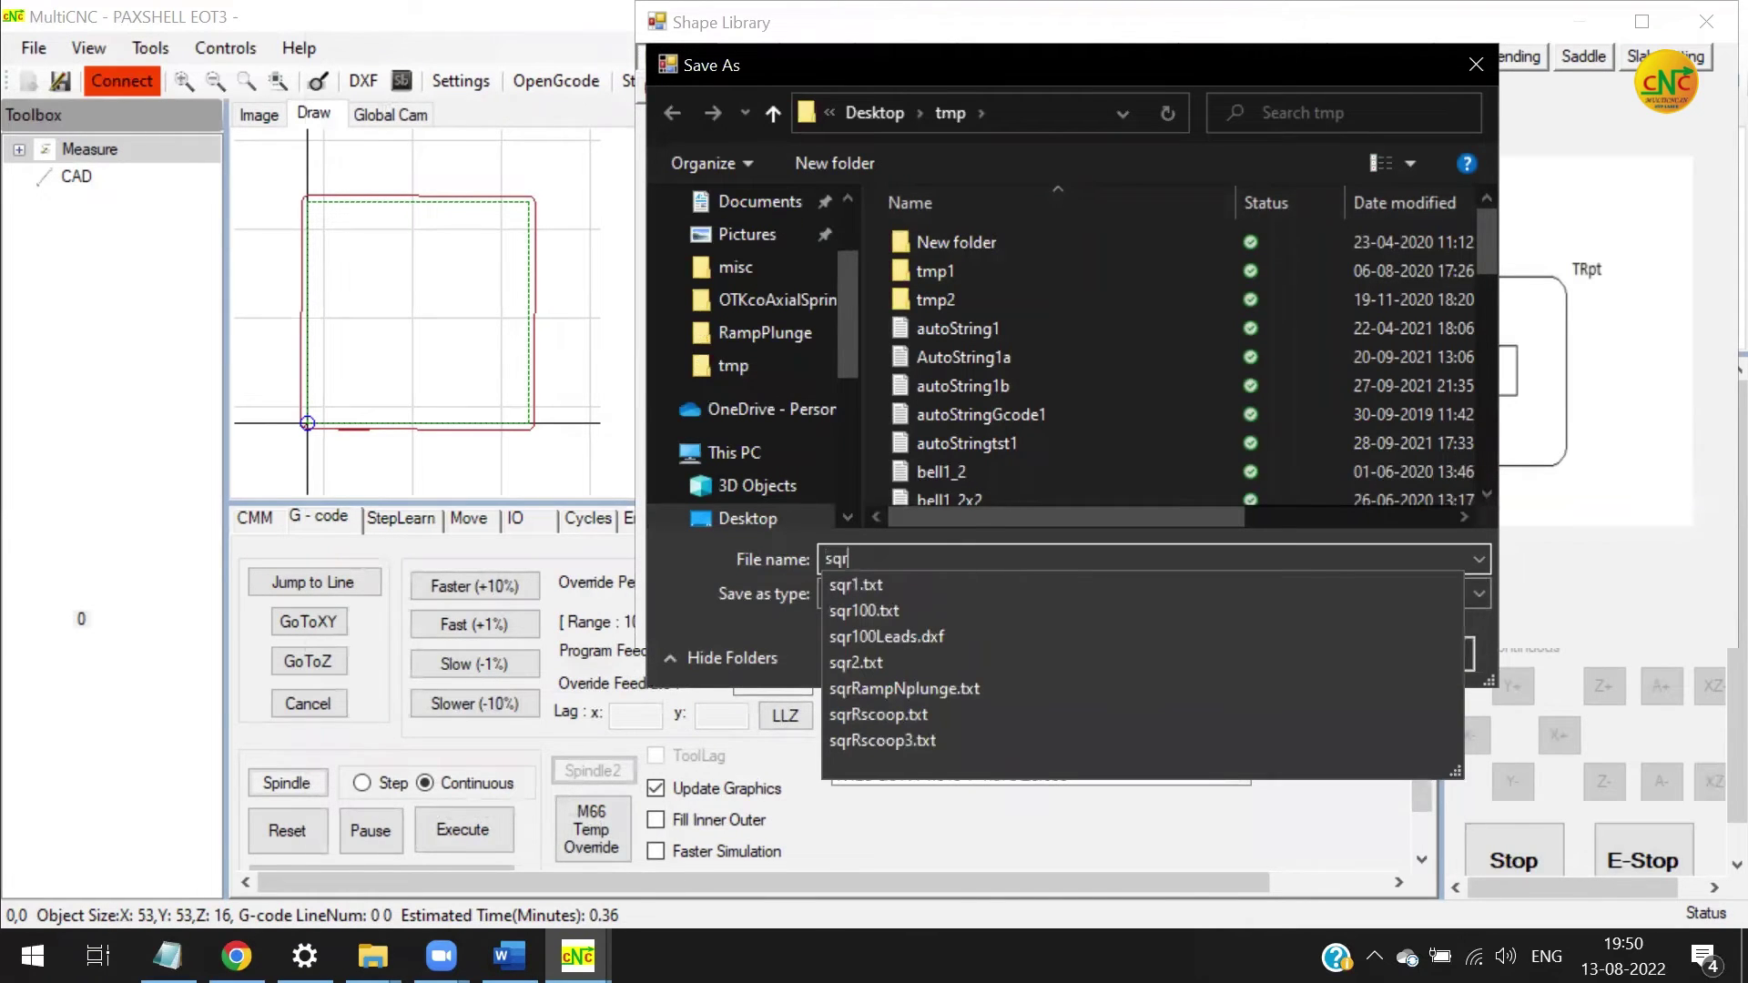
text(Ram)
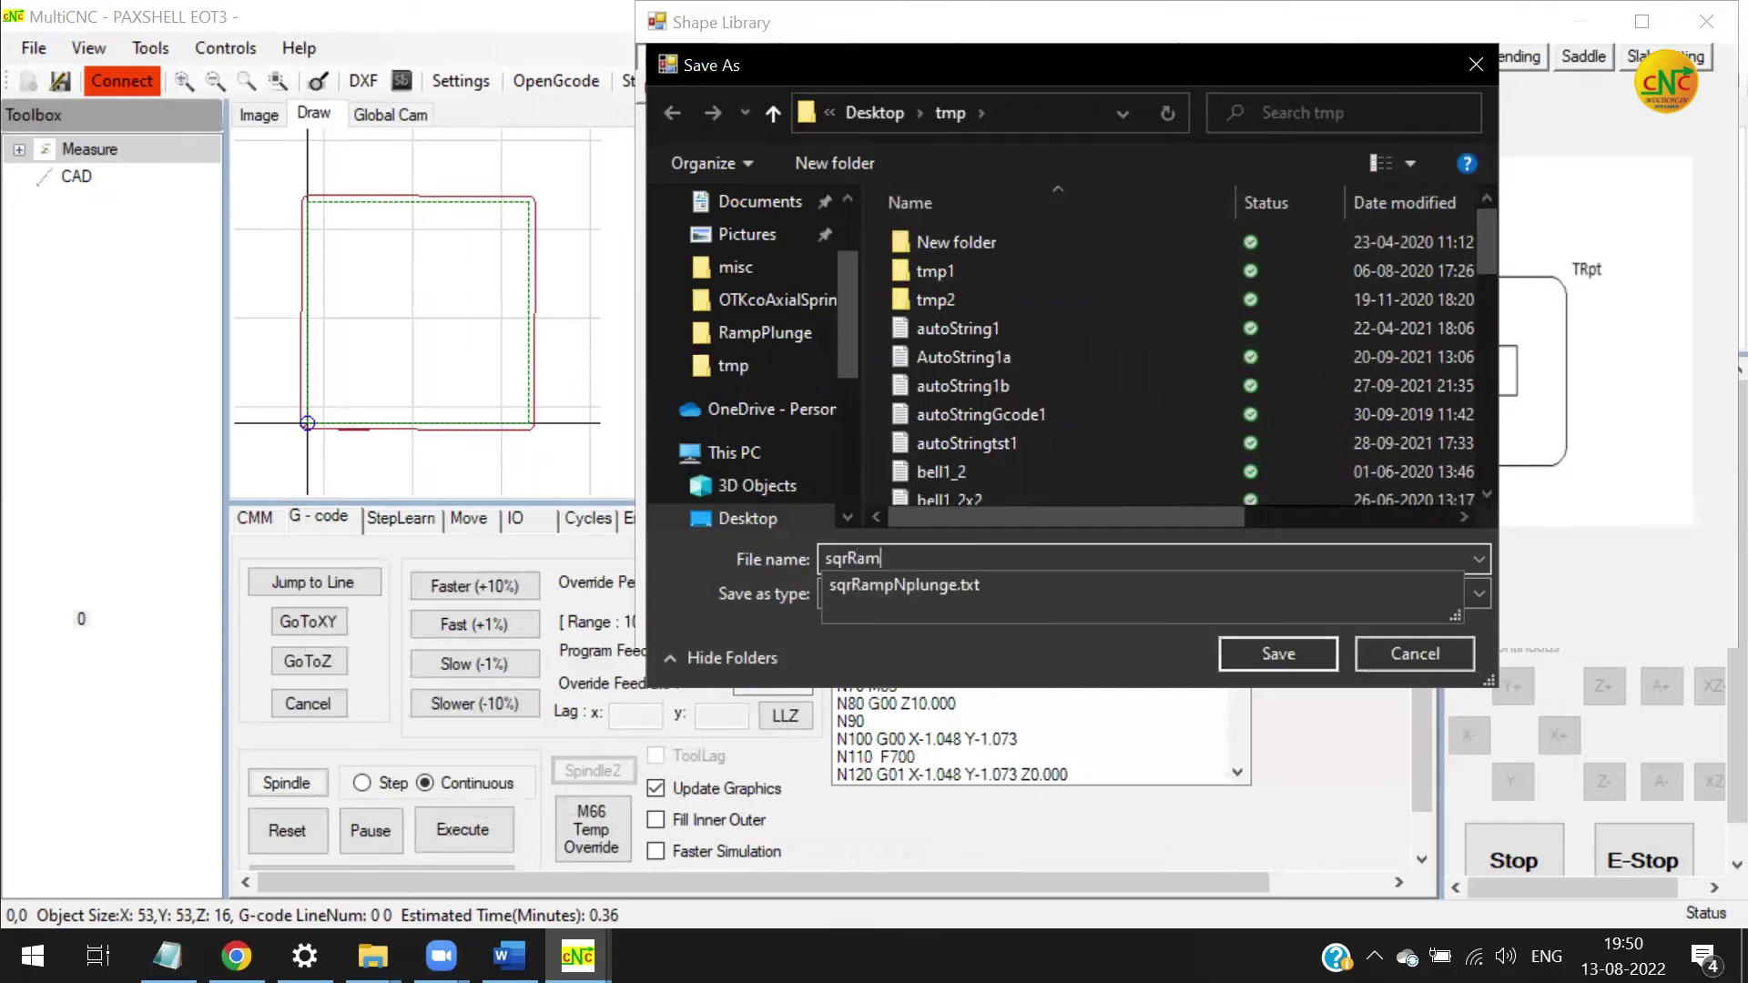
text(pNplunge1)
key(Return)
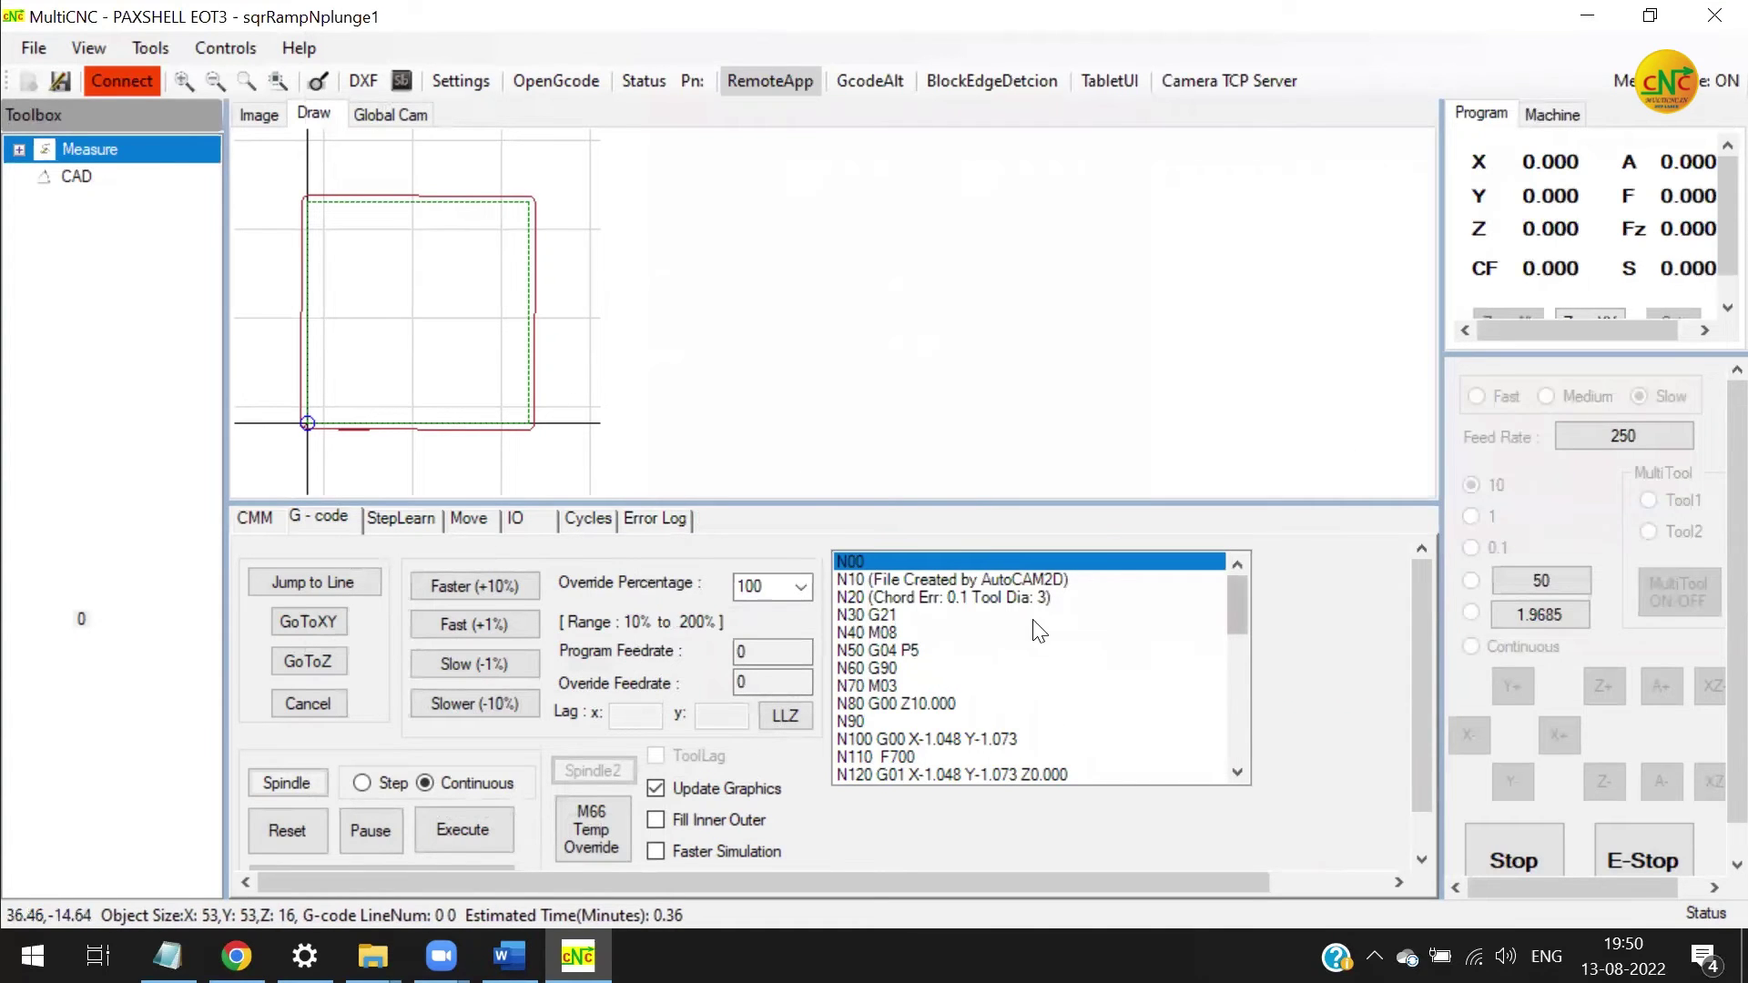
Examine the ramp moves and their Z depths in lines N120 to N160 of the Gcode Editor, and close it
double_click(999, 632)
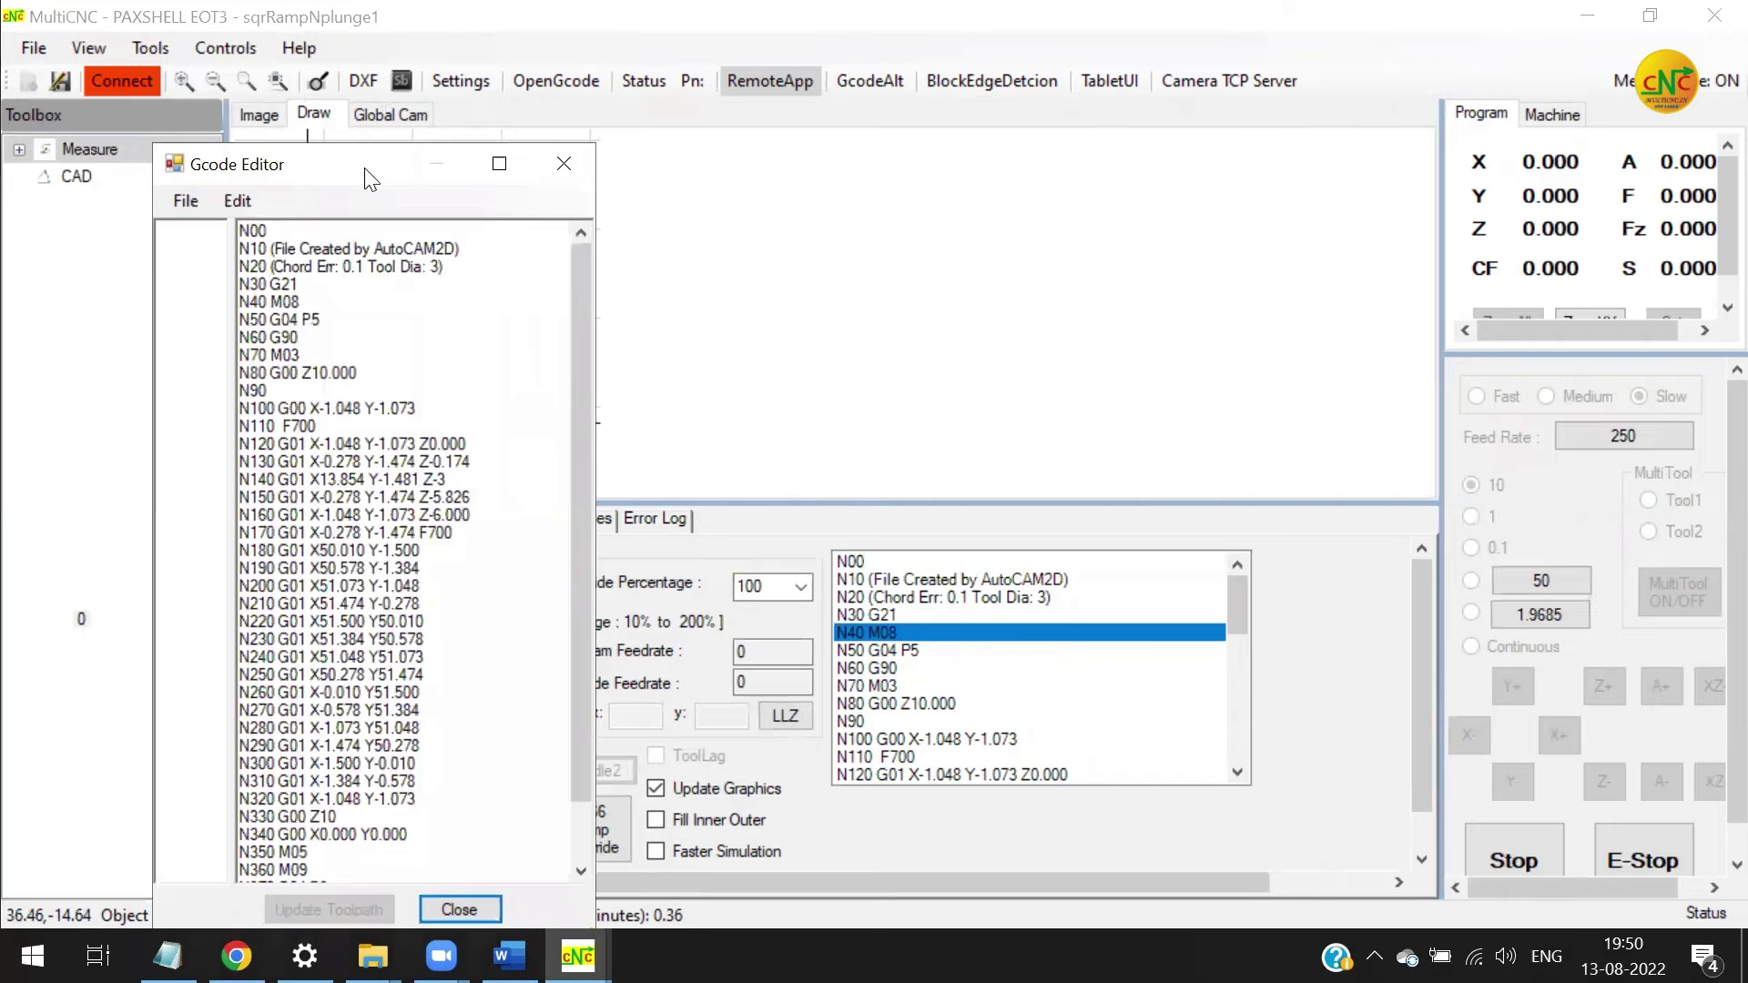
scroll(1143, 242, down, 1)
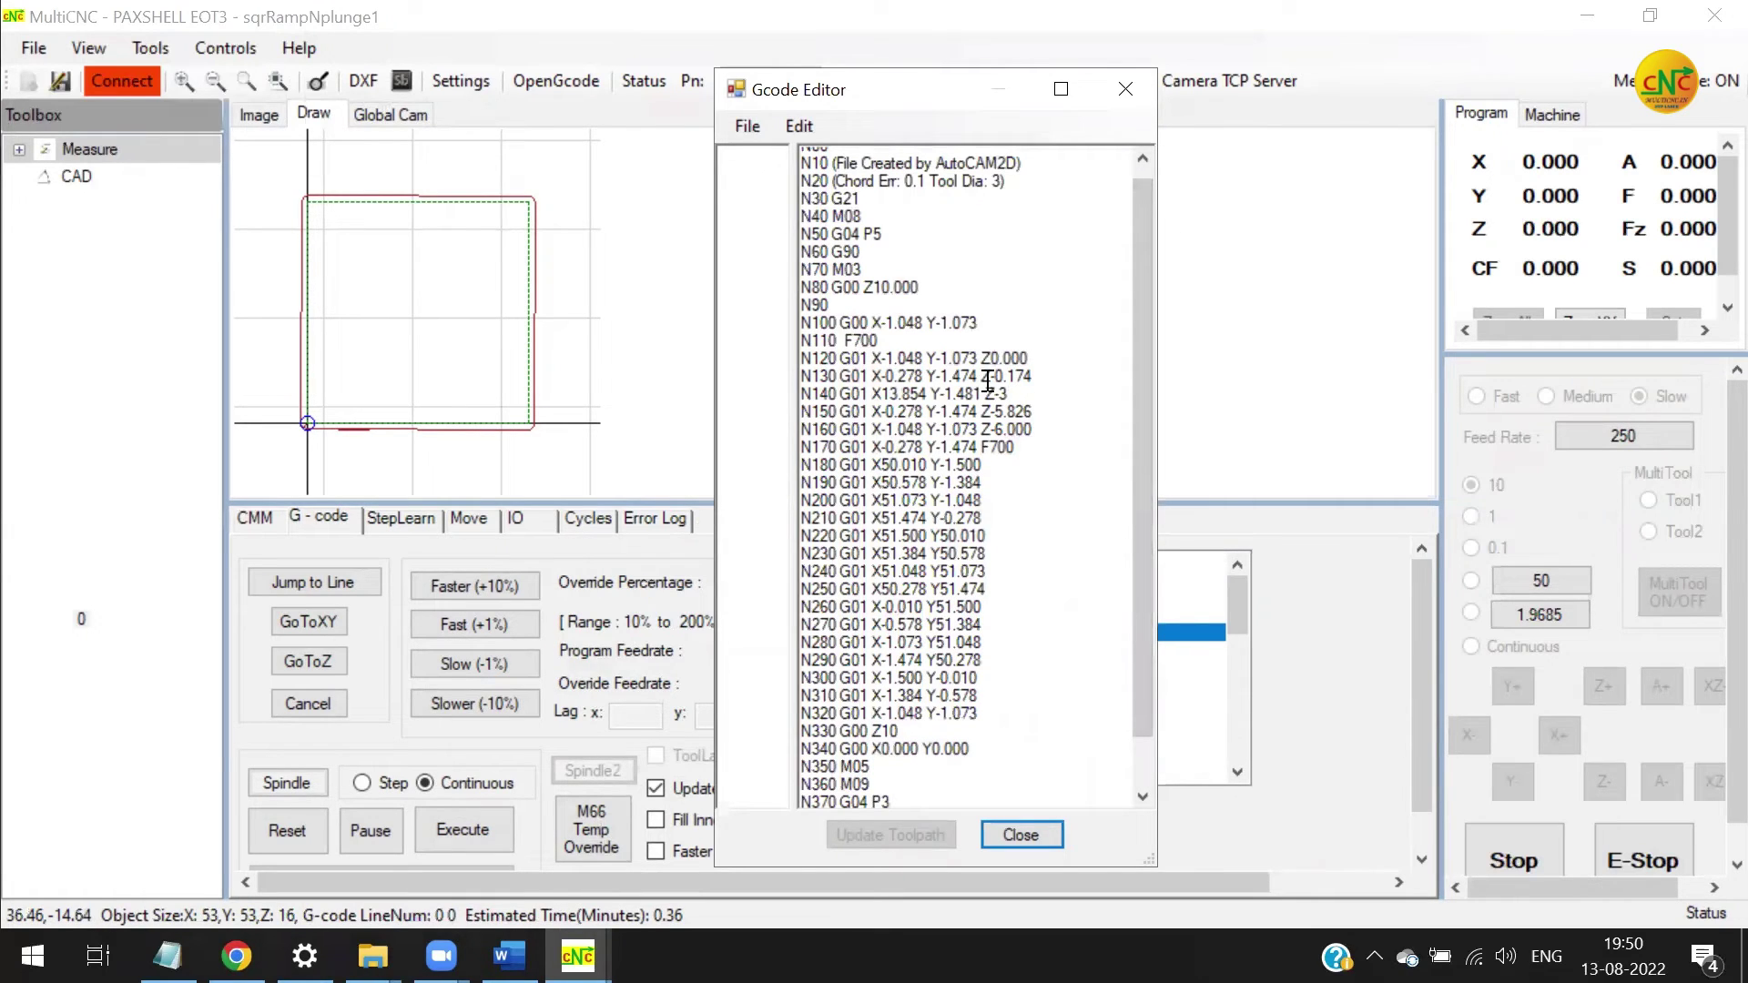
click(978, 359)
click(1045, 429)
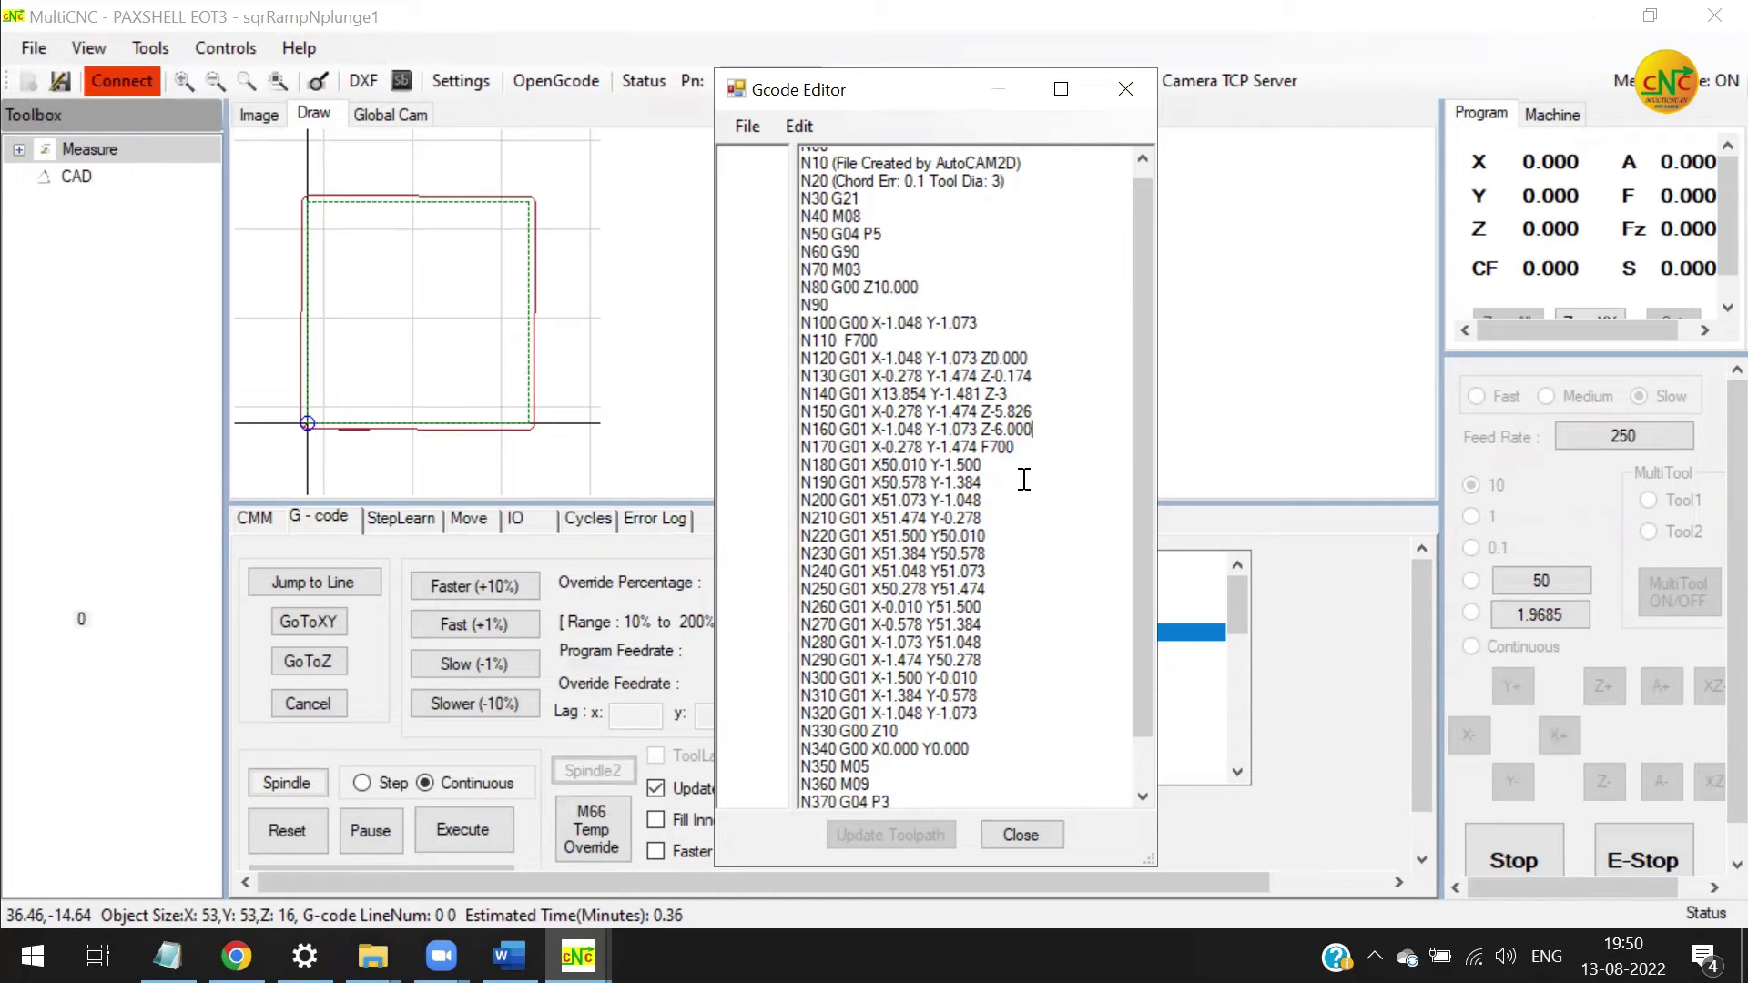
scroll(1031, 538, down, 1)
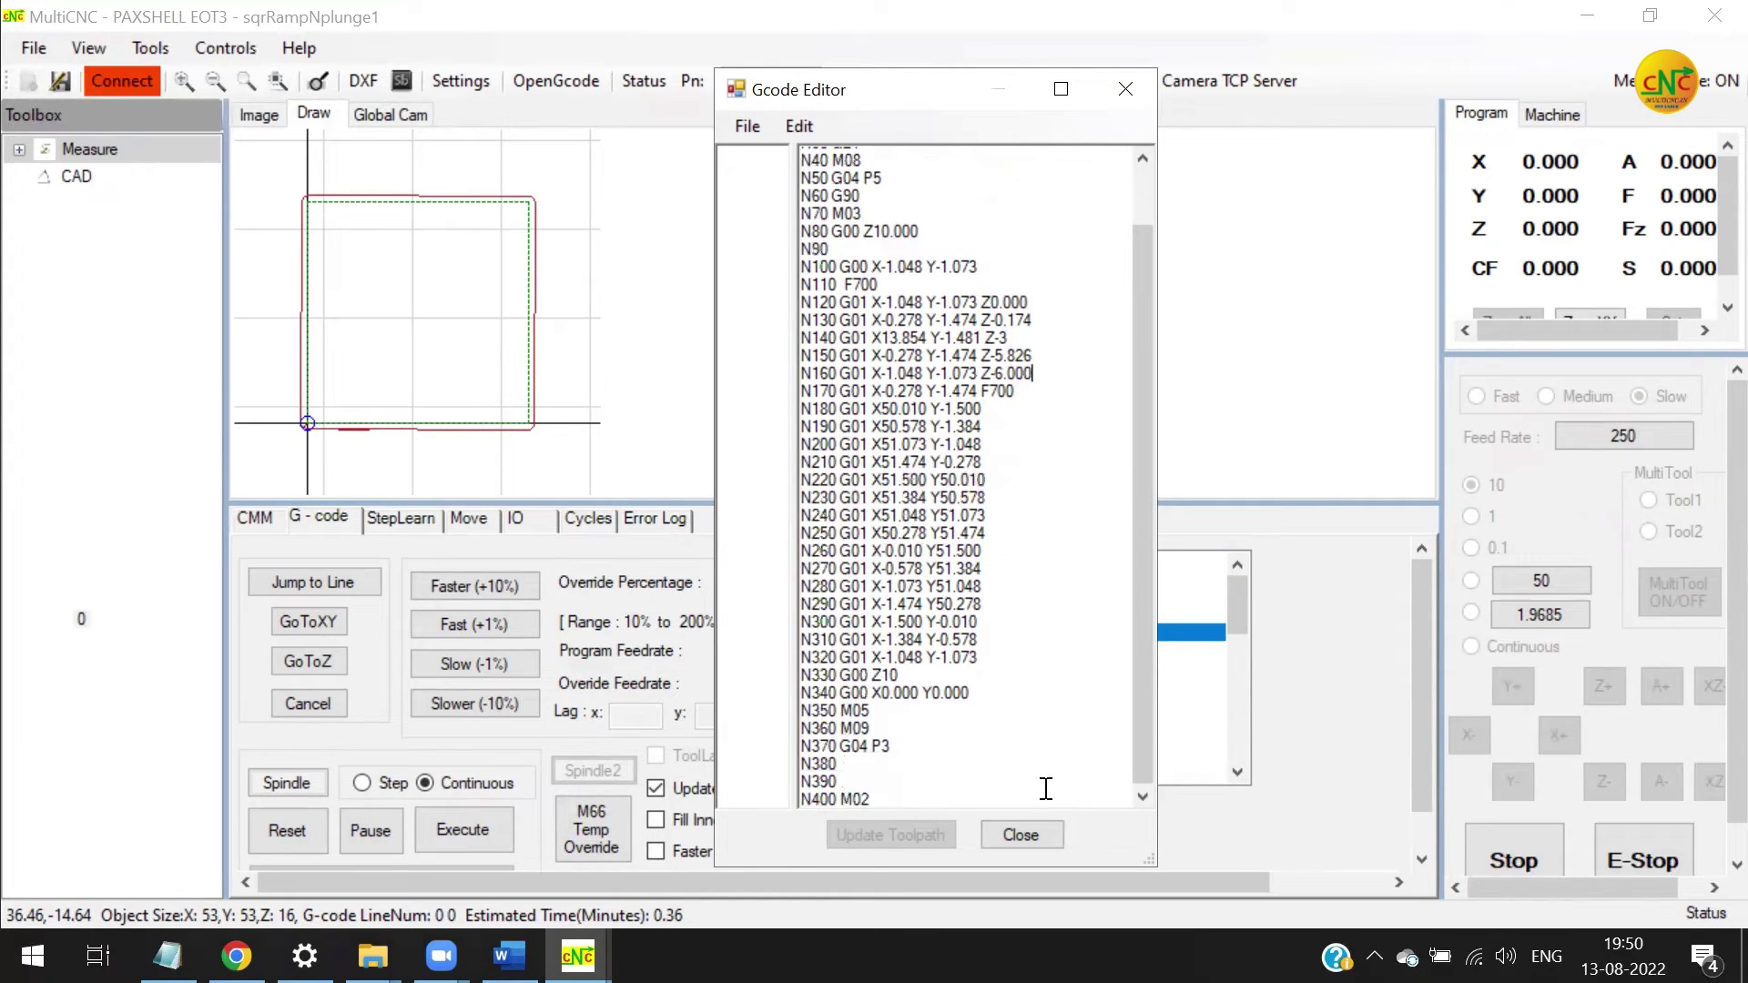
click(1021, 835)
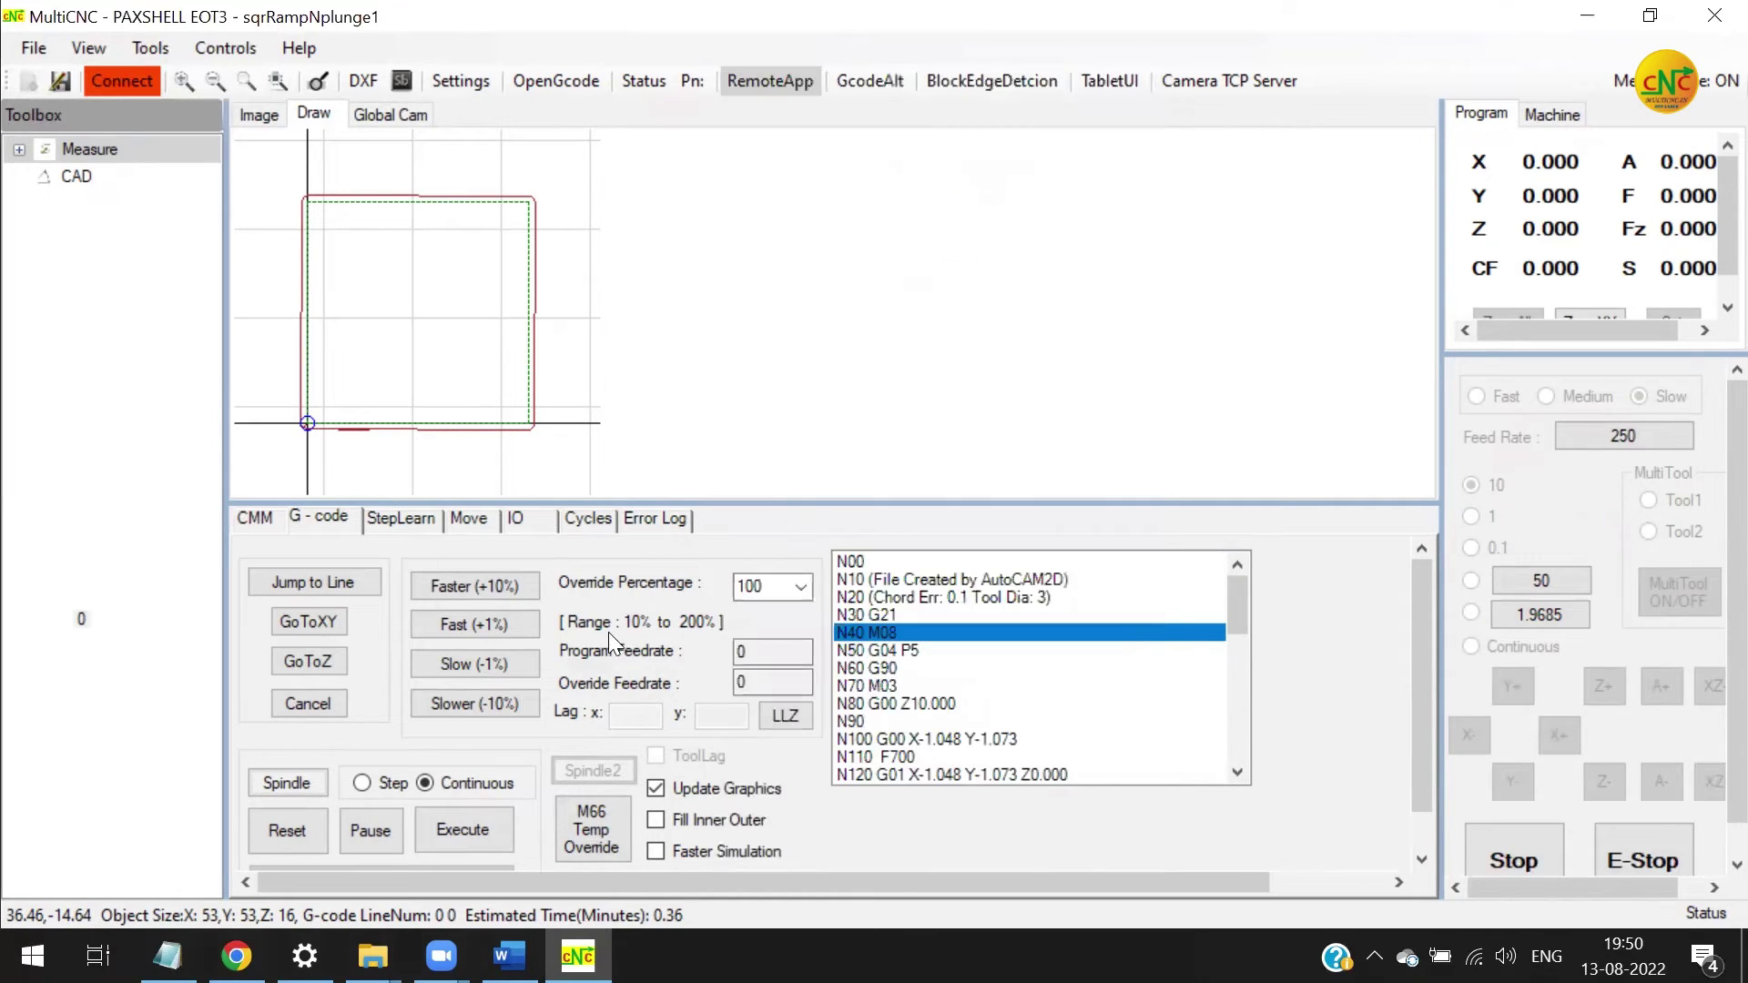
Simulate the whole square program in continuous mode, and reset it to the first line N00
click(468, 833)
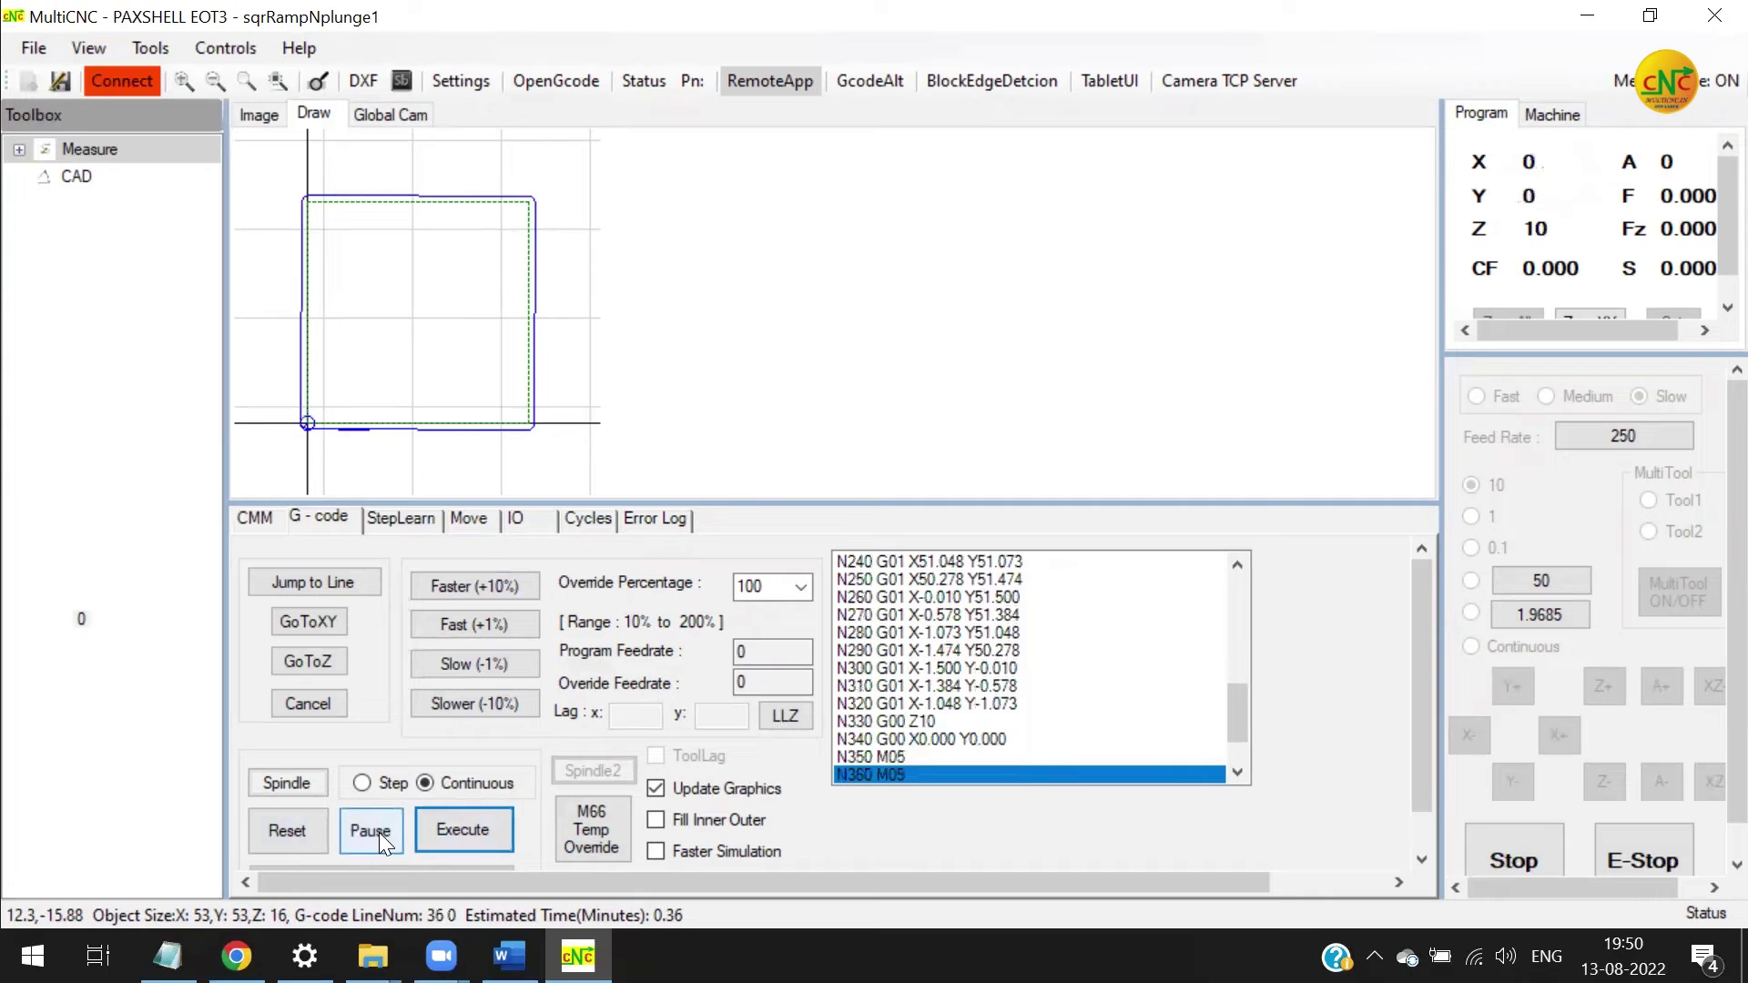
click(297, 844)
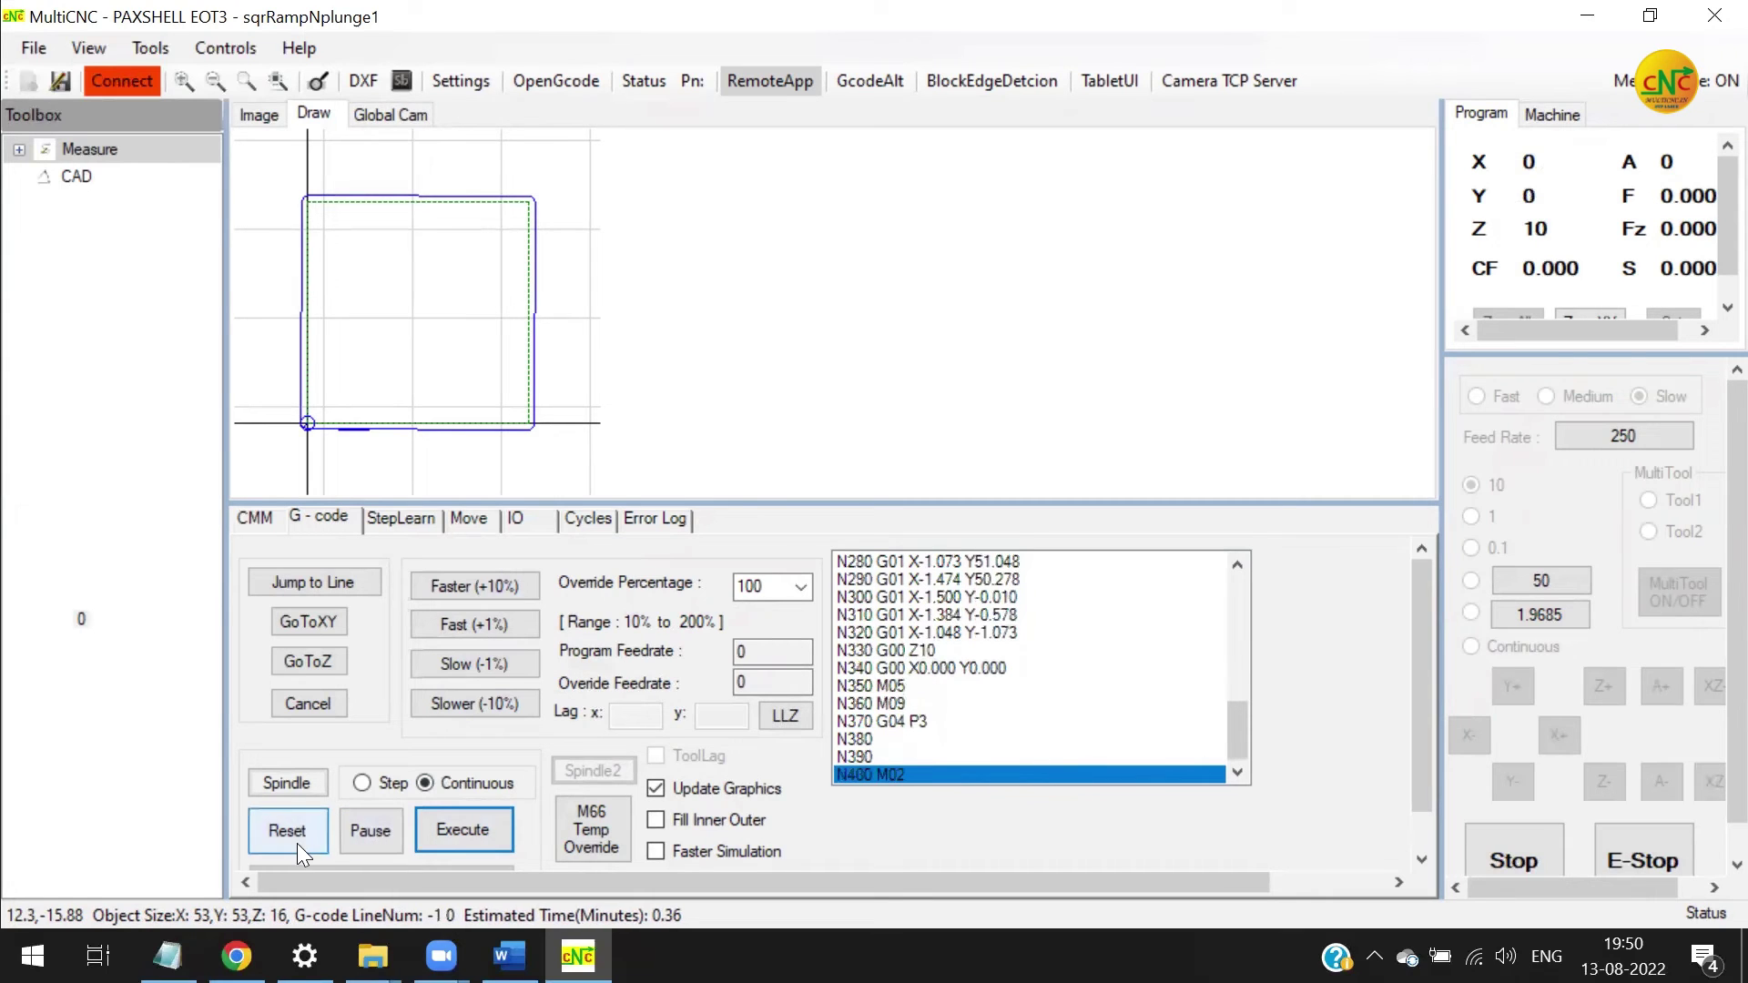
click(845, 555)
Switch the execution to step mode and execute the program line by line through N110
click(362, 779)
click(451, 820)
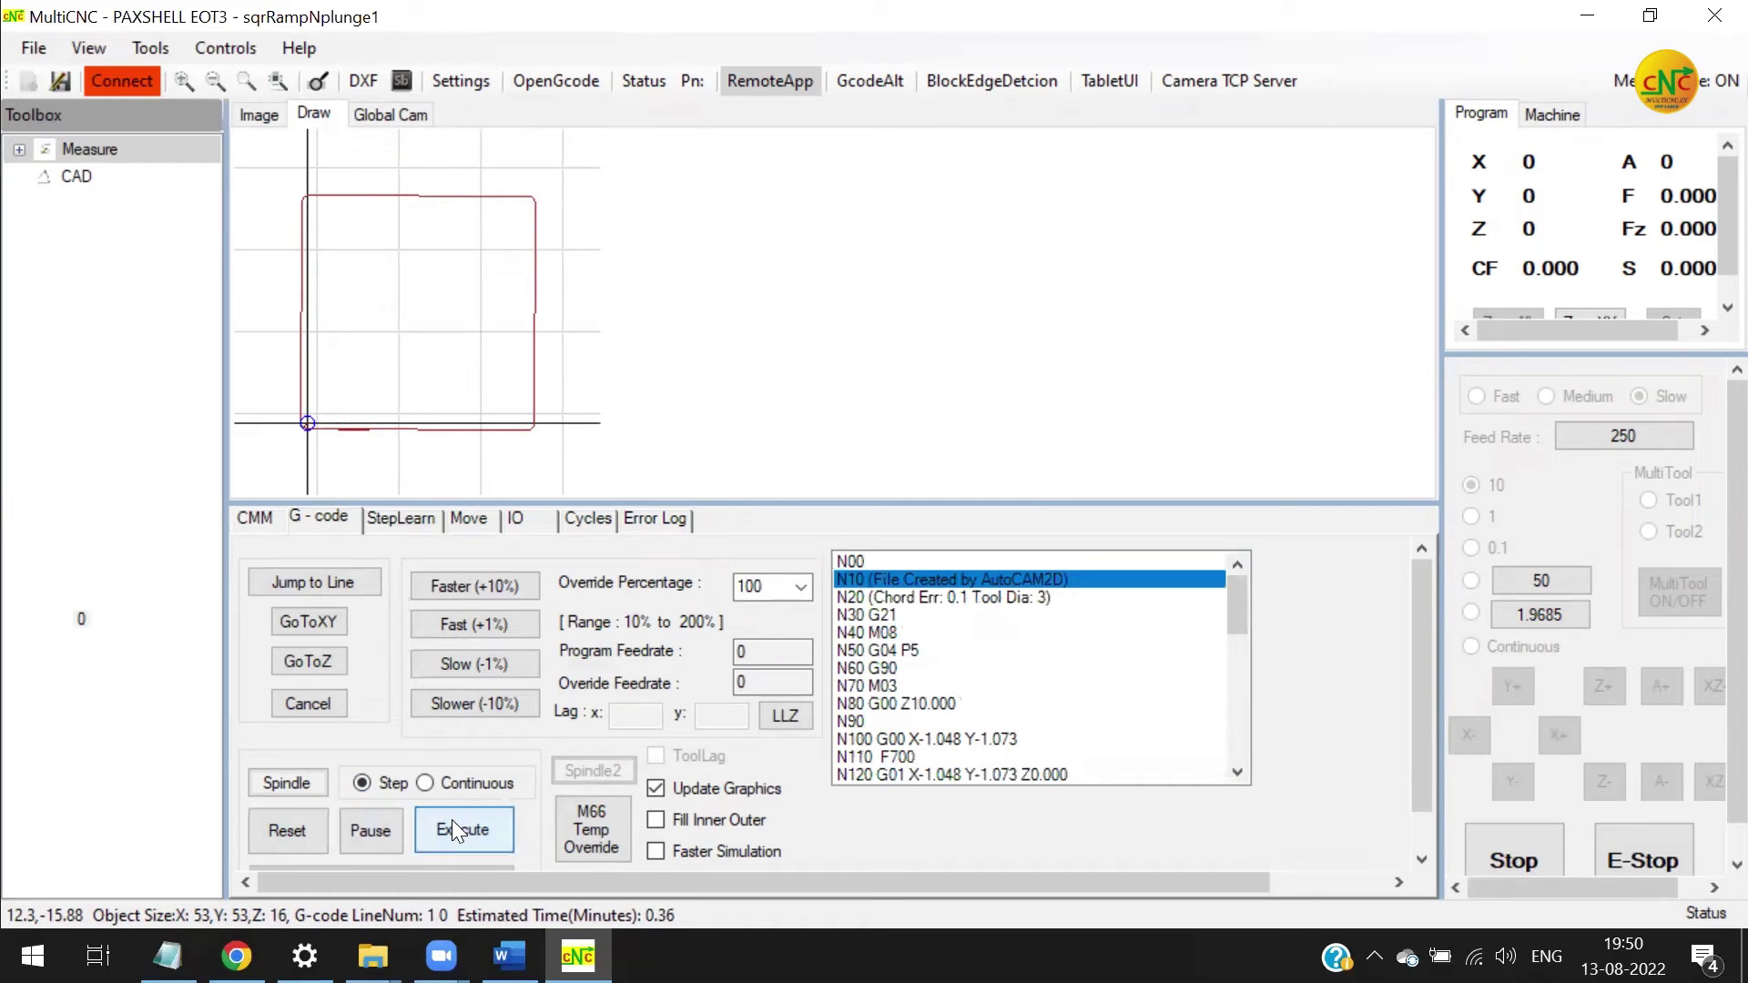
click(454, 820)
click(465, 827)
click(465, 827)
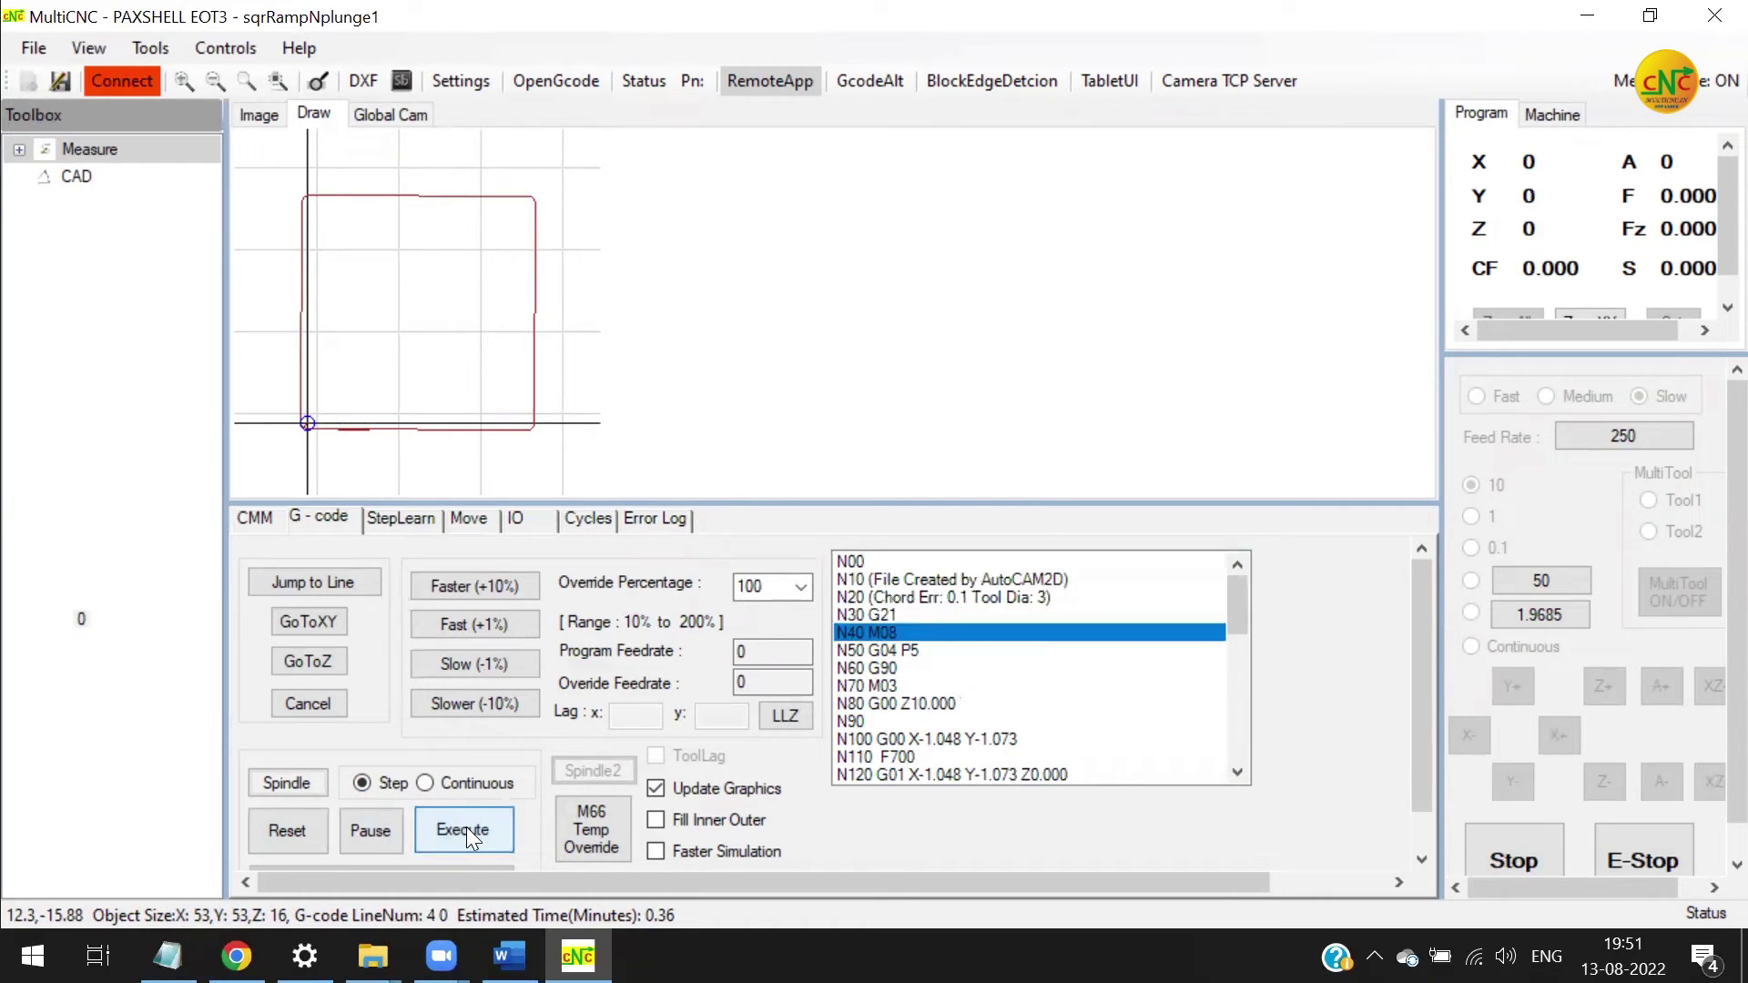
click(466, 836)
click(479, 838)
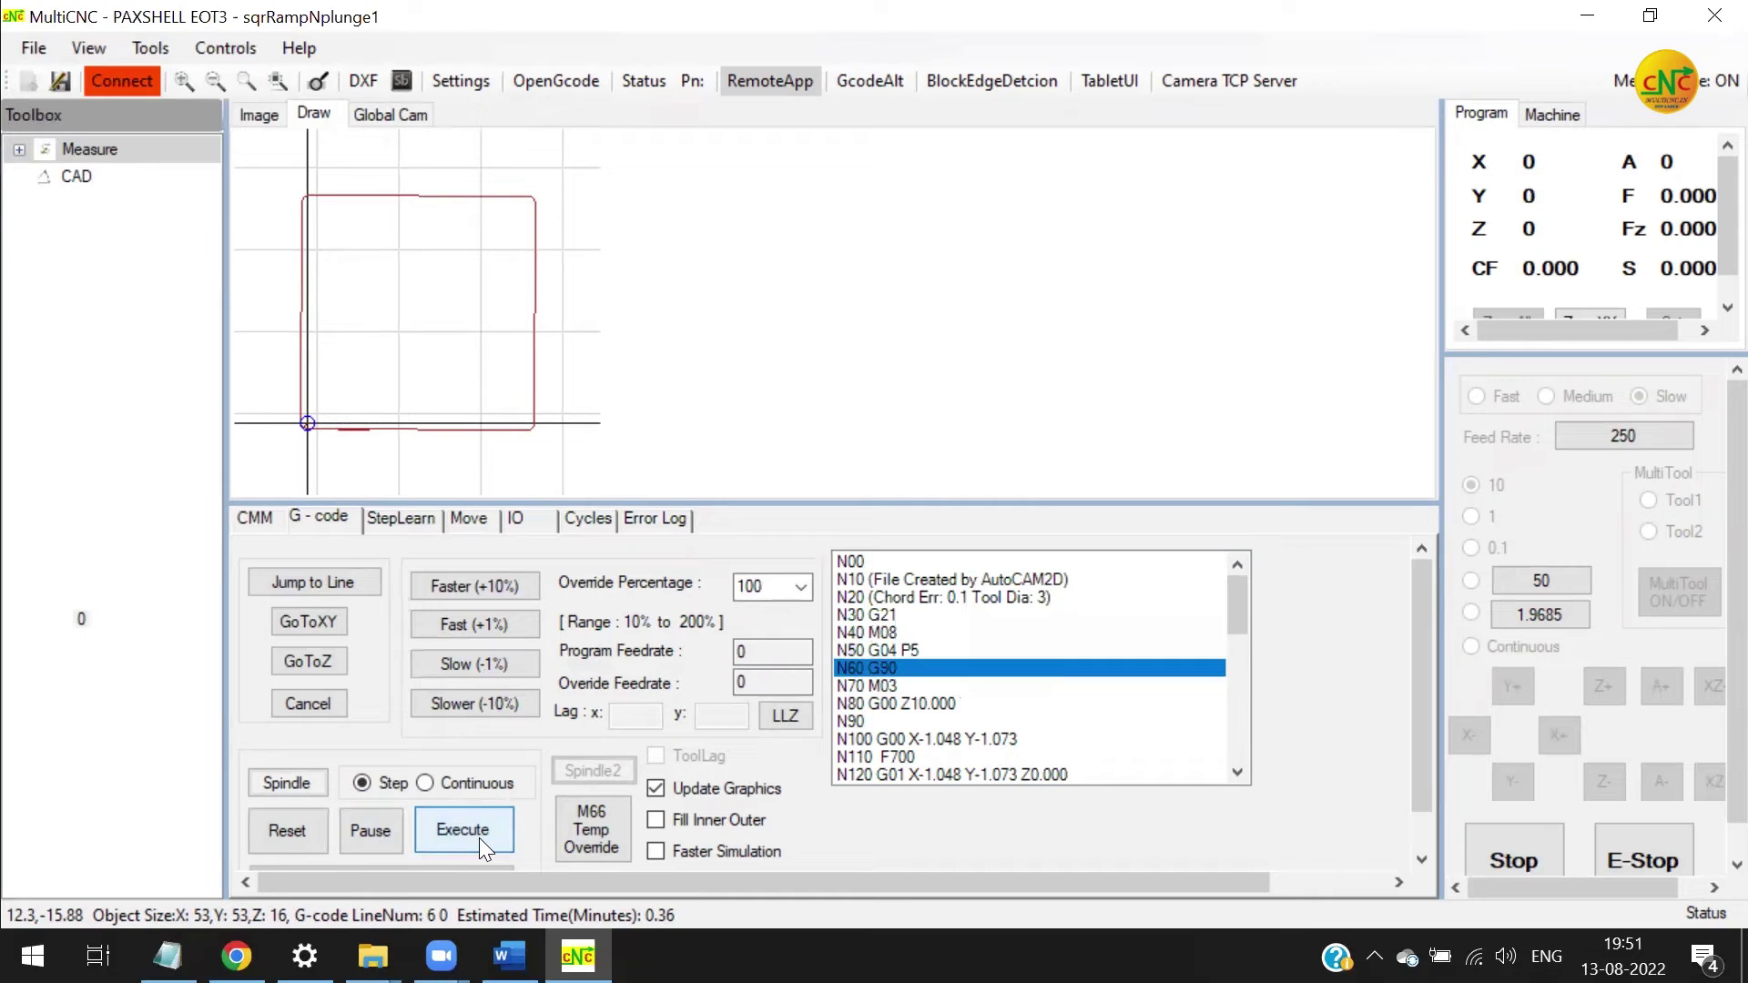
click(478, 837)
click(479, 838)
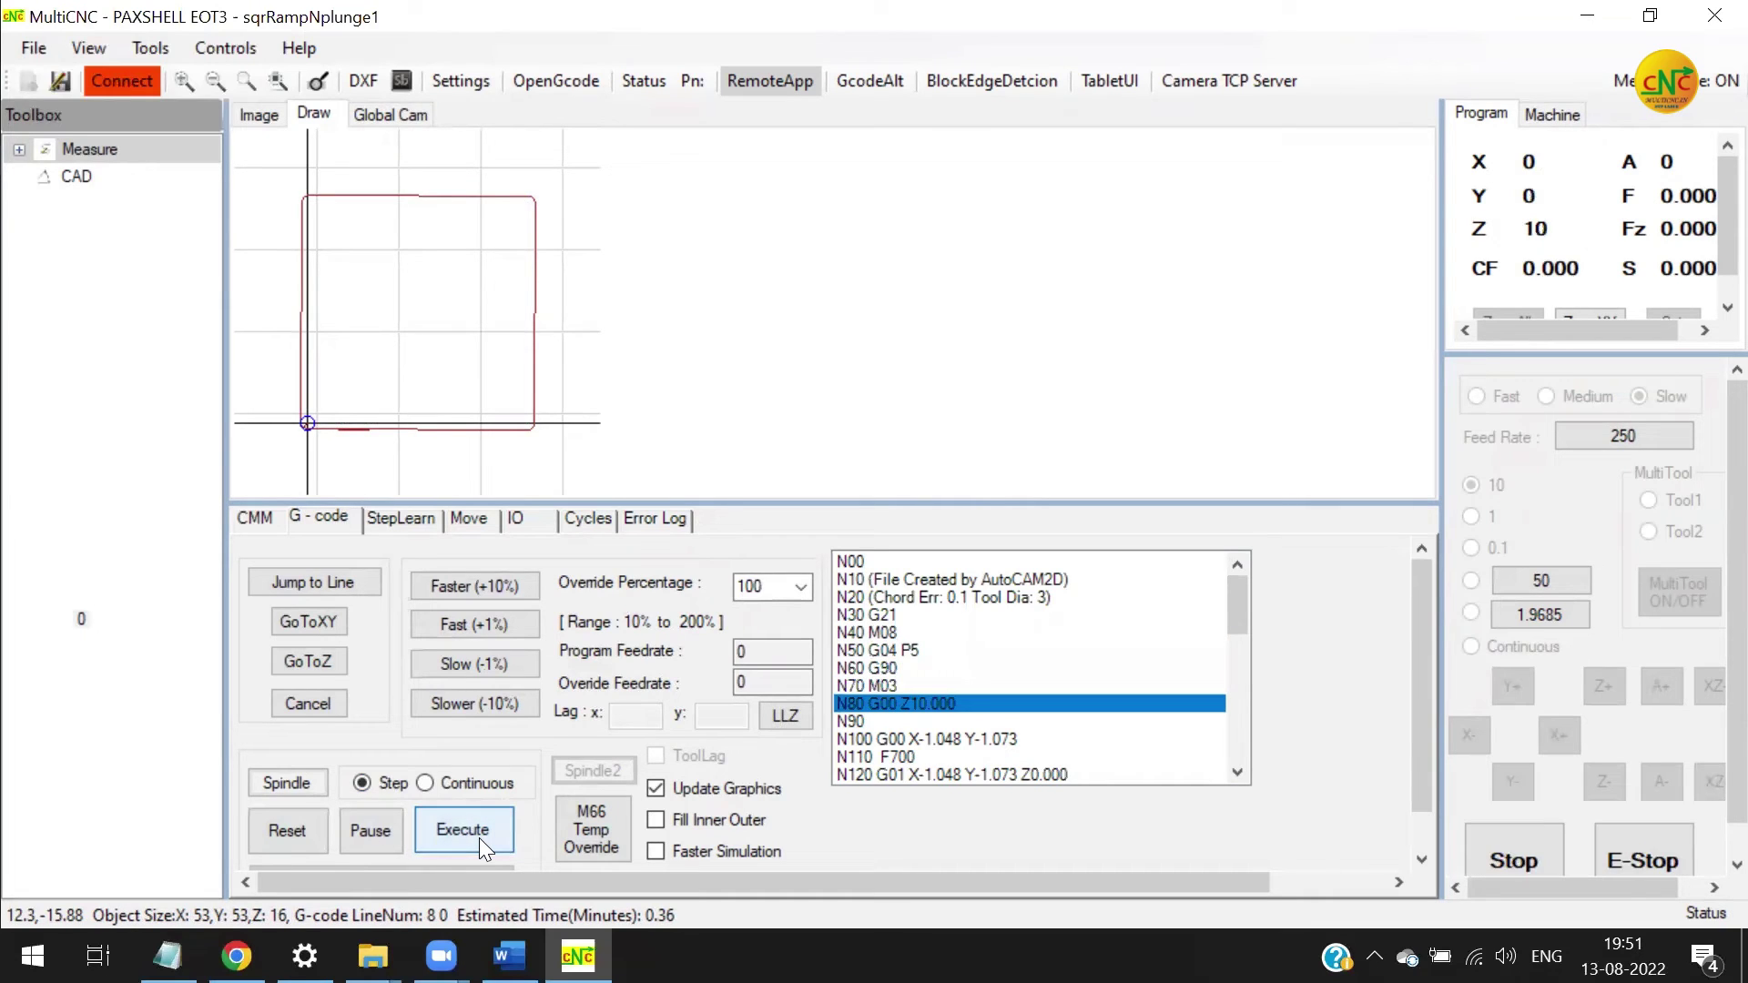
click(478, 837)
click(479, 837)
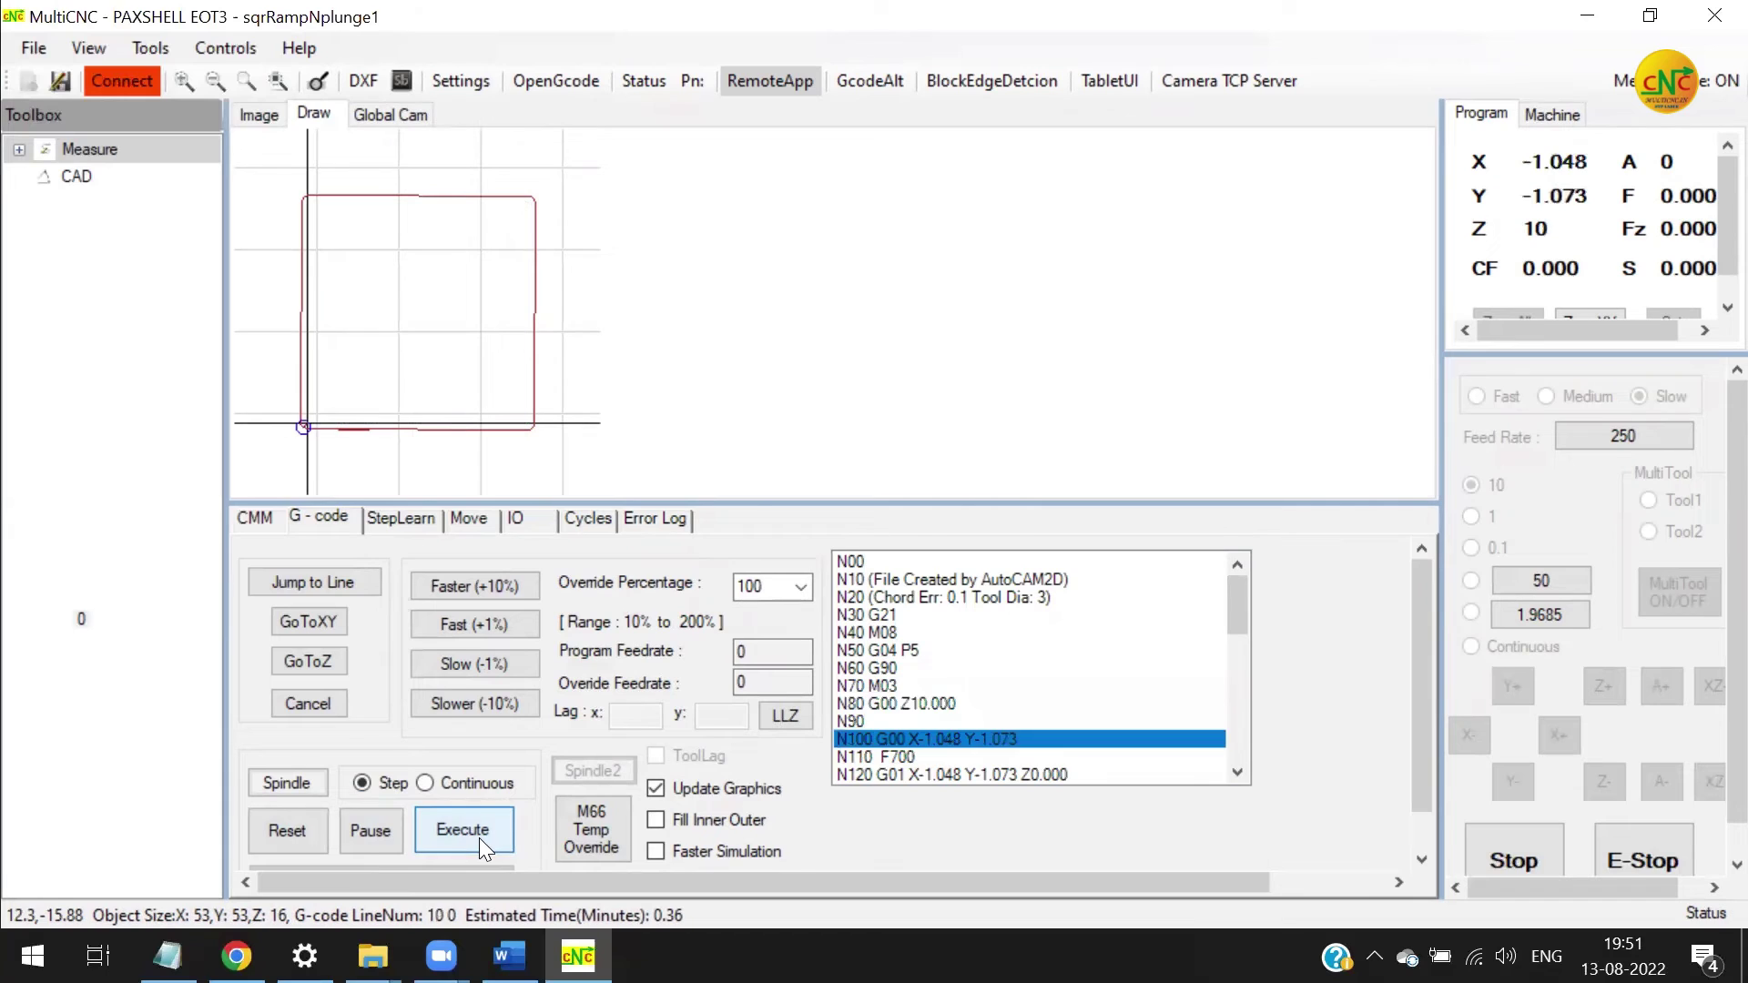
click(479, 838)
Execute the zig-zag ramp moves one line at a time from N120 through N160
scroll(870, 675, down, 2)
scroll(870, 676, down, 2)
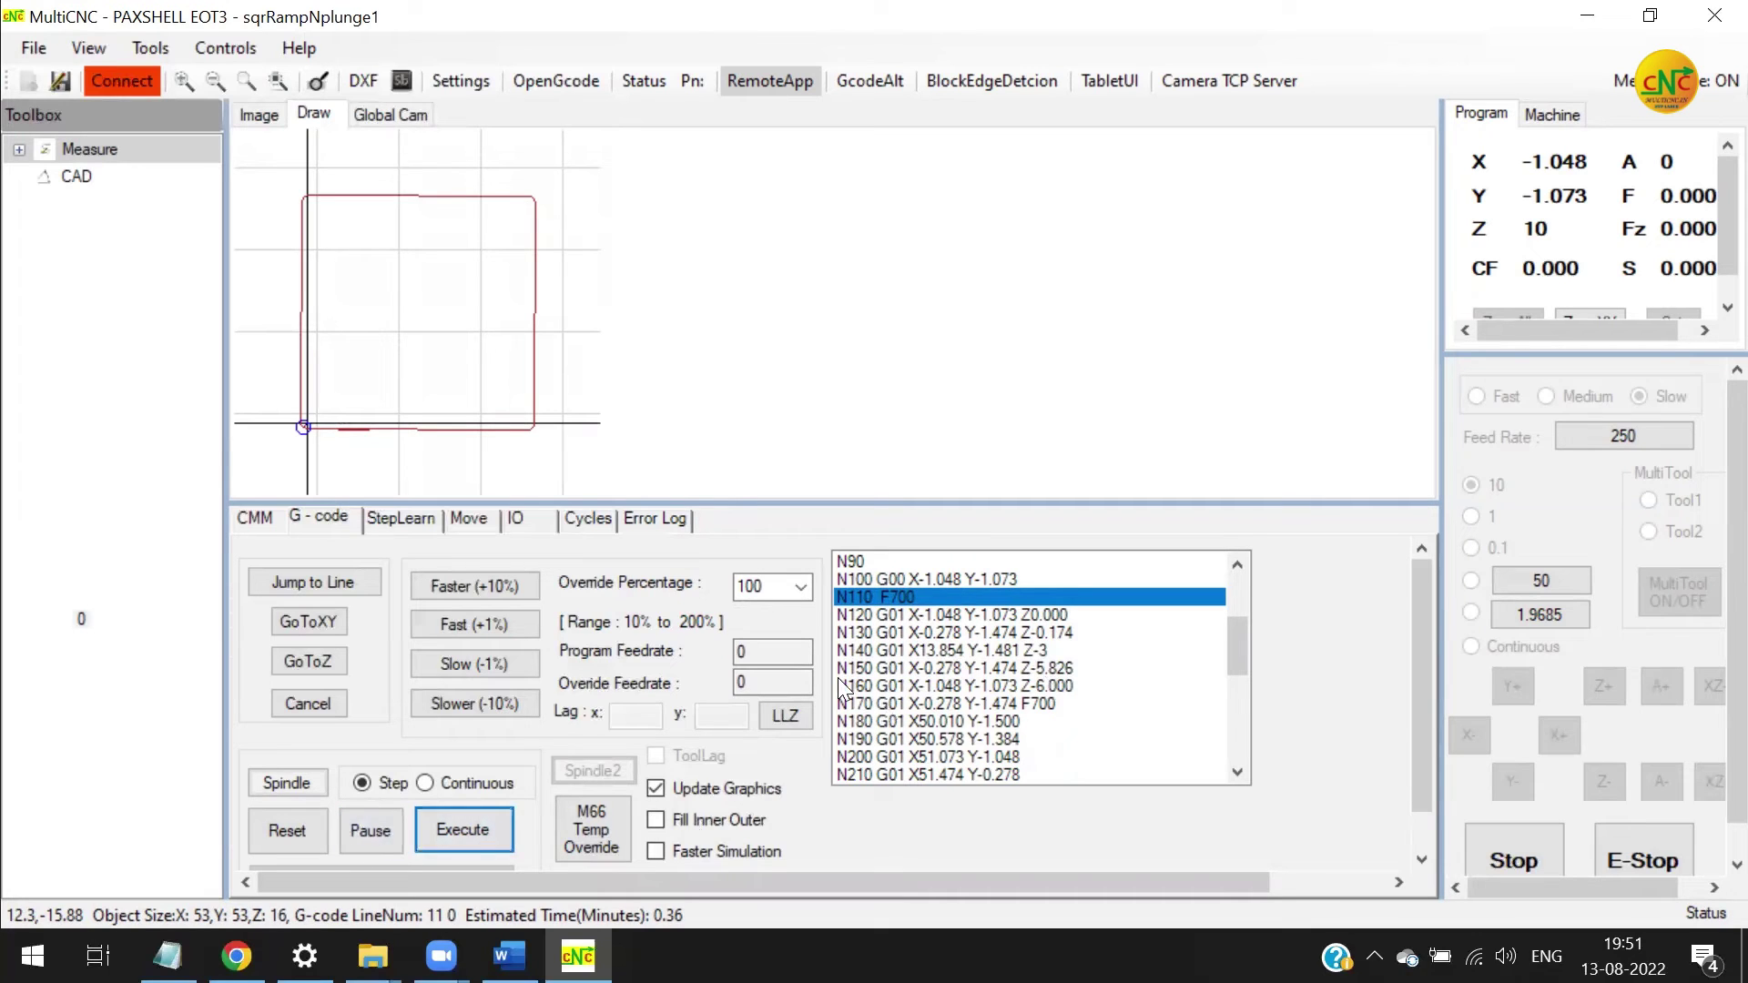
click(453, 830)
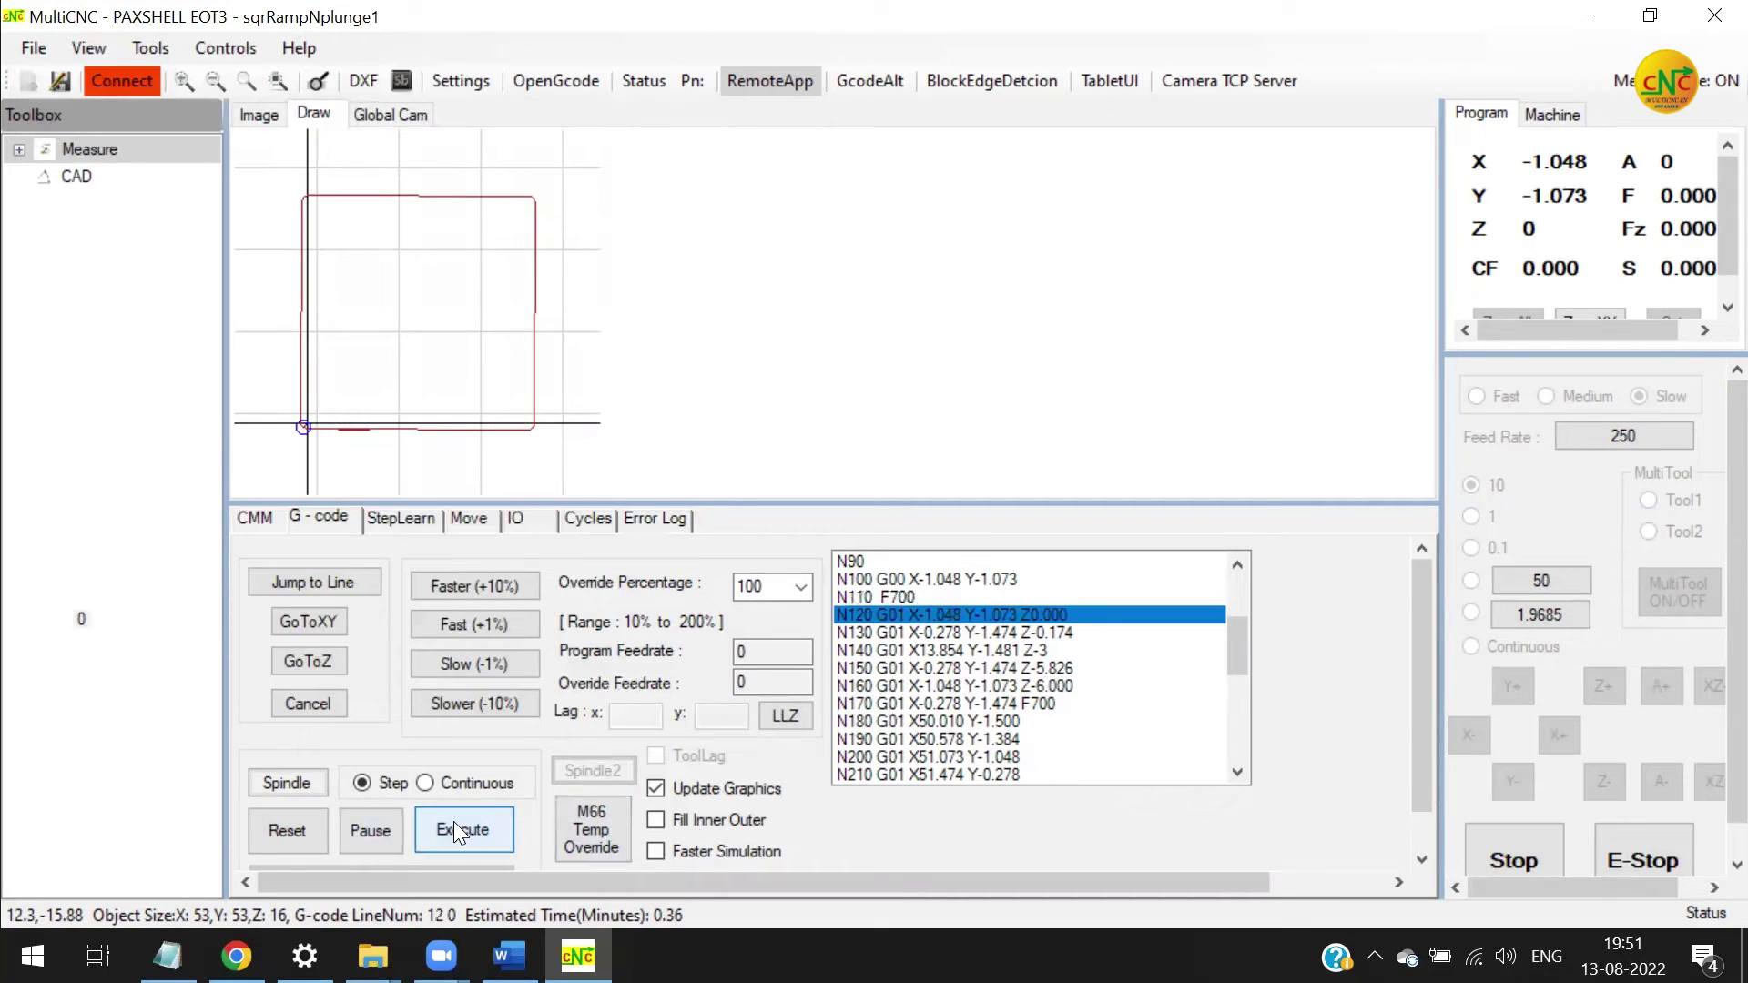
click(453, 824)
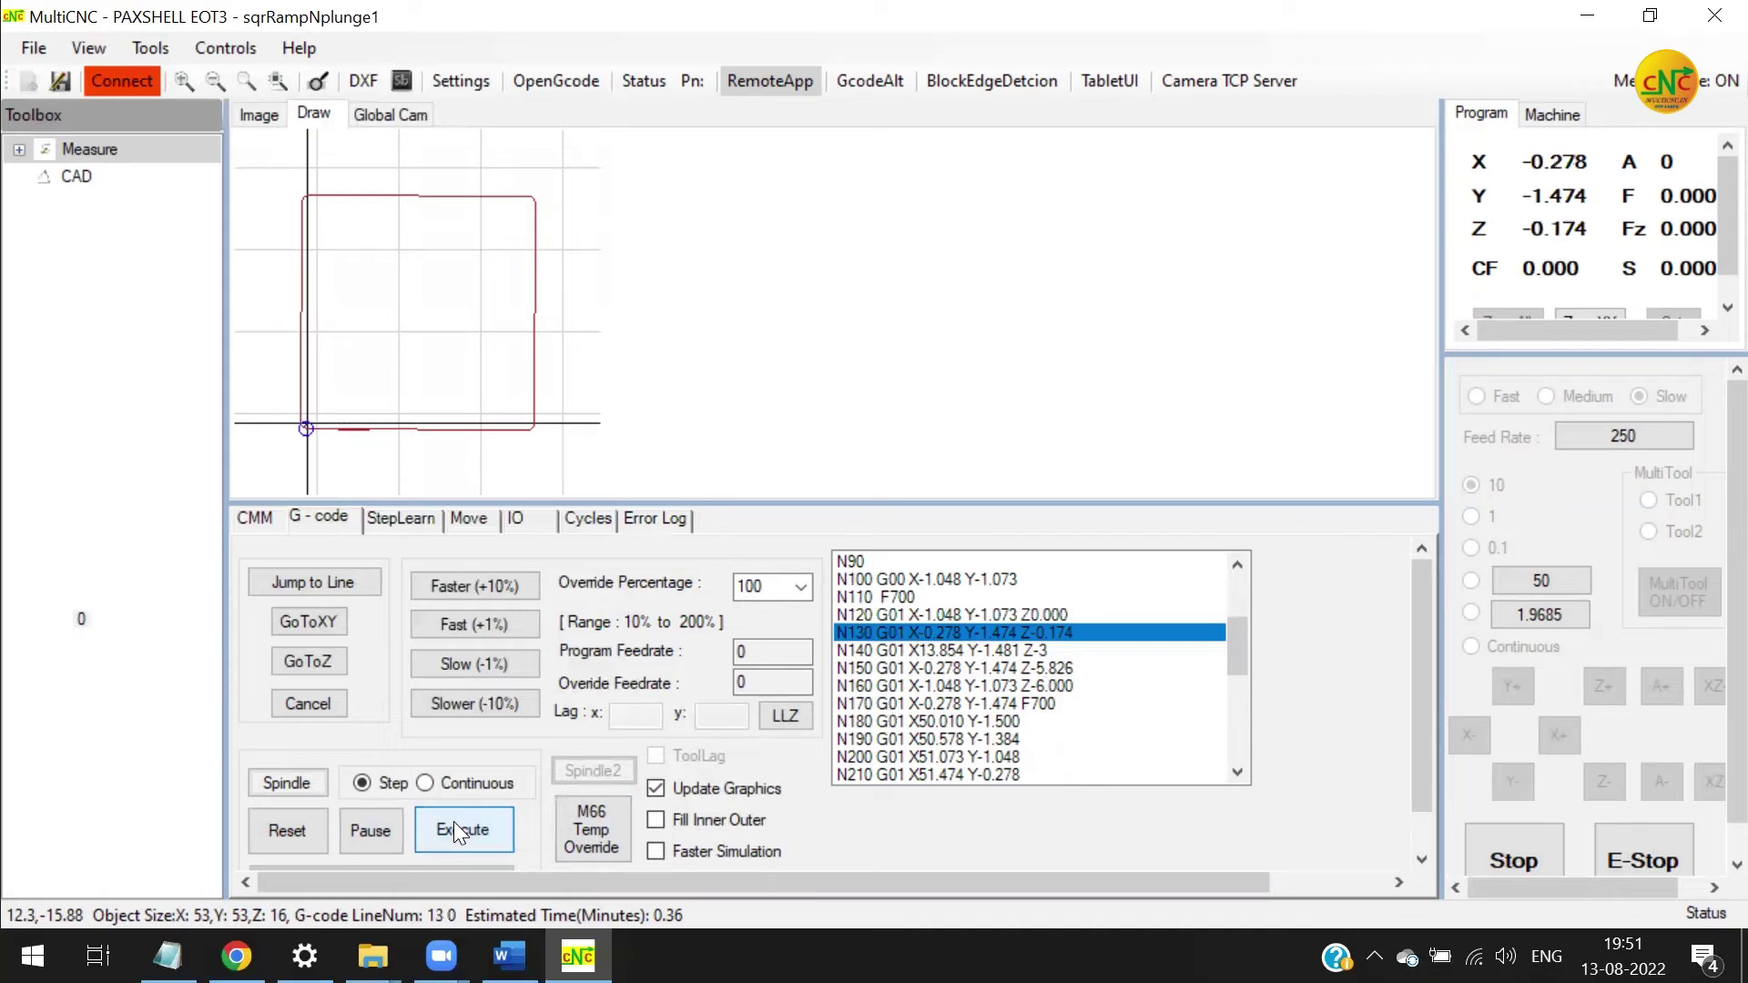
click(454, 824)
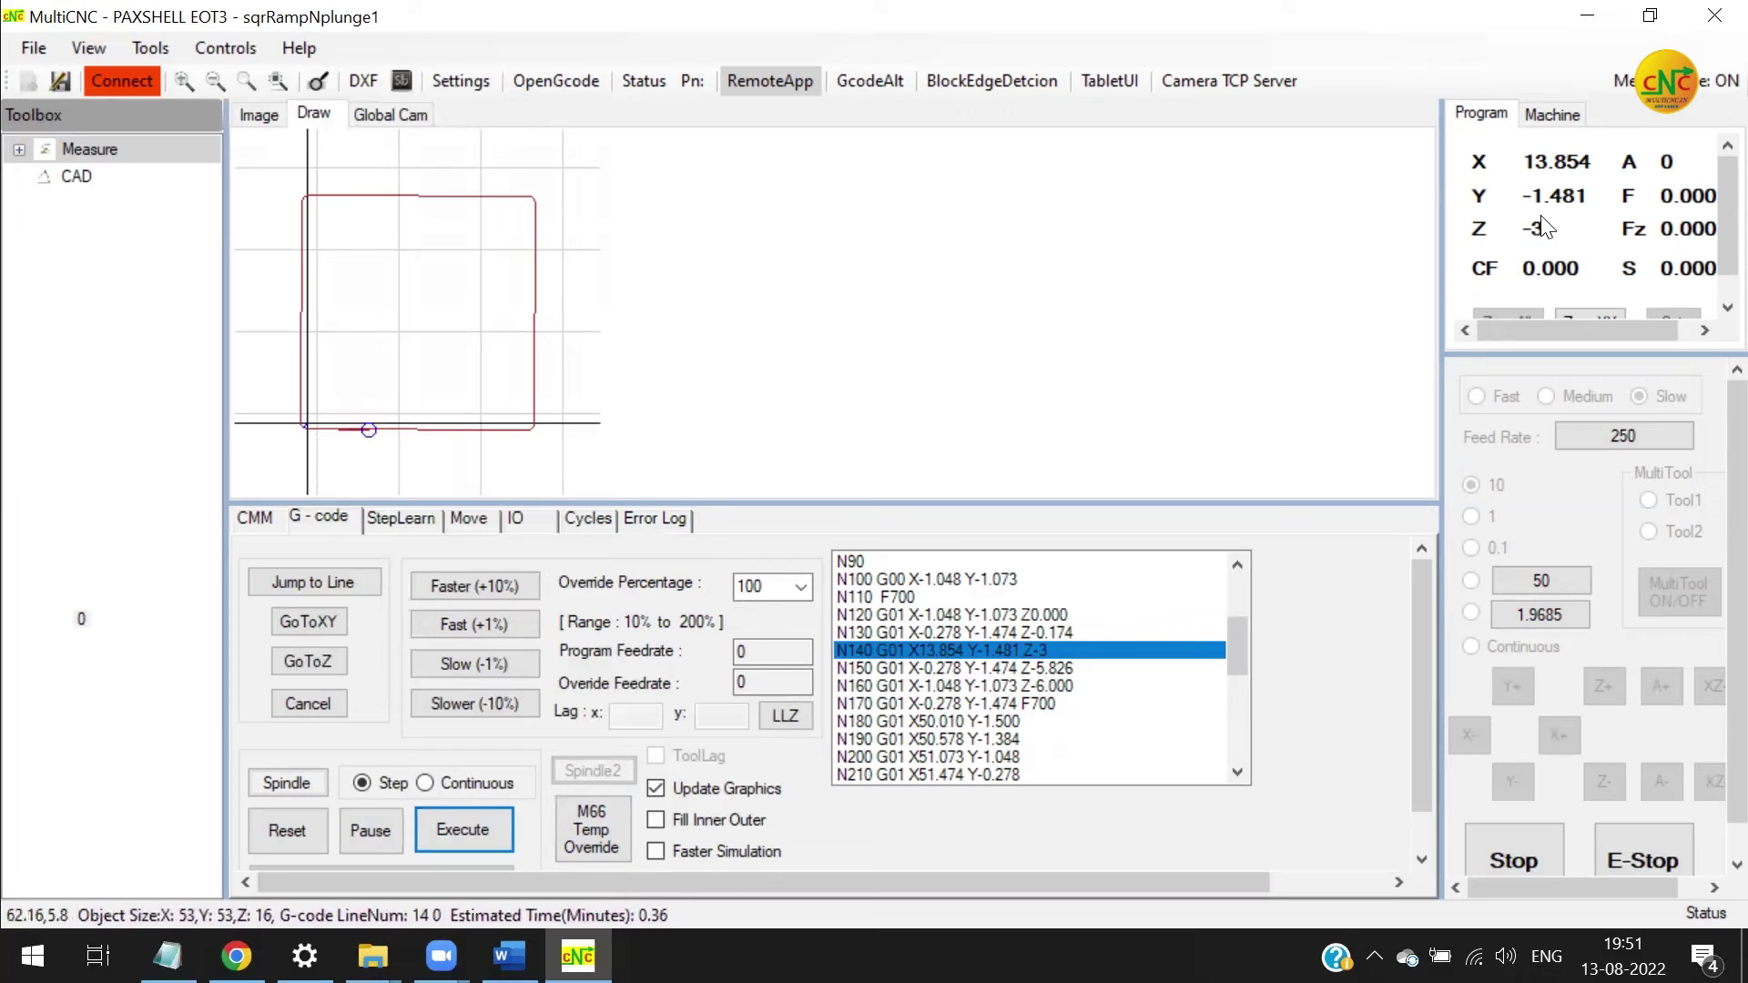
click(490, 840)
click(489, 839)
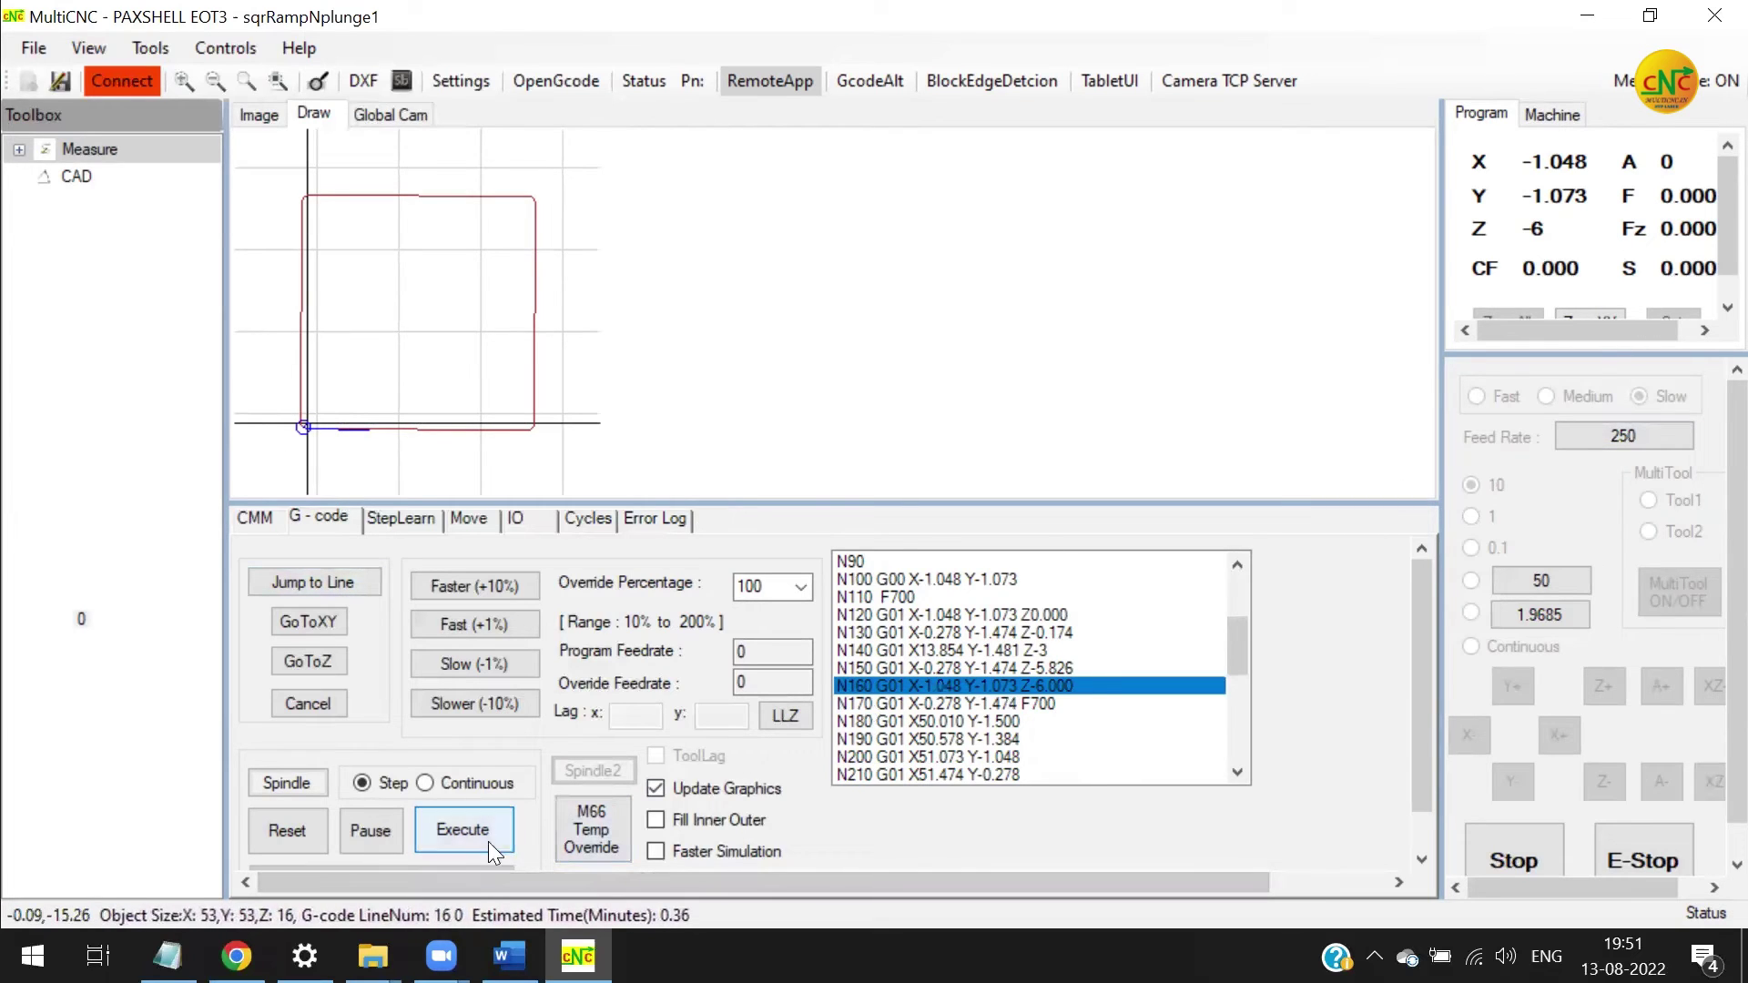
Switch back to continuous mode and execute the remaining lines of the square program from N170
click(456, 779)
click(466, 824)
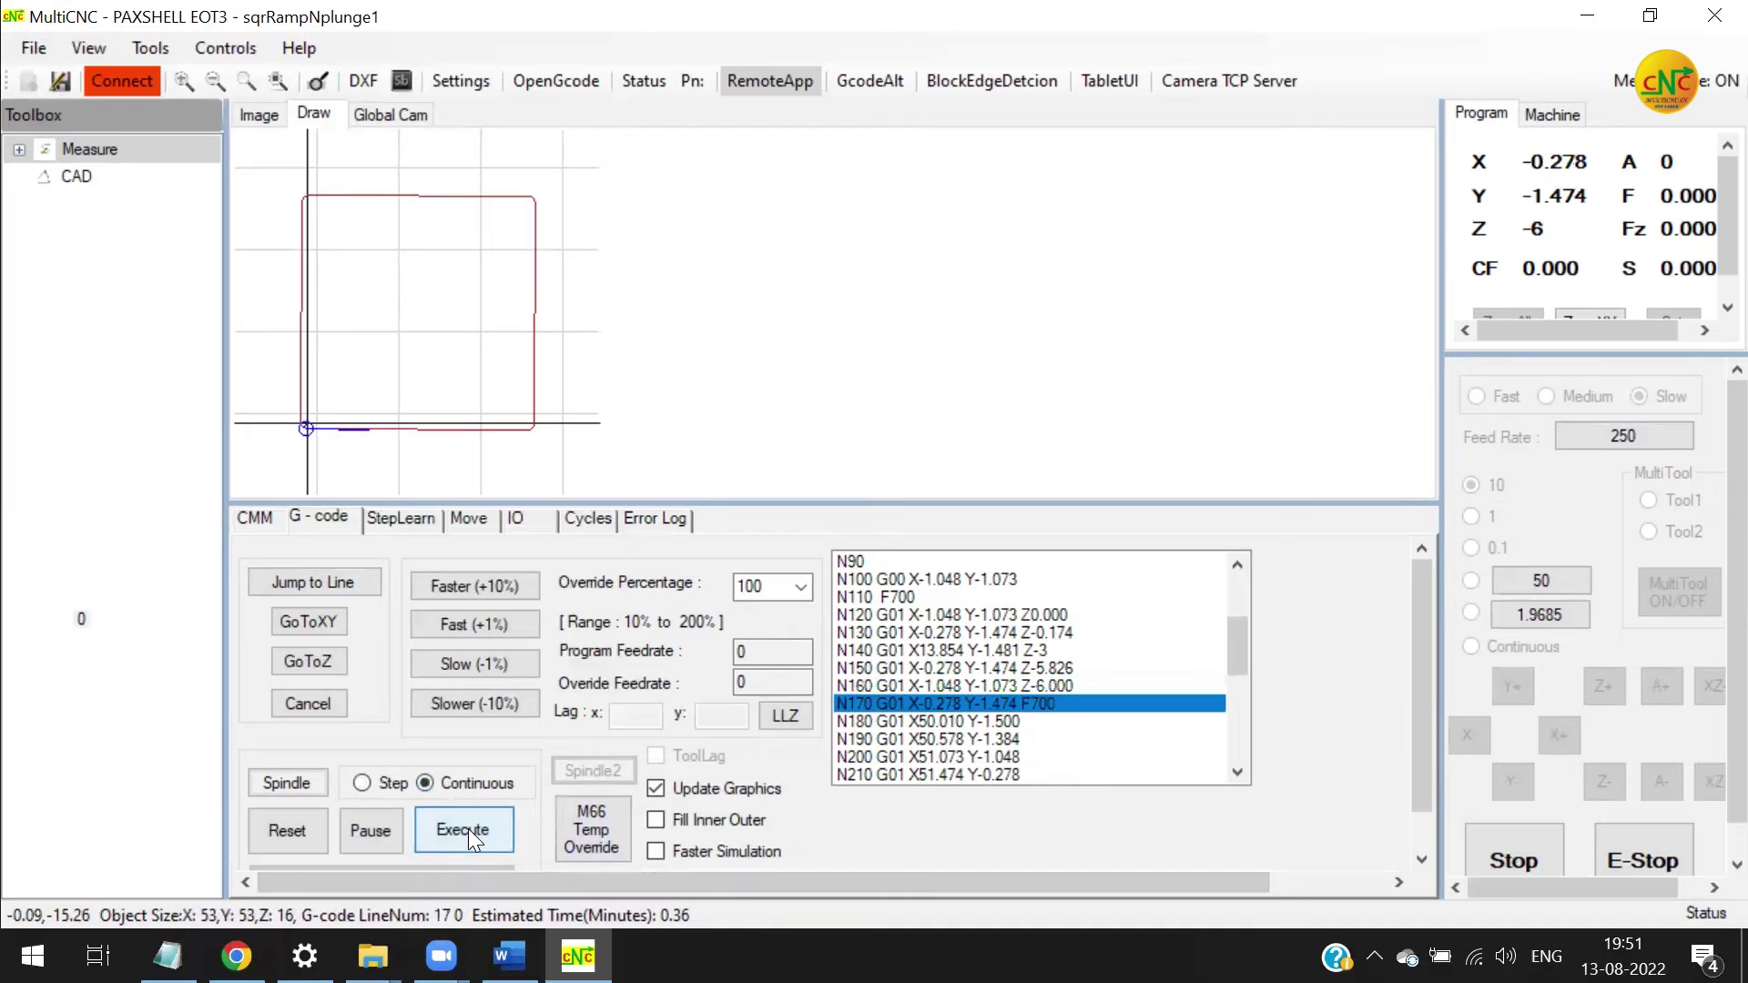
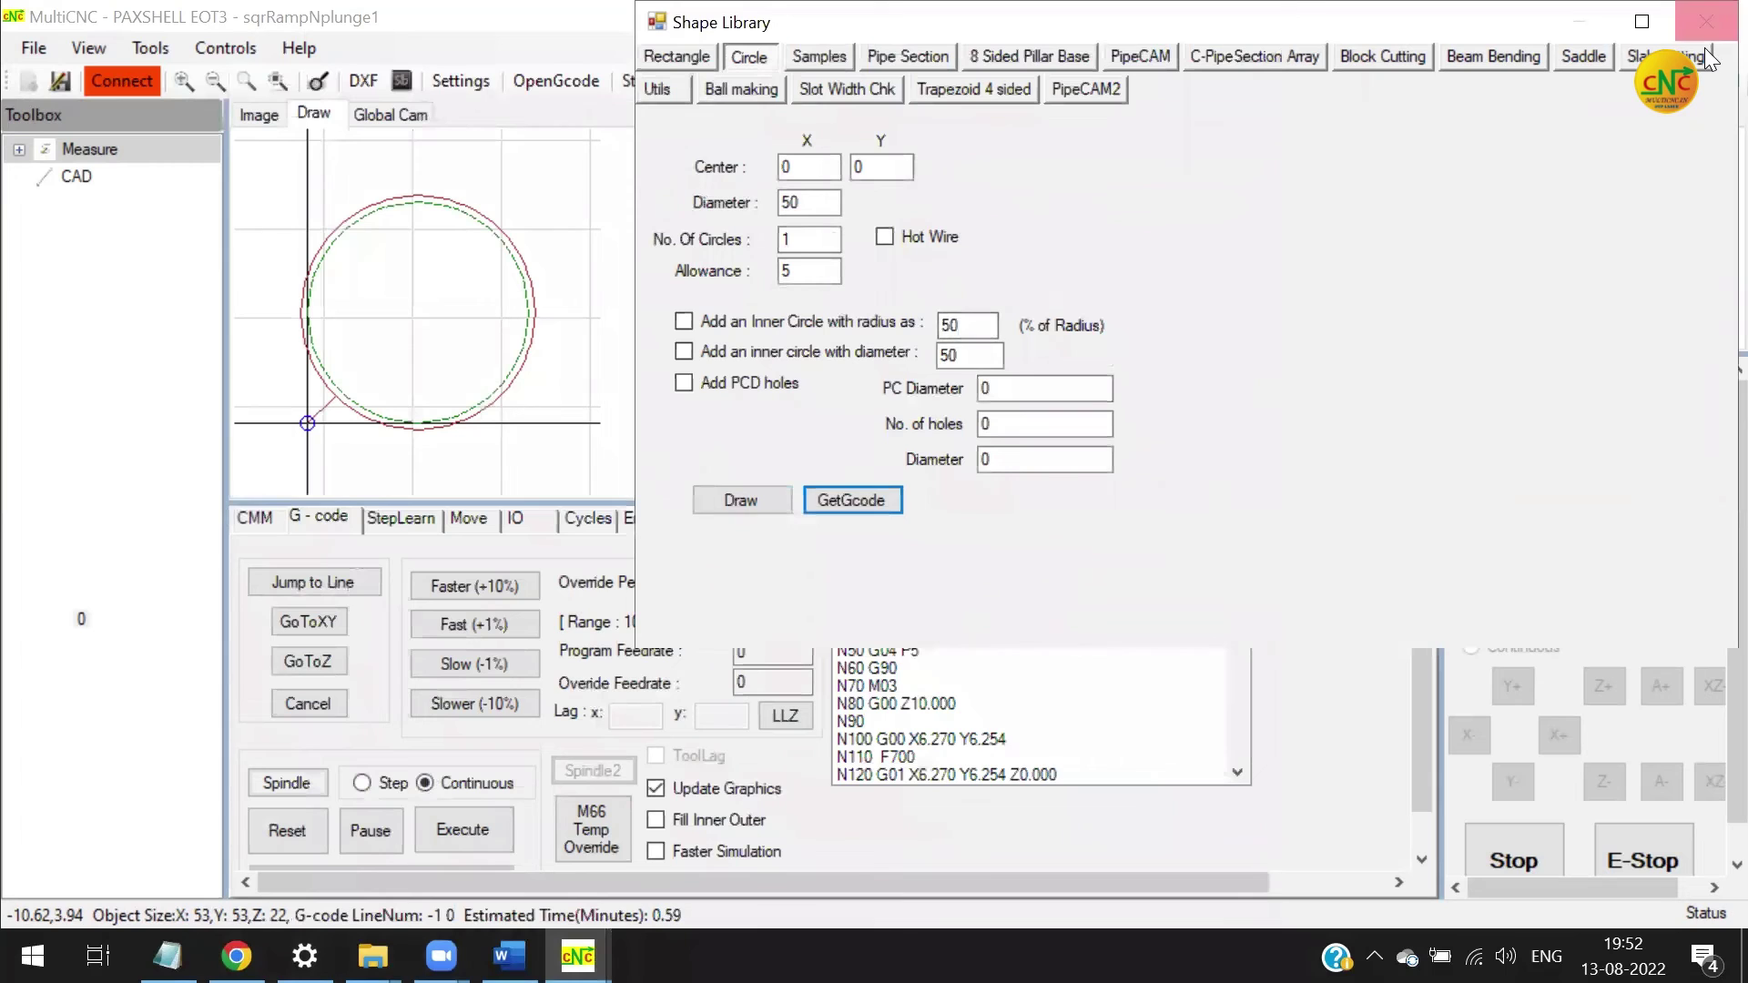
Close the Shape Library and save the circle's G-code in the tmp folder as circRampNplunge1
click(1706, 21)
click(970, 559)
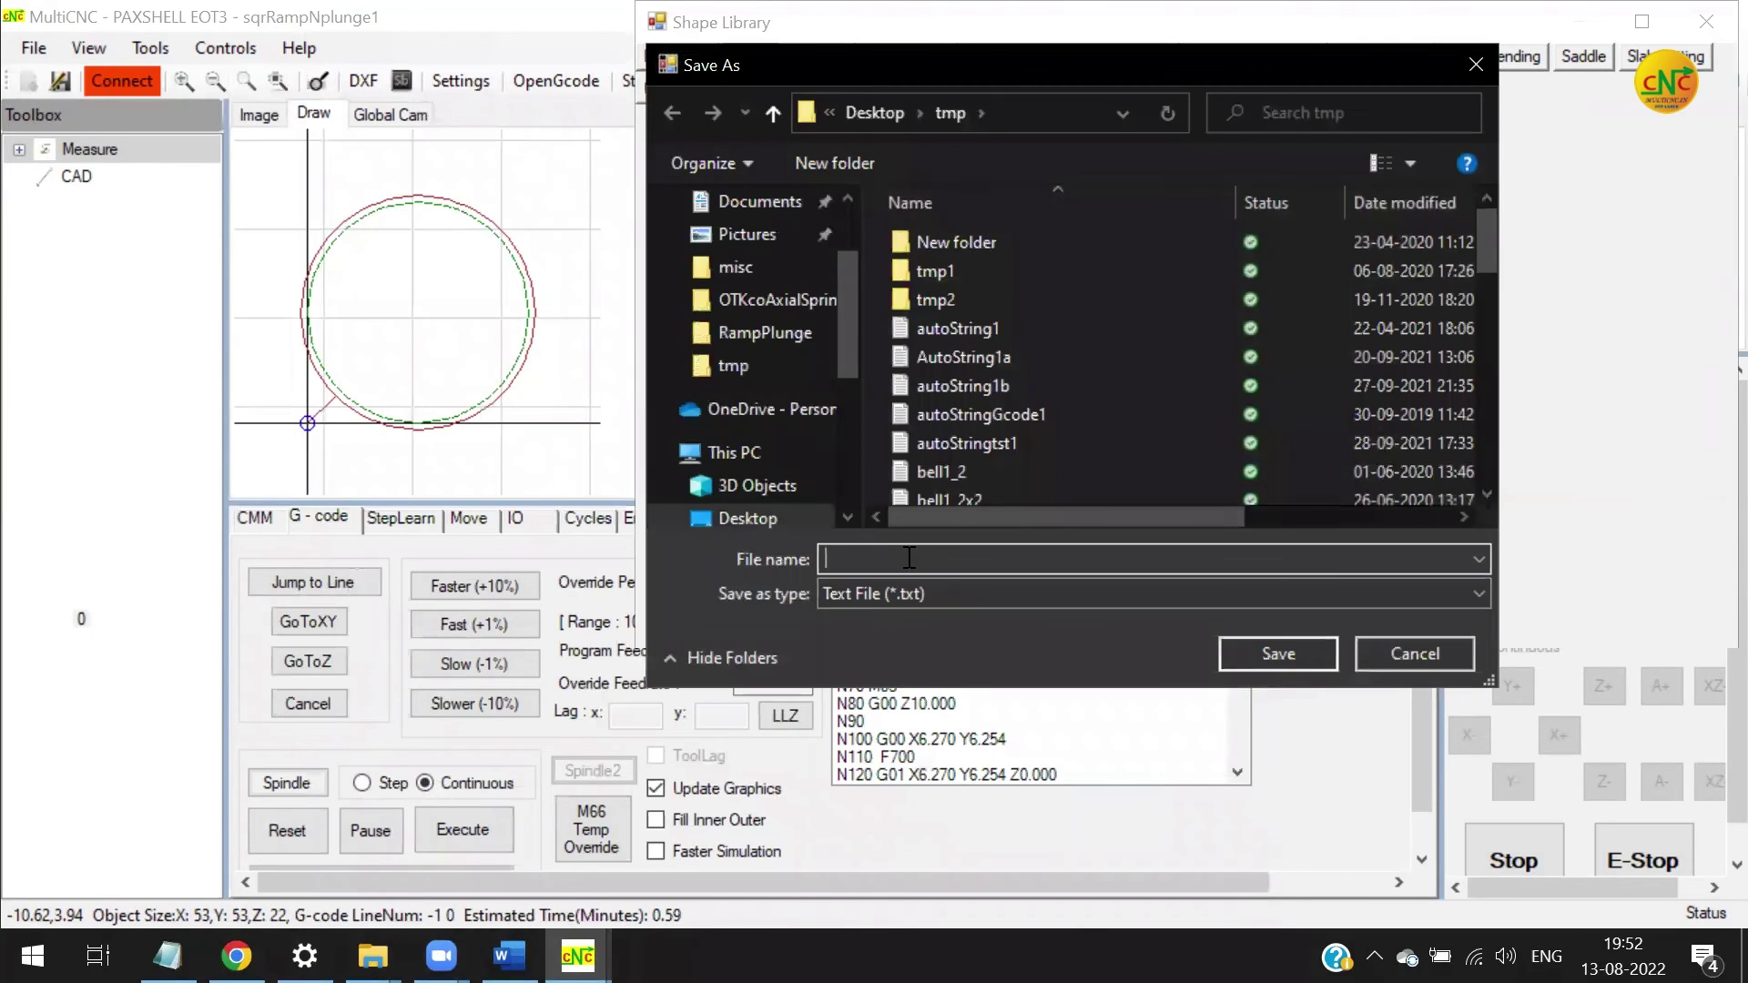
text(cir)
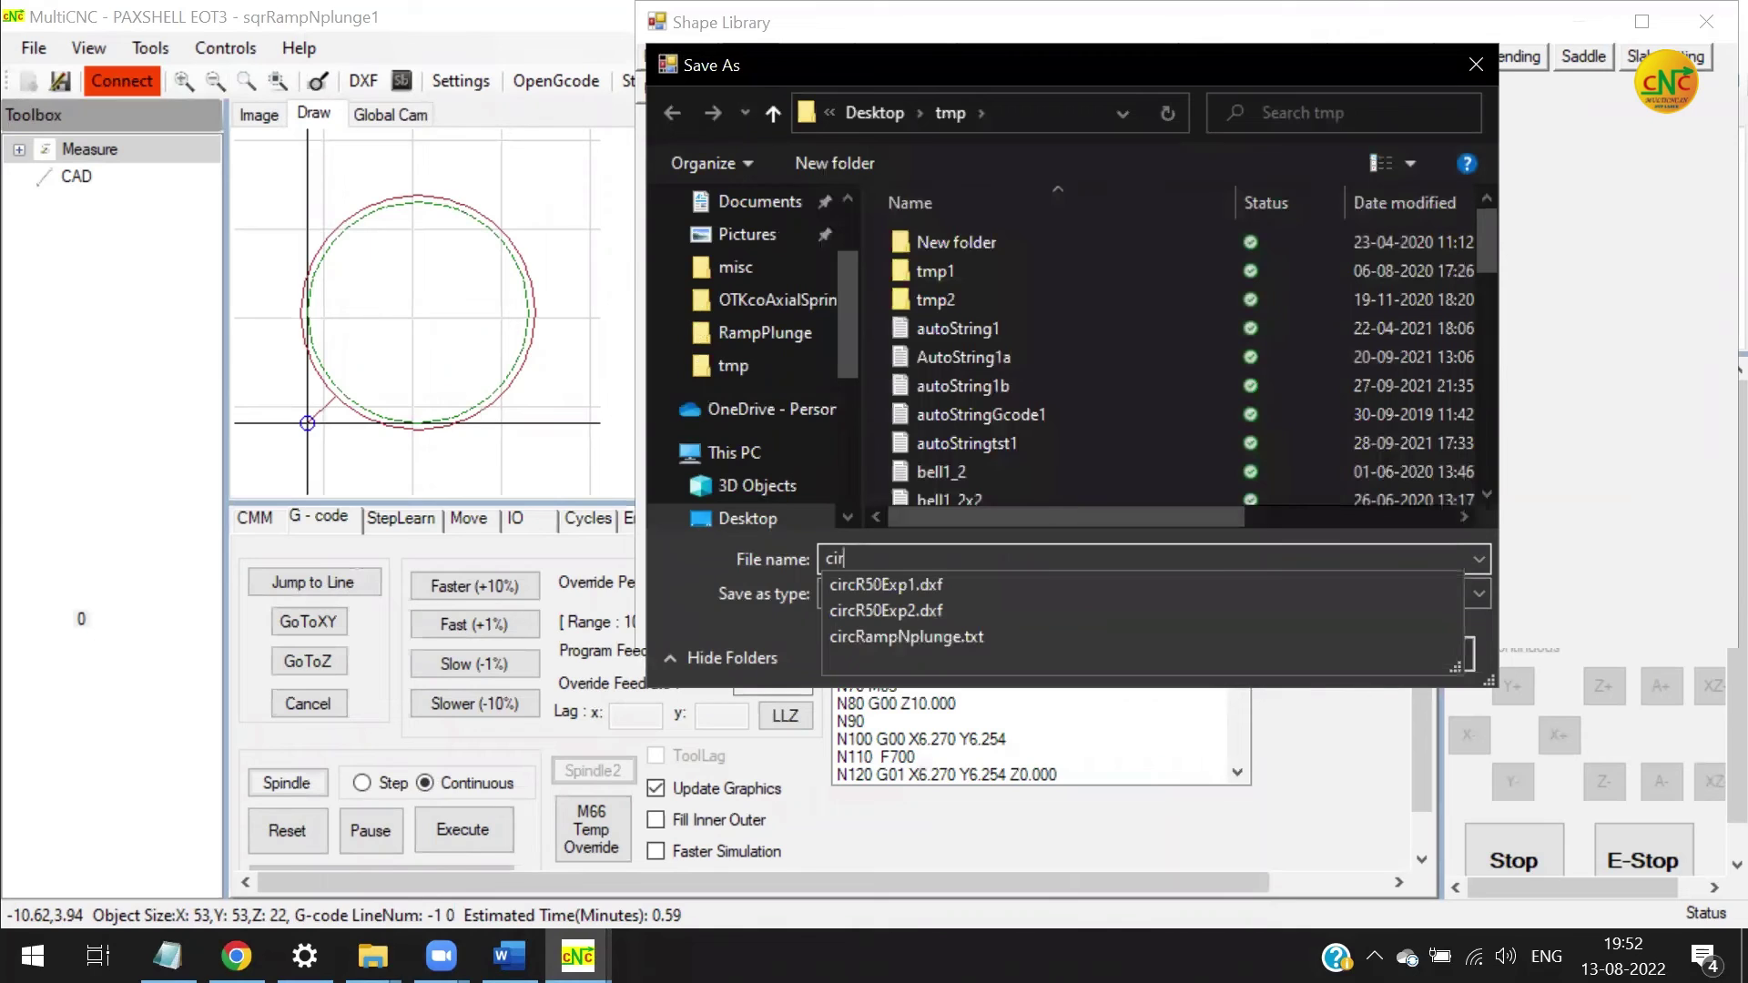
text(cRampNp)
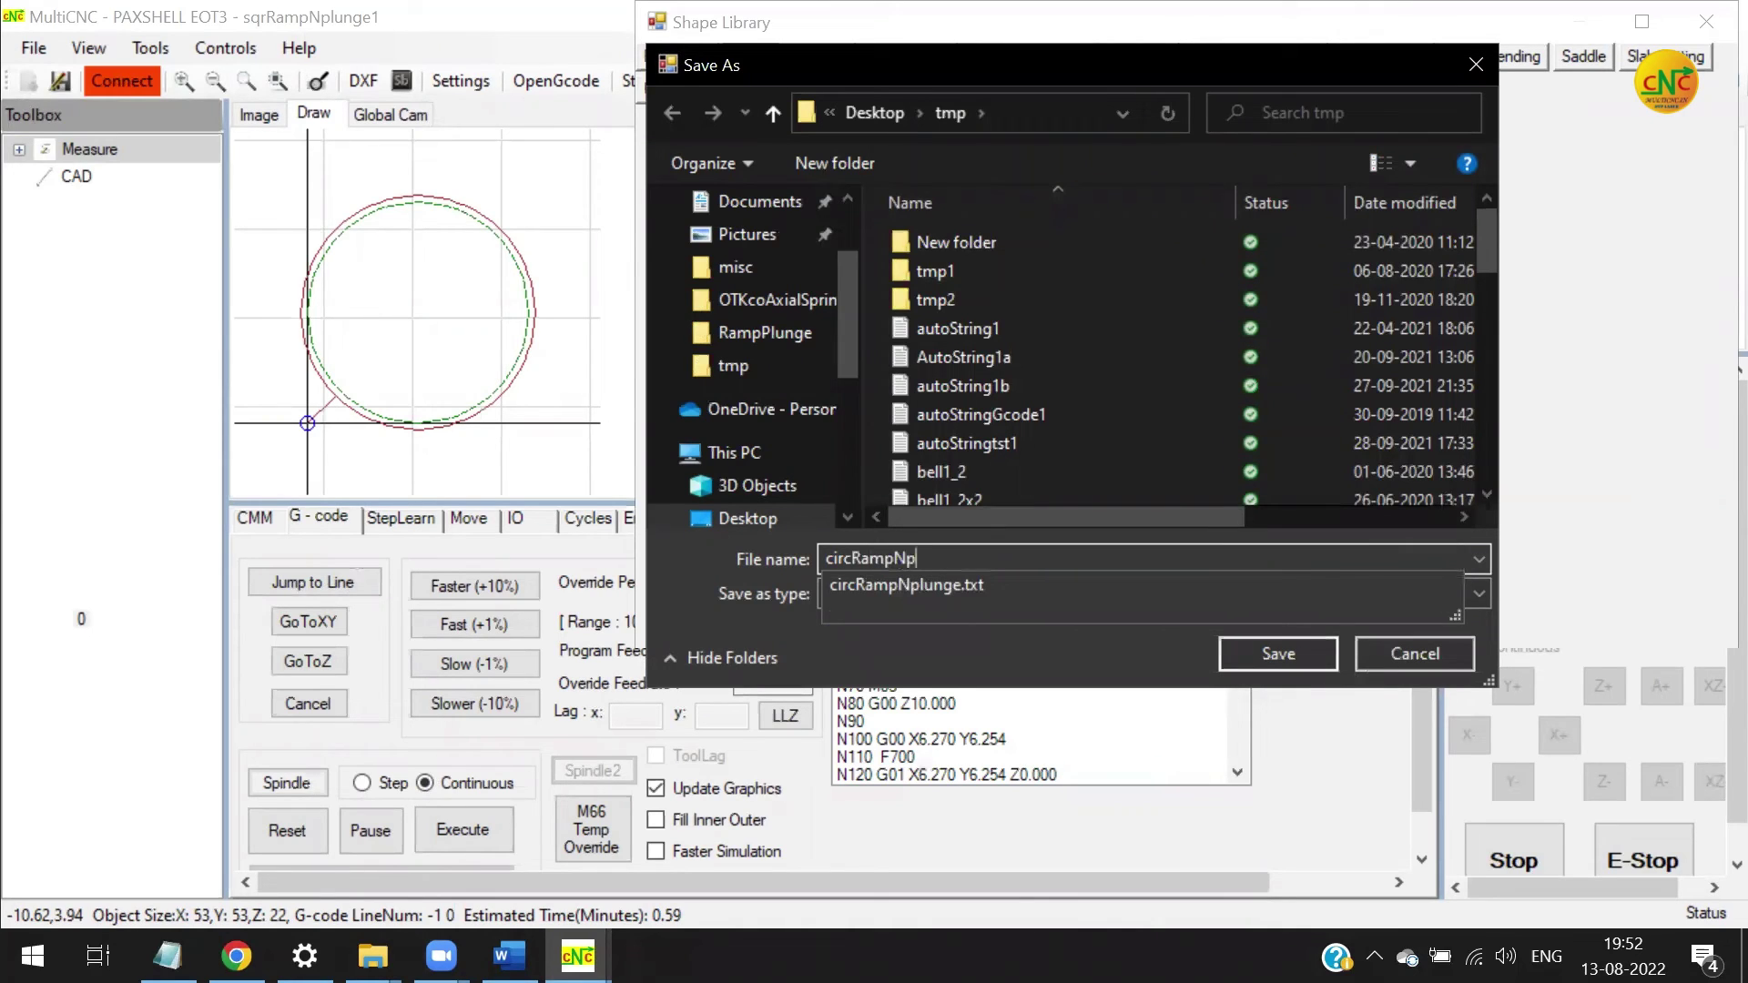
text(lunge1)
key(Return)
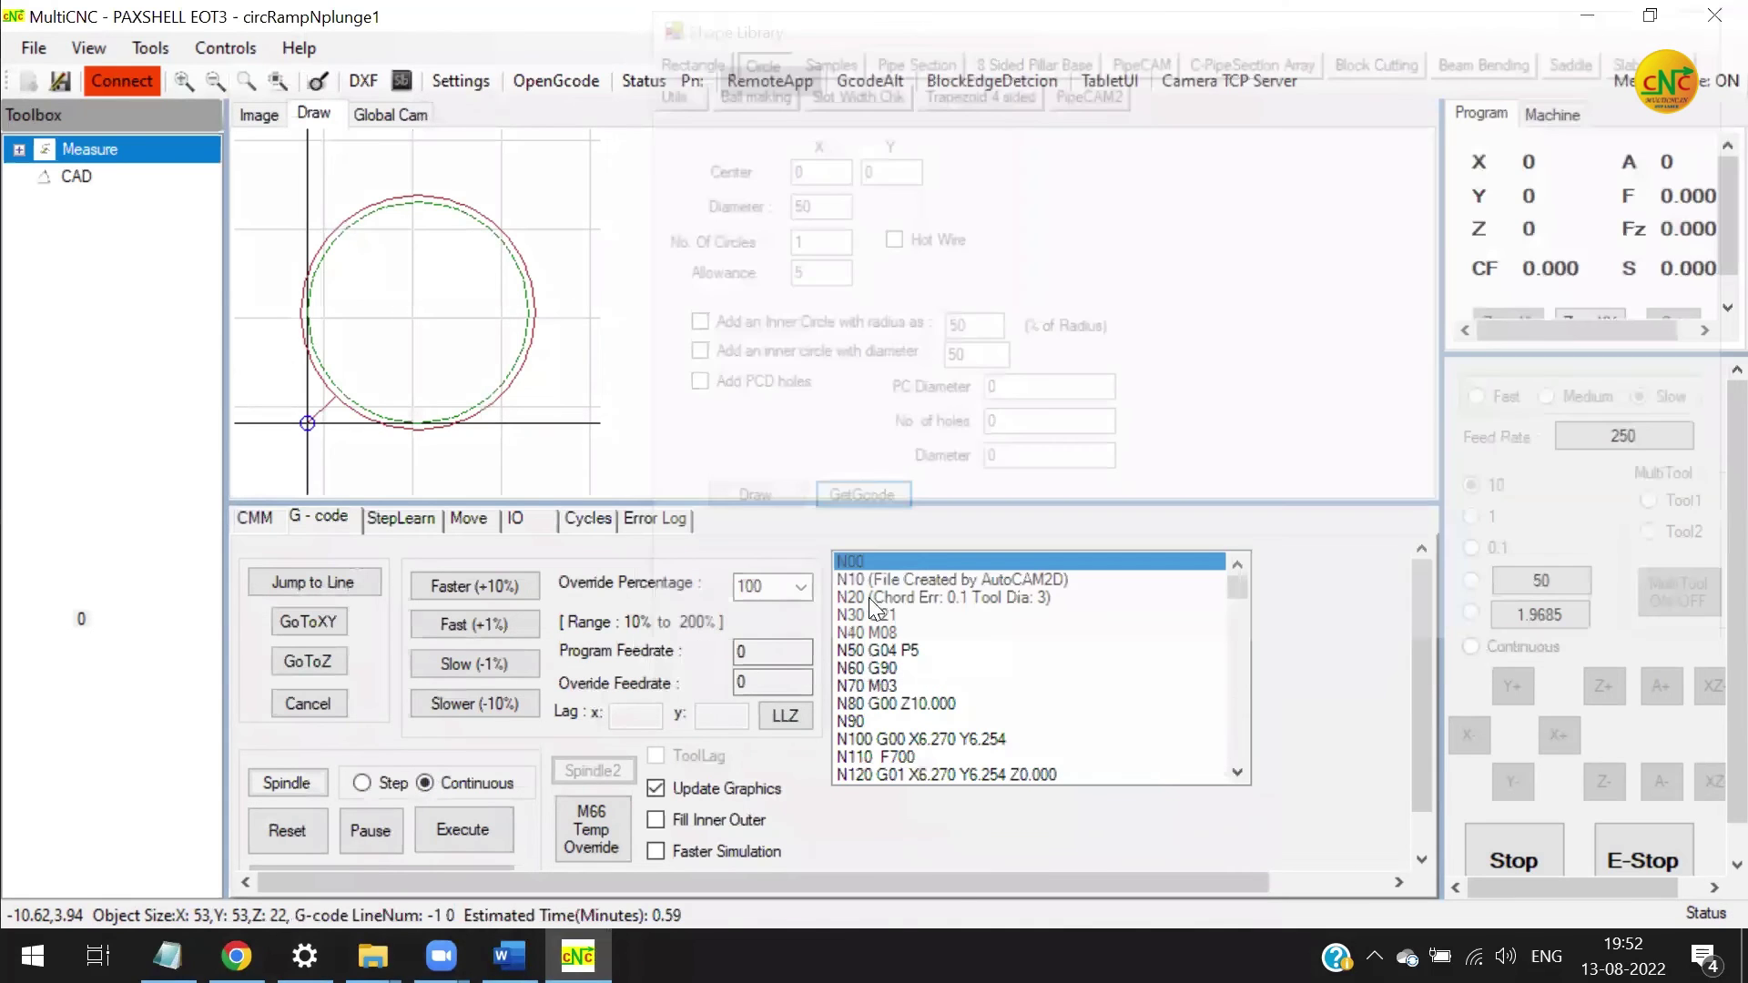
Execute the circle program in continuous mode with the override percentage set to 200, and pause it during the Z -12 pass
click(454, 830)
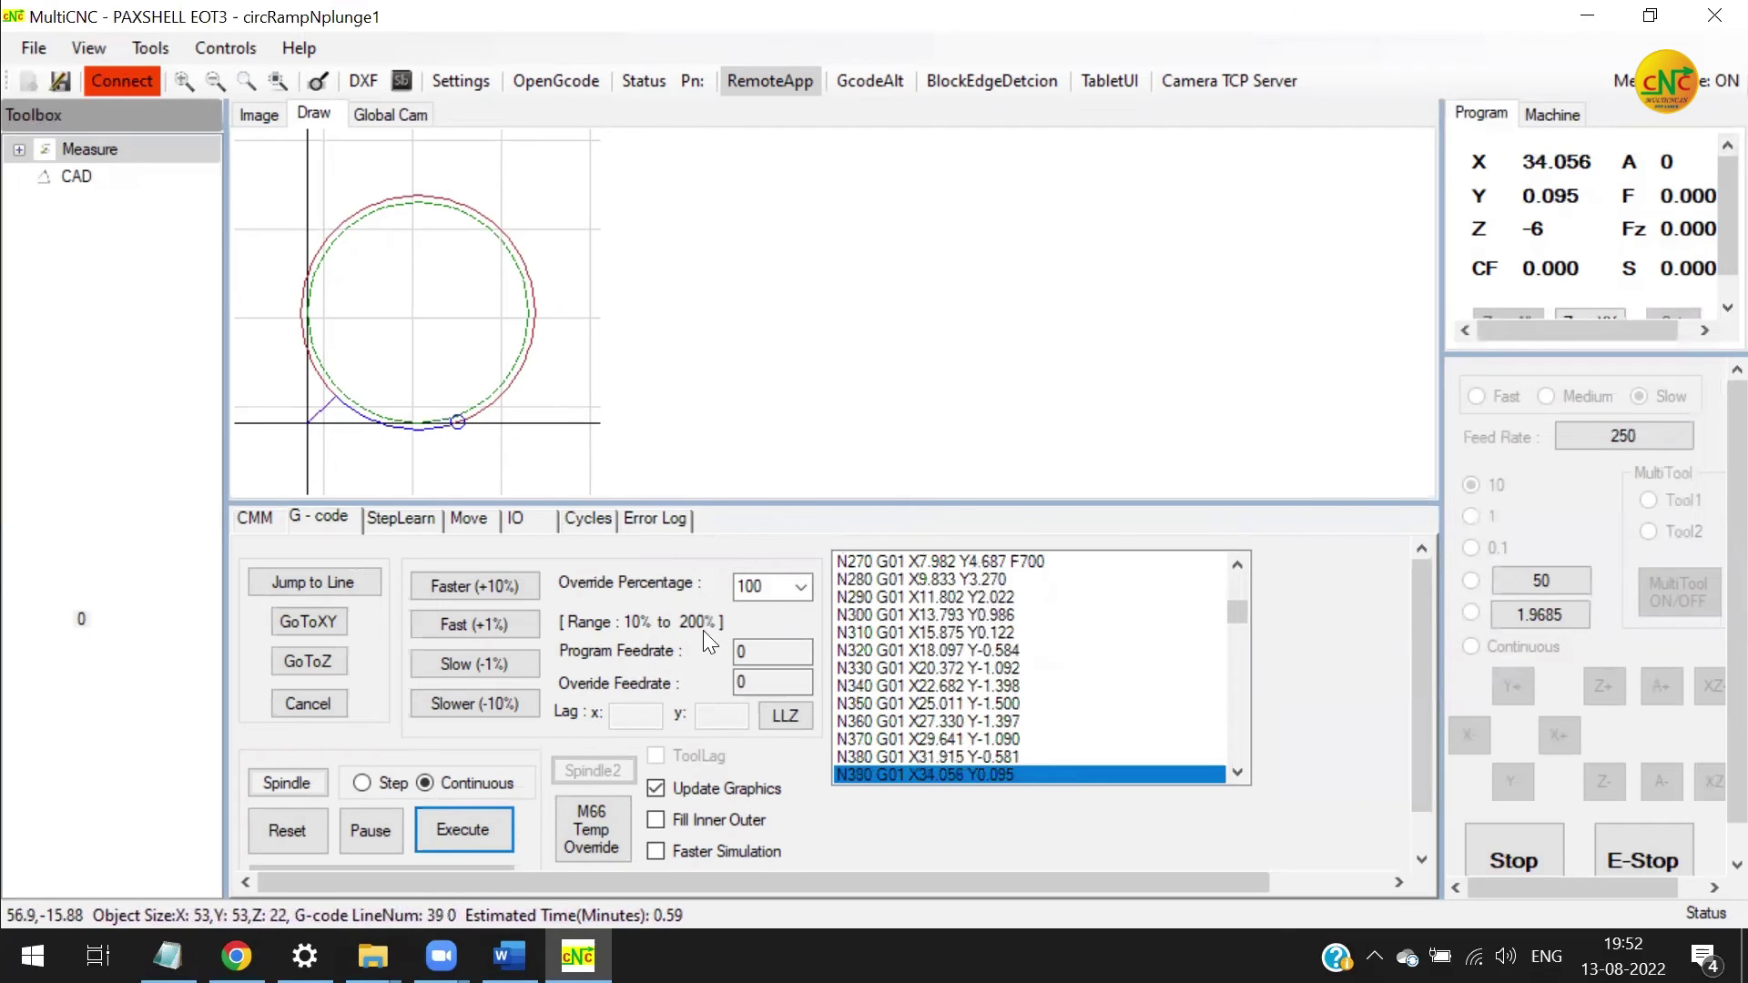
click(801, 587)
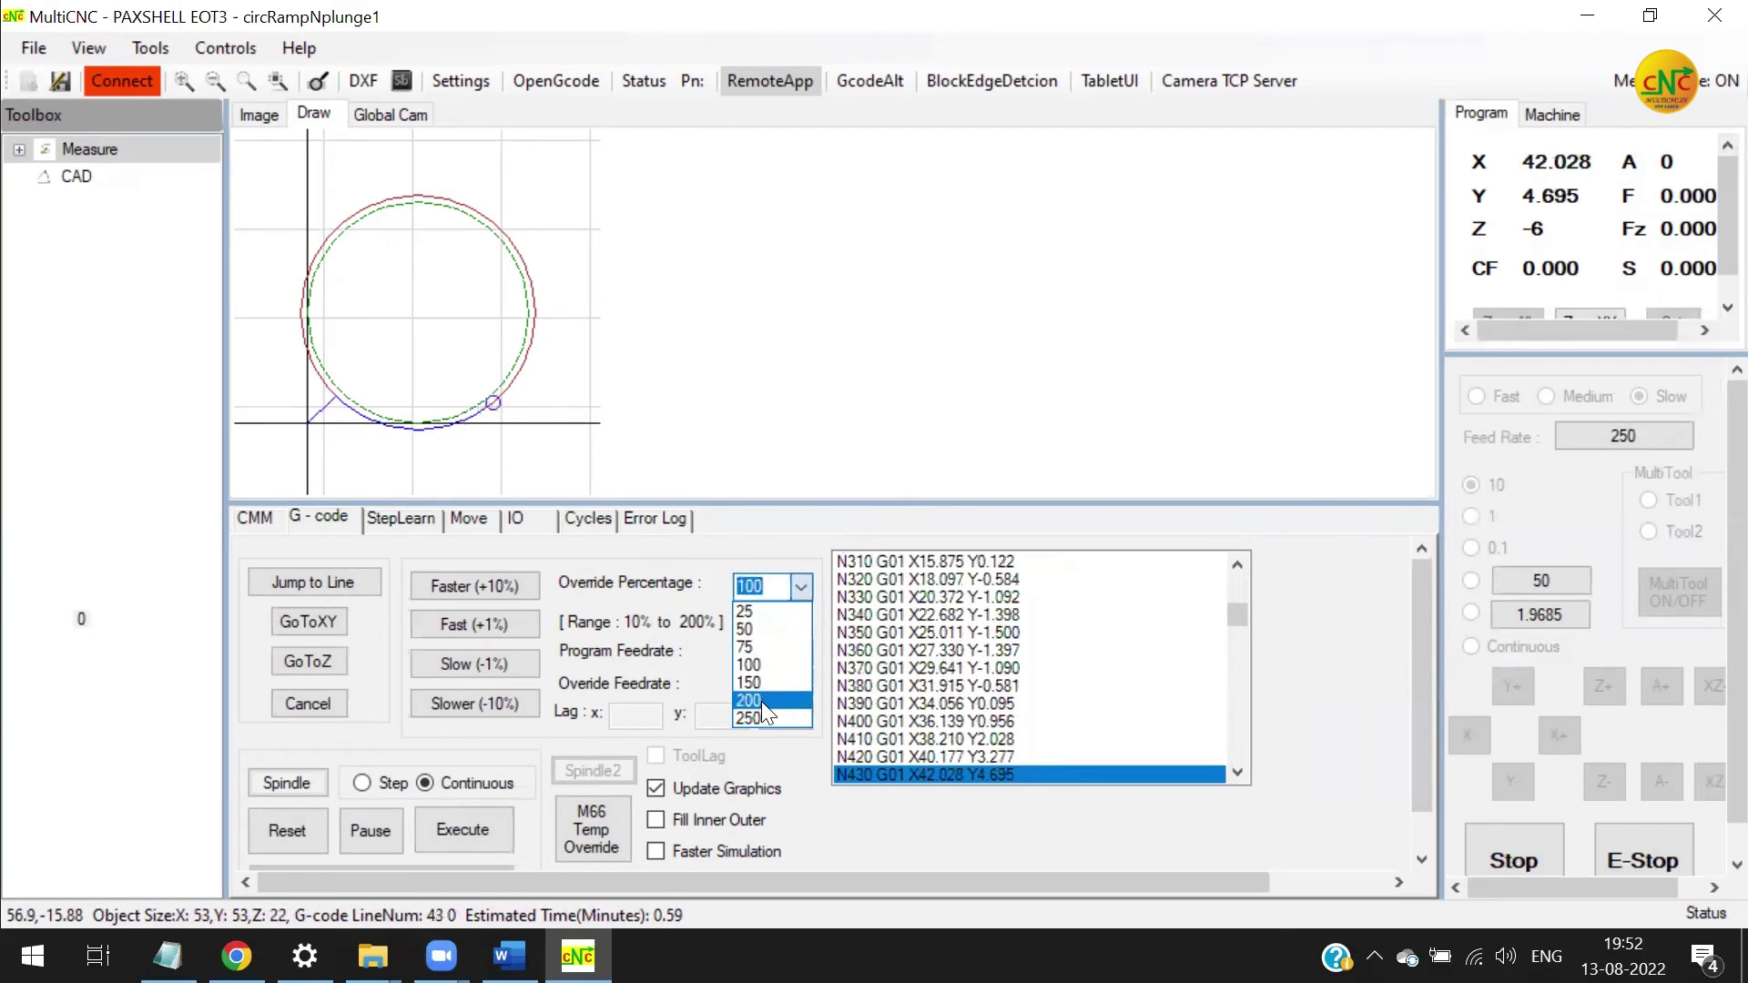
click(761, 683)
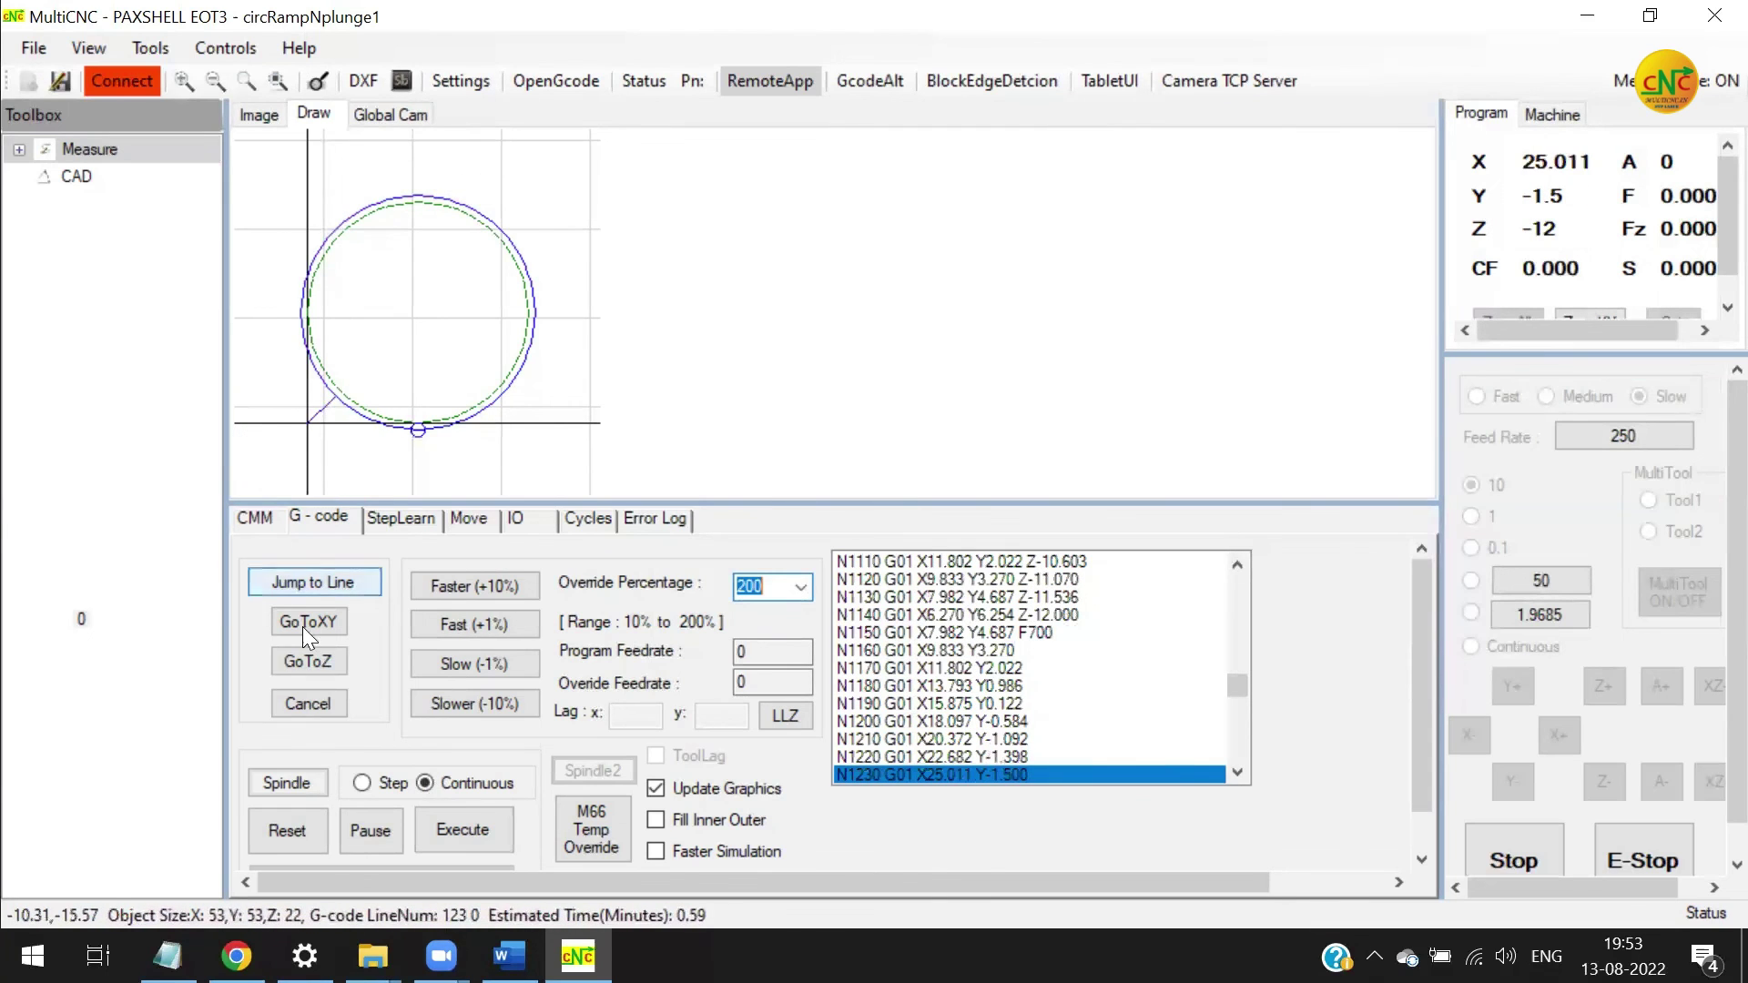
click(382, 830)
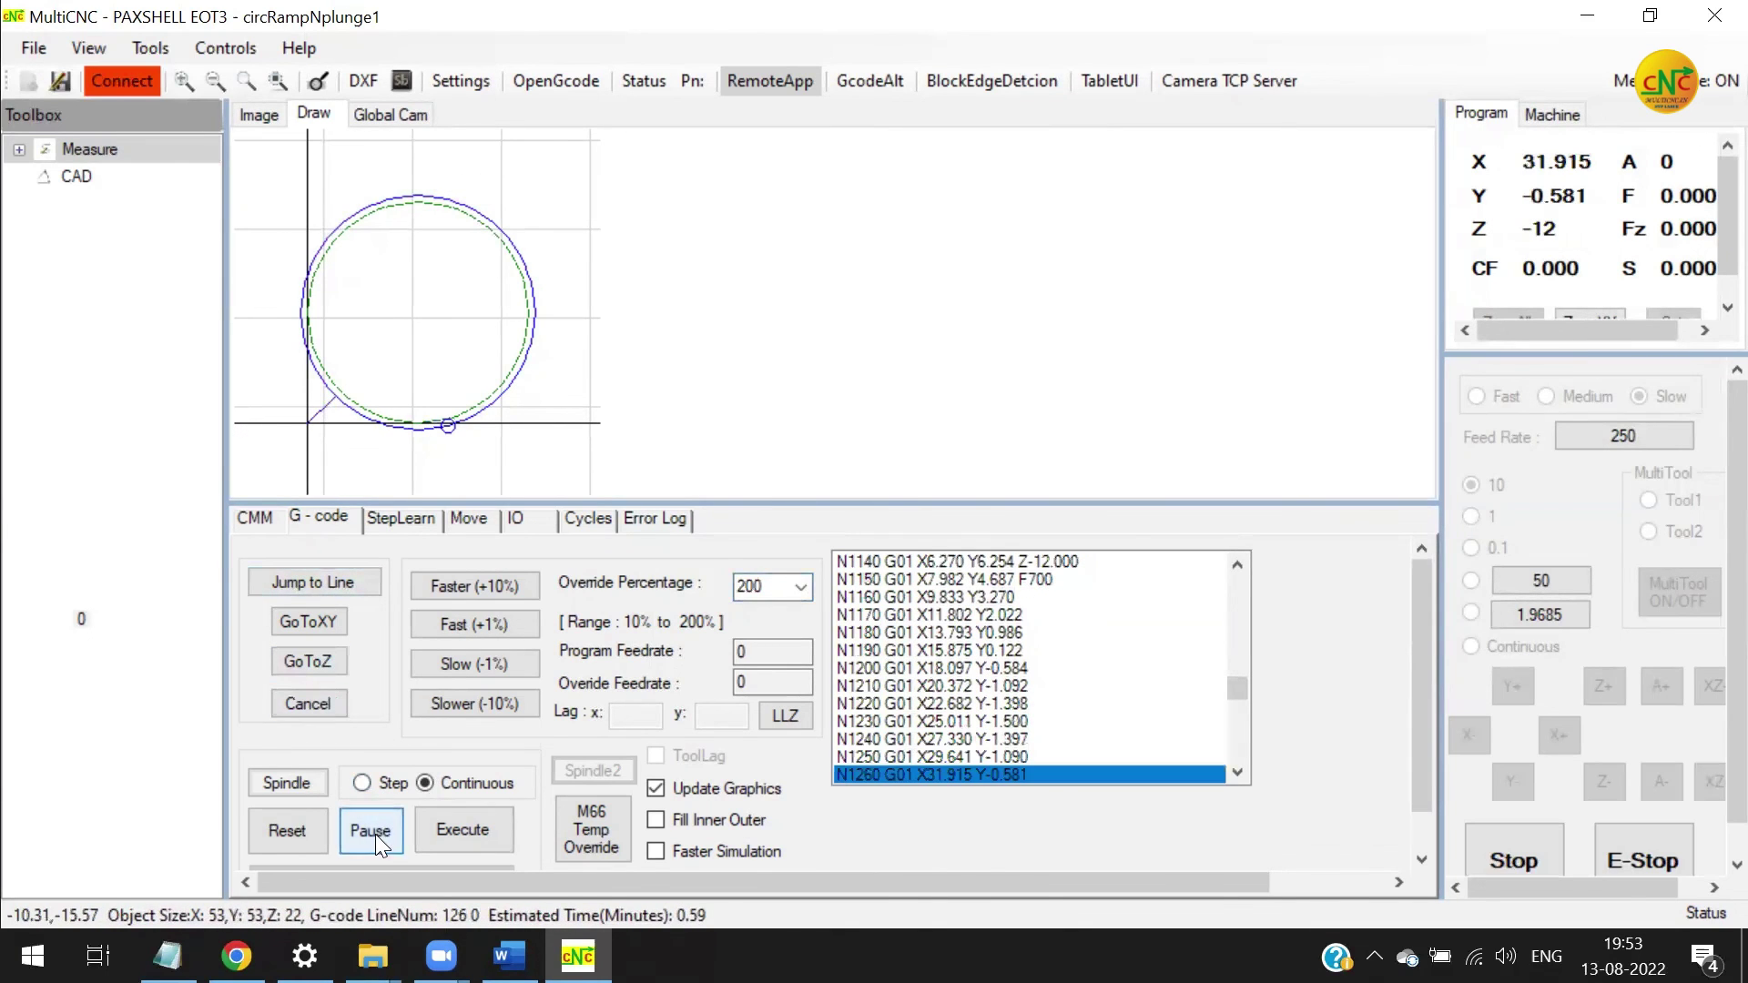
click(1027, 80)
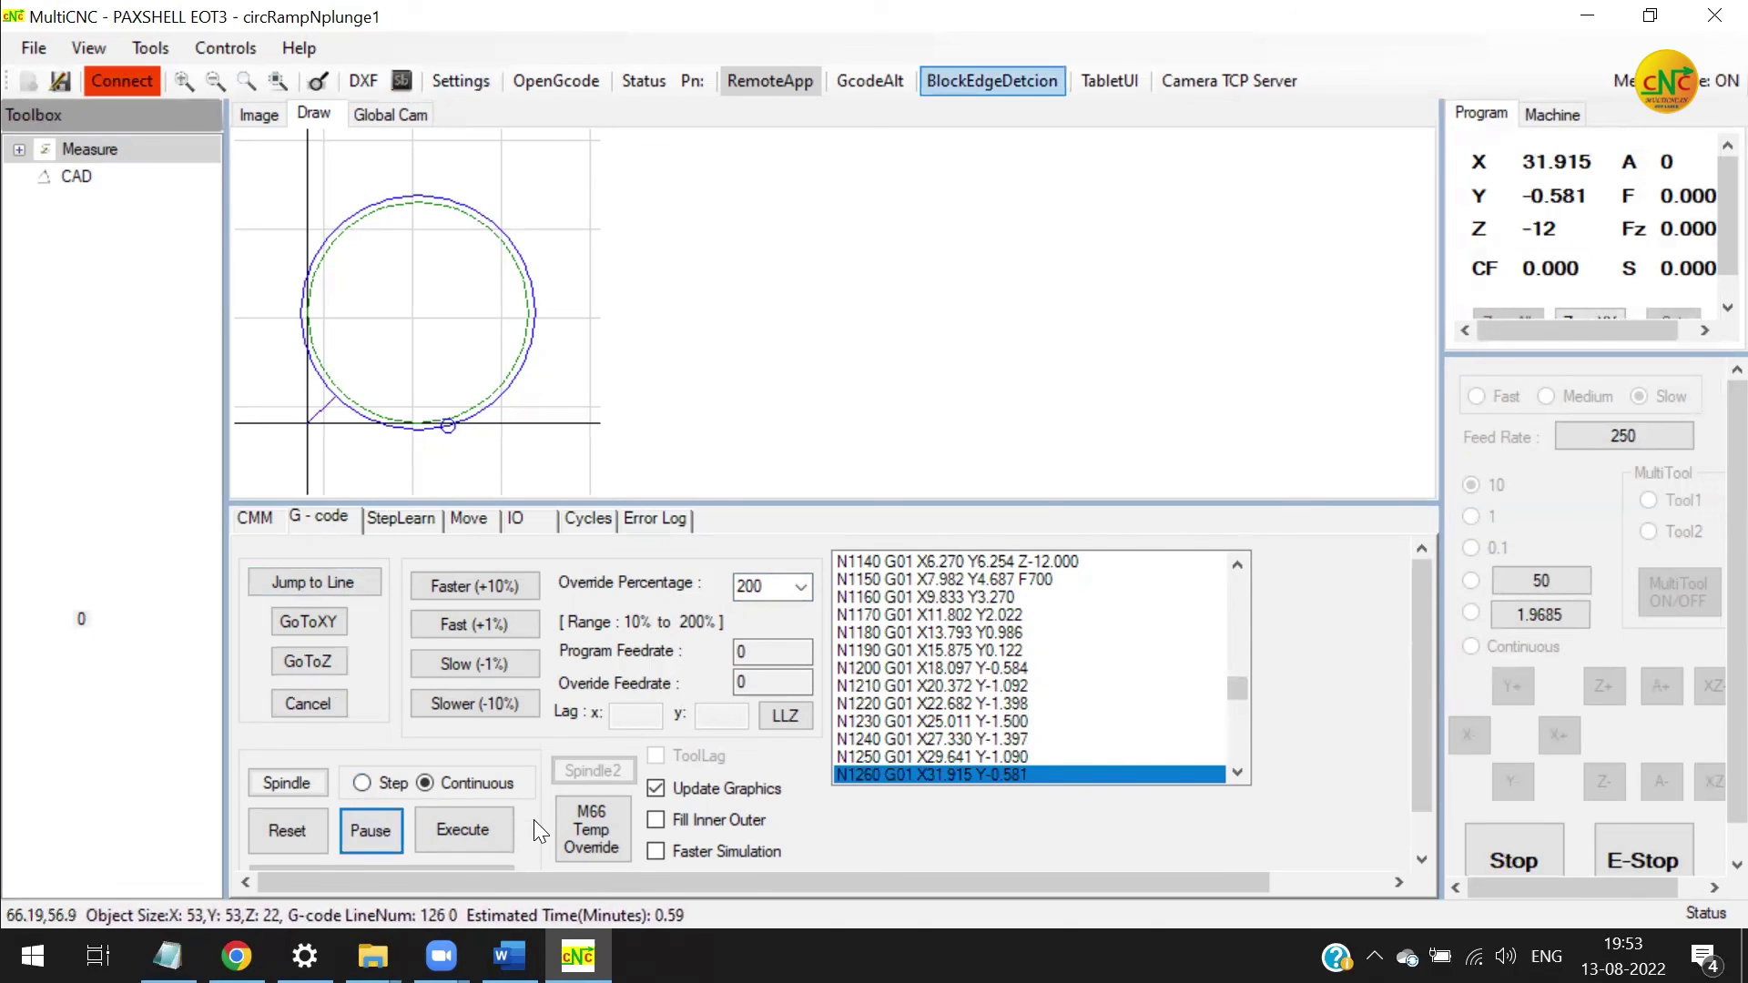
Switch to the RnP document in Word, review the ramp toolpath instructions and the path notes with and without RnP, and return to MultiCNC
click(508, 956)
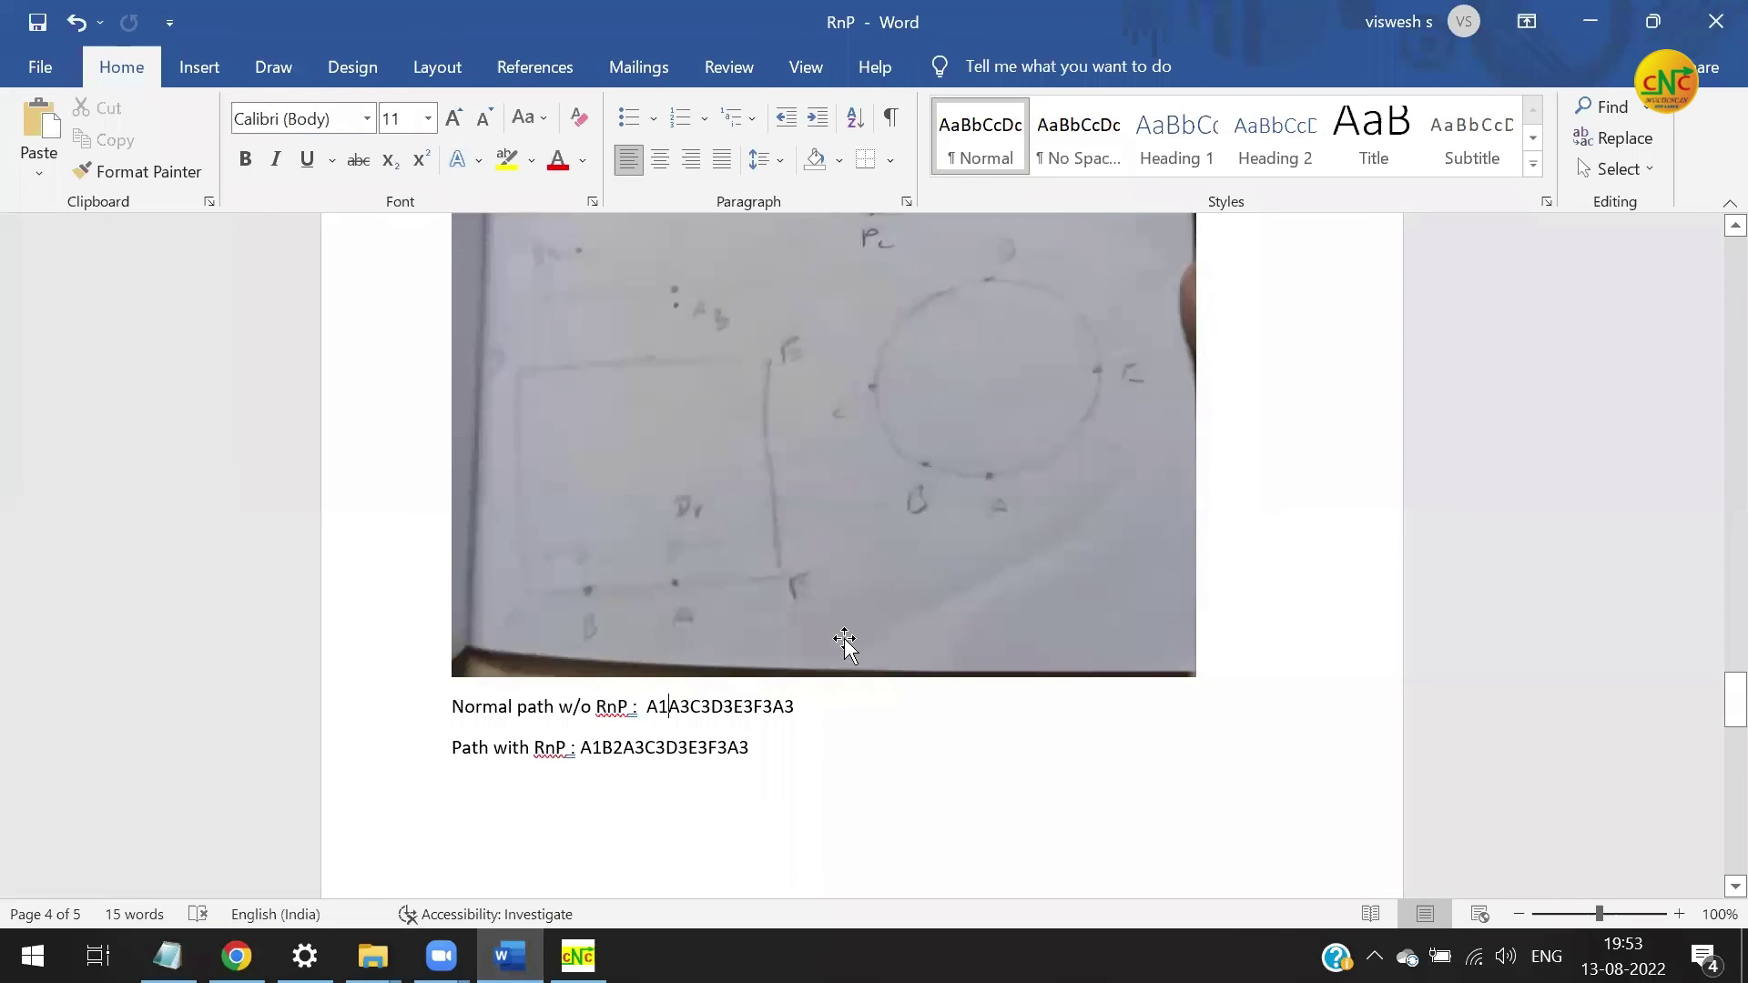
scroll(837, 676, down, 10)
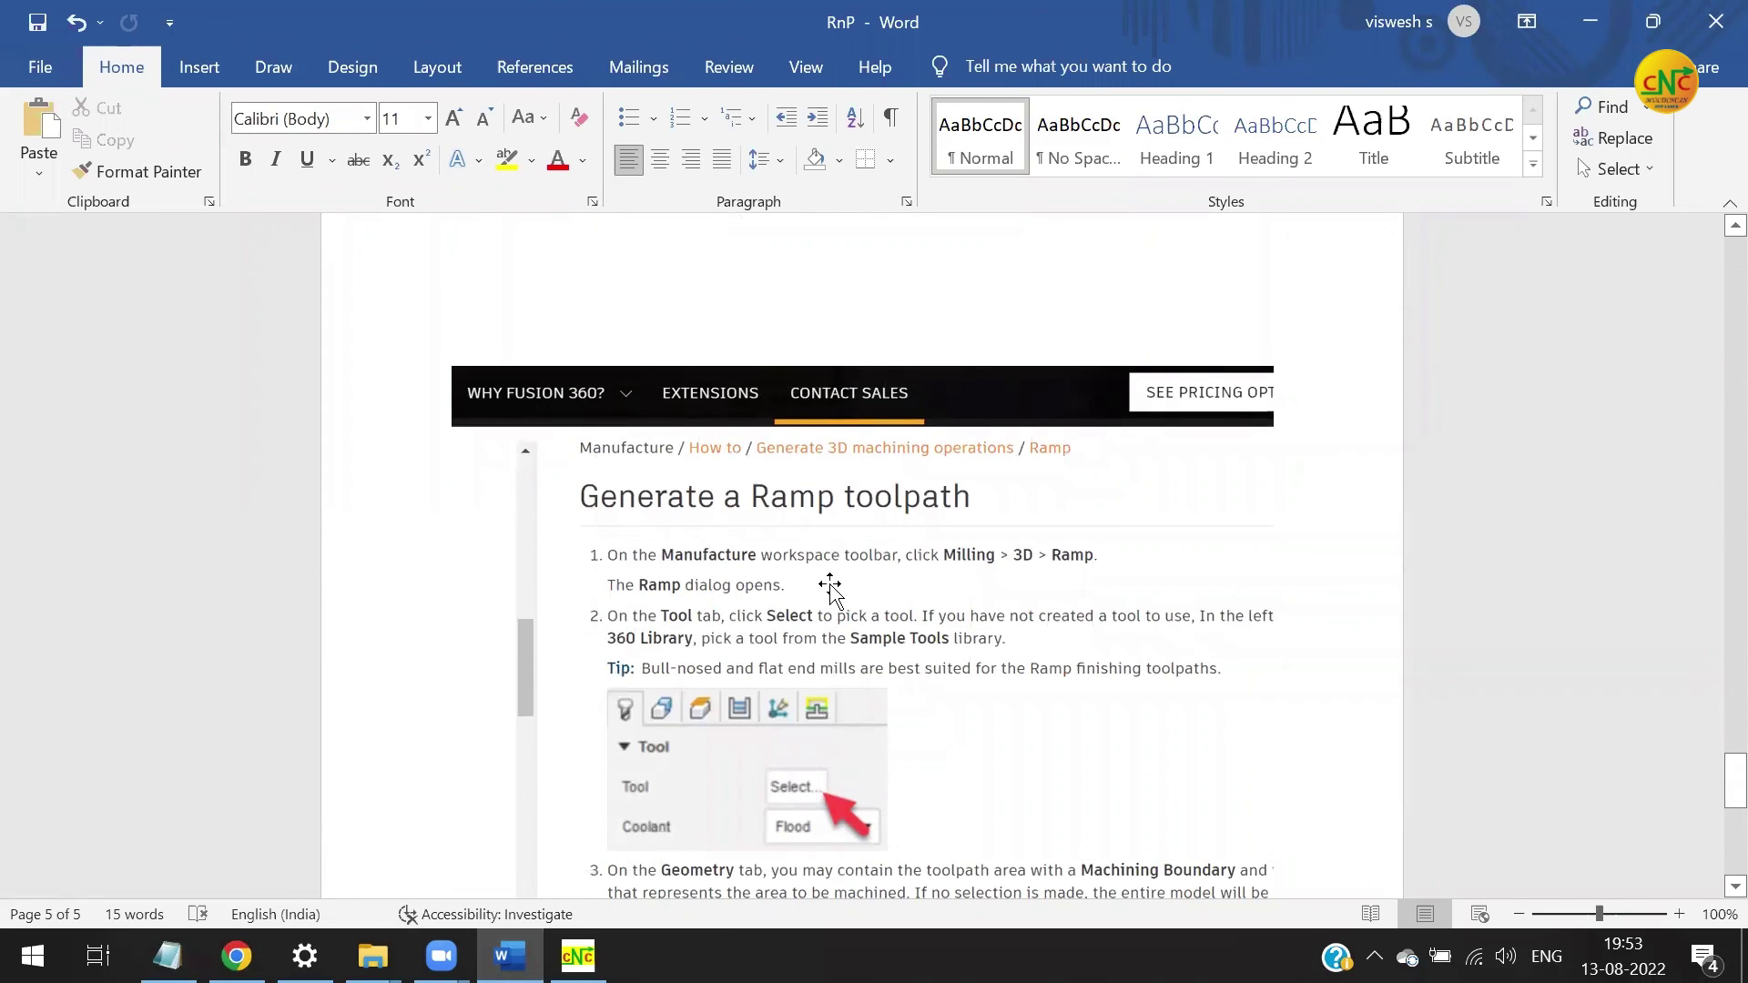
scroll(830, 590, down, 5)
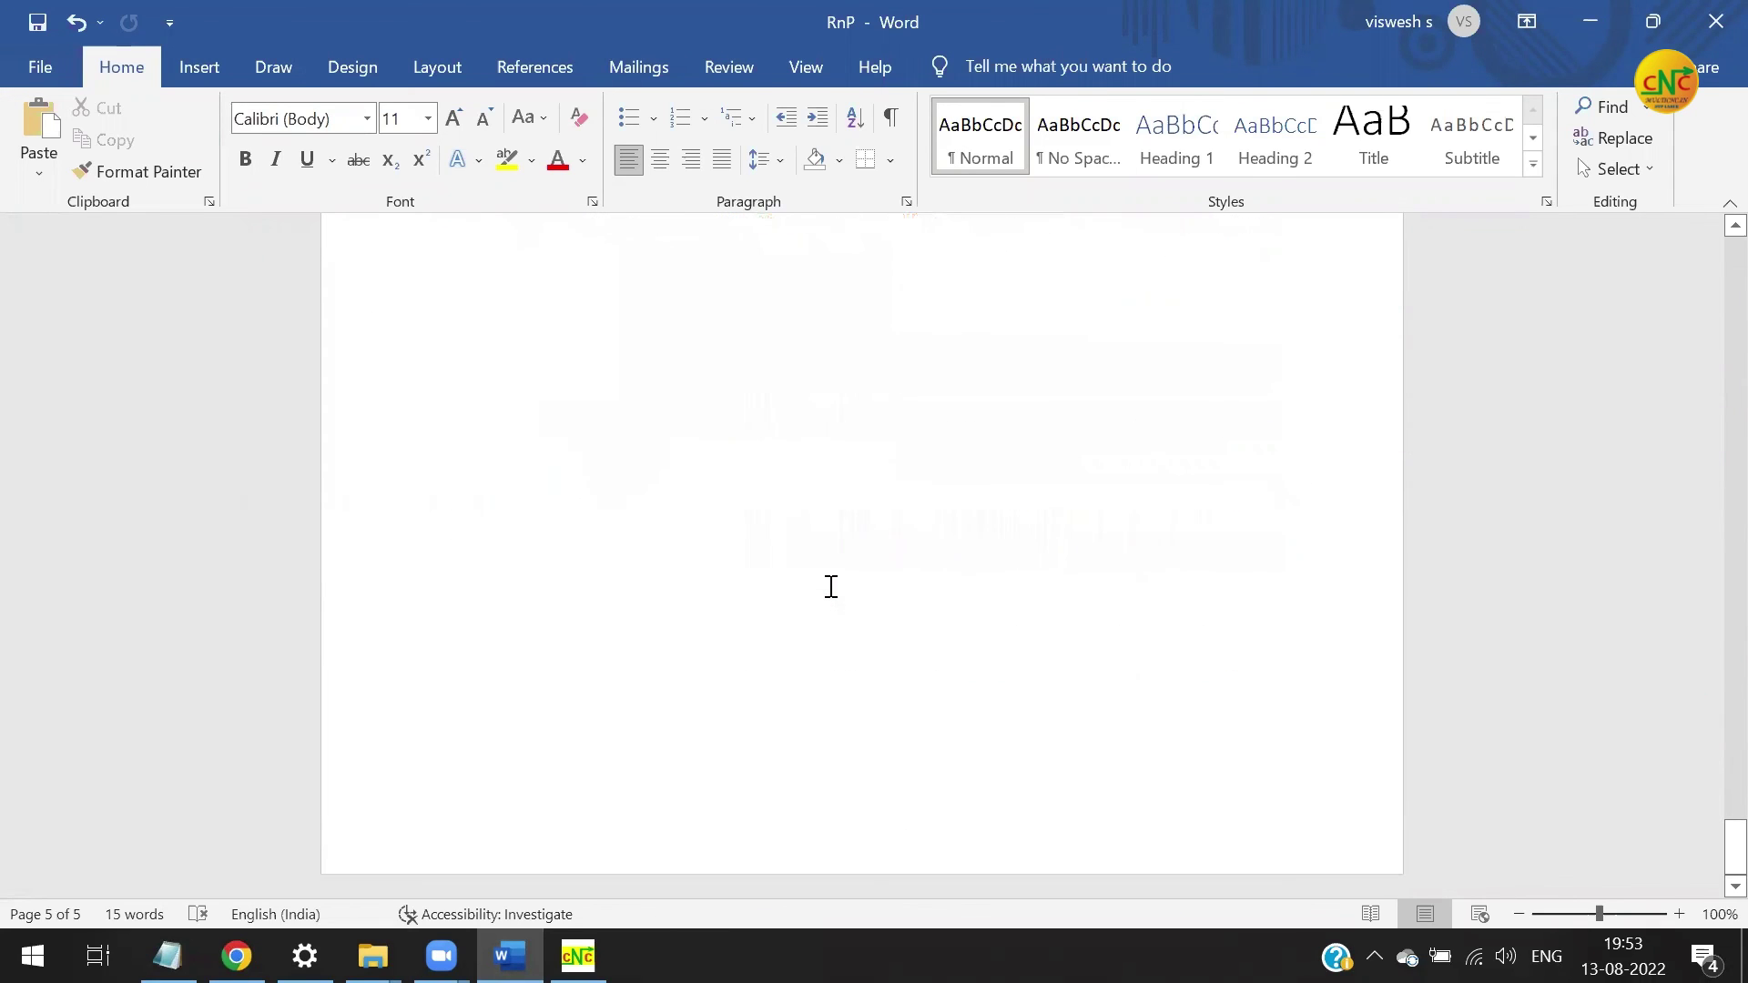
scroll(828, 590, up, 7)
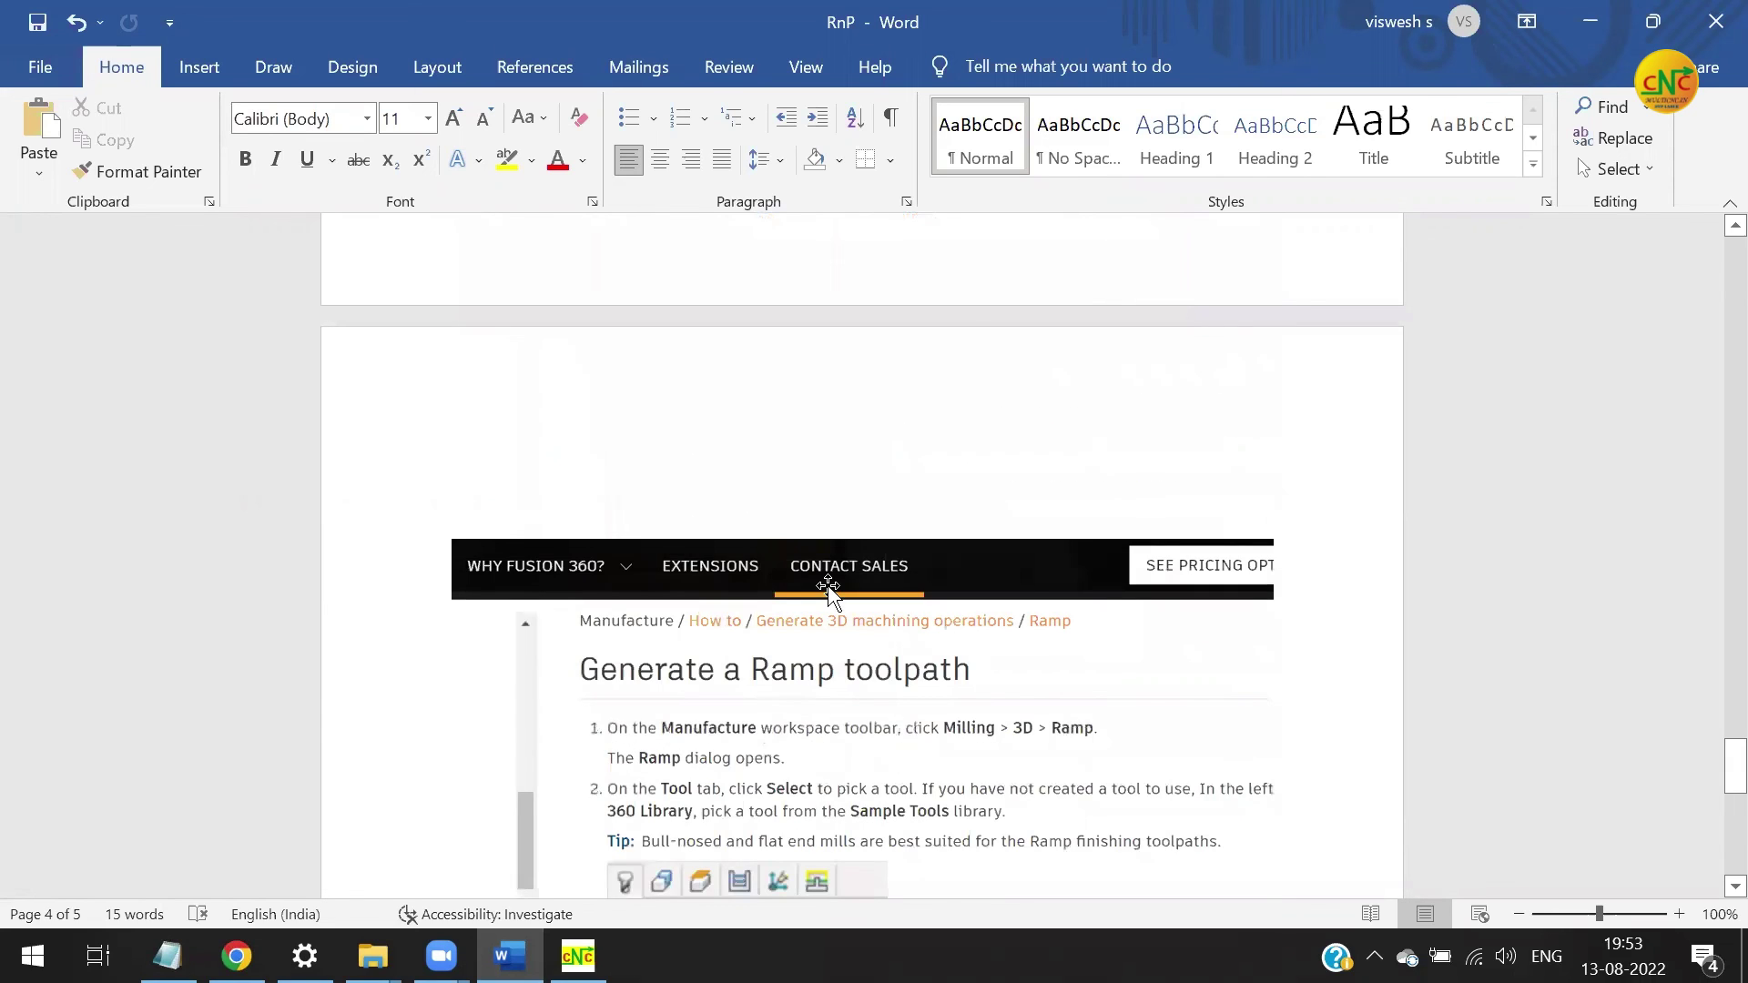
scroll(828, 588, up, 5)
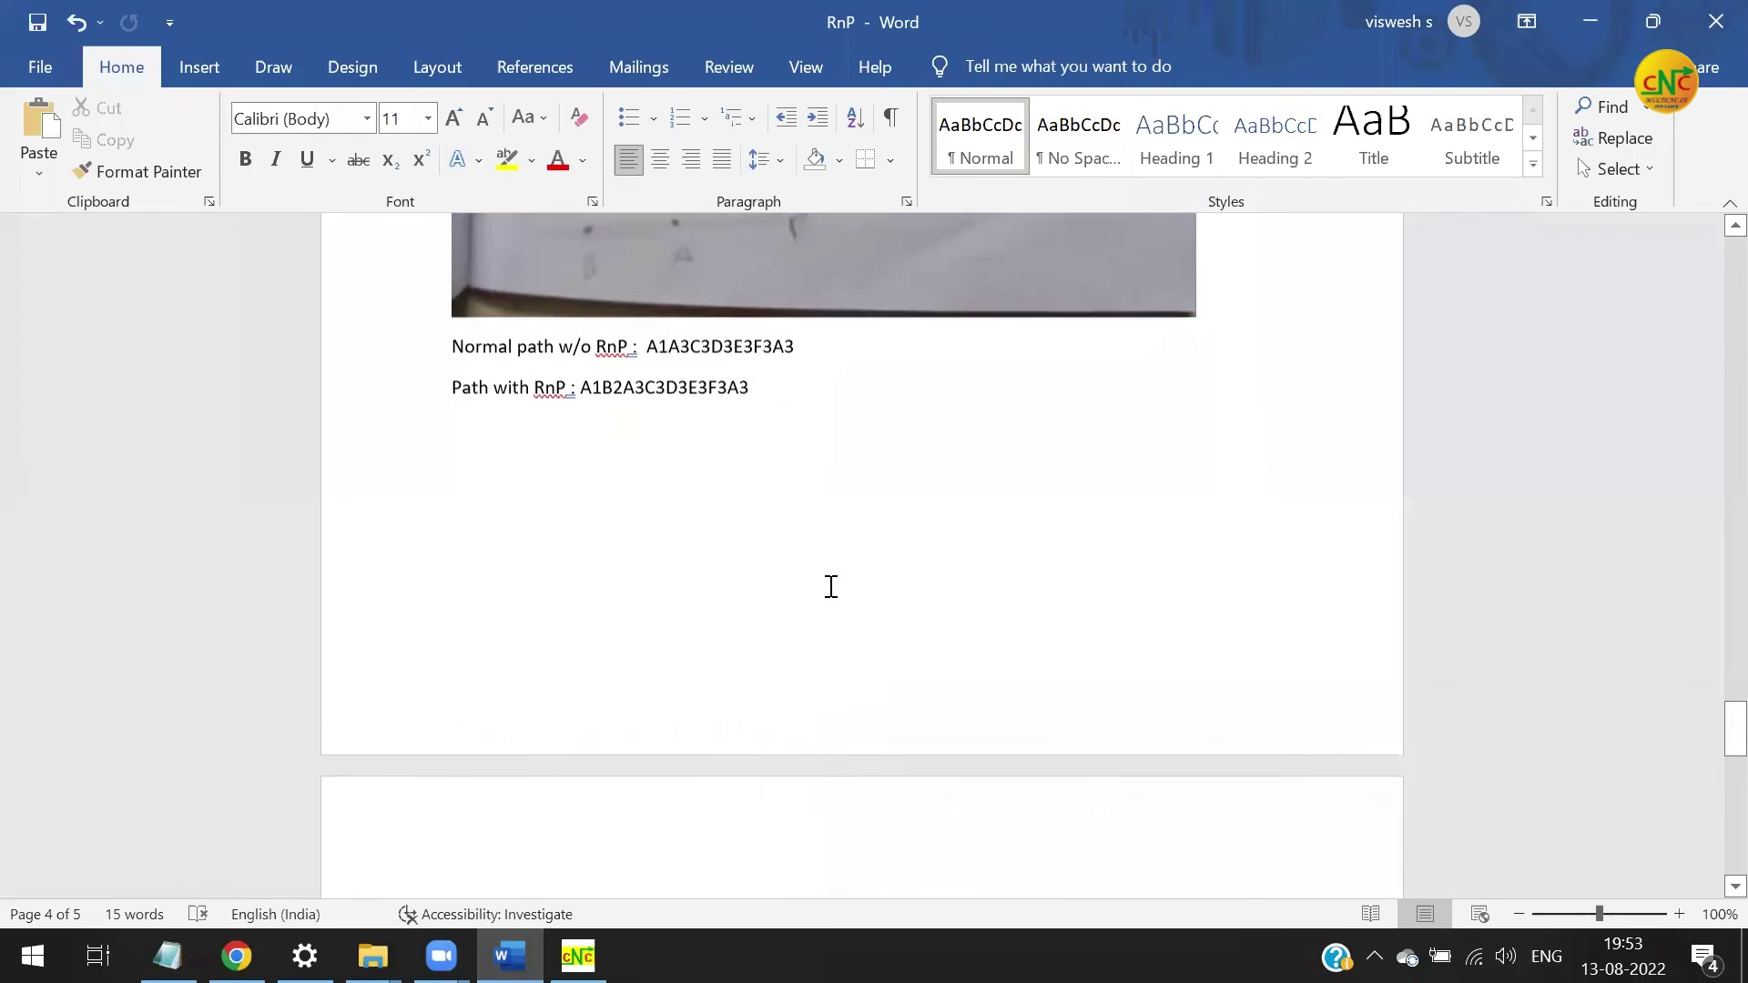
click(1608, 44)
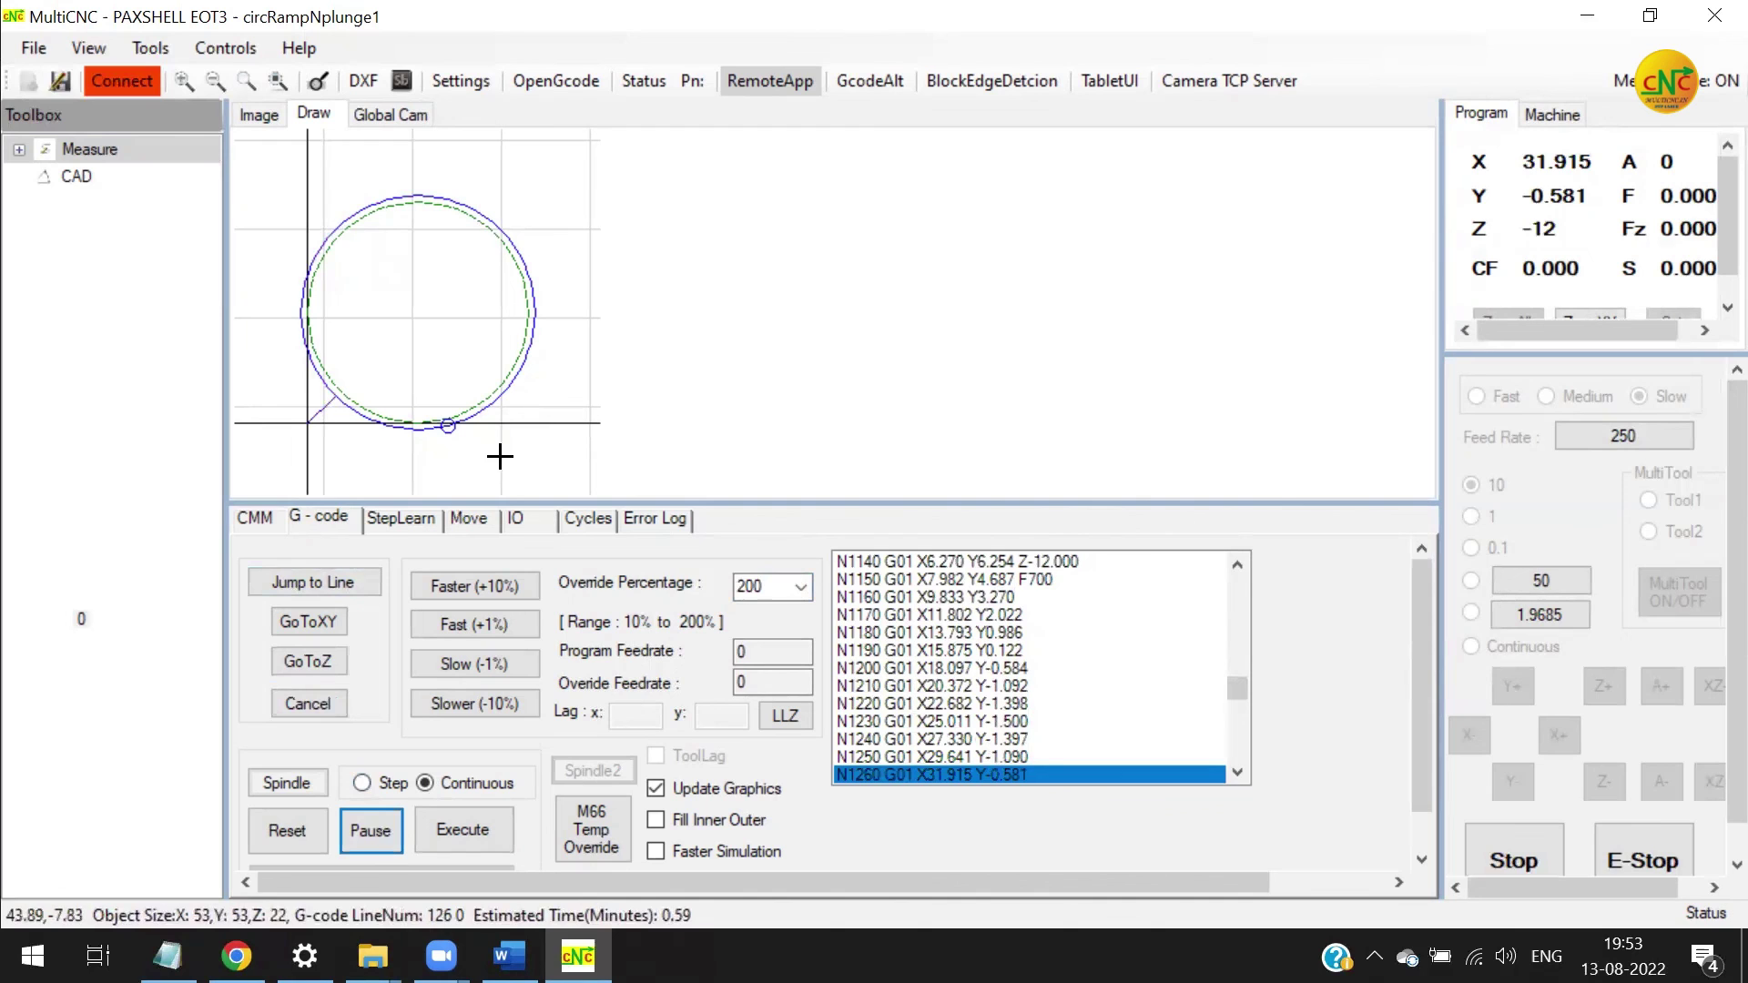
Reopen the RnP document in Word and review its title page, machining photos and end mill diagram, ending back at the title
click(509, 956)
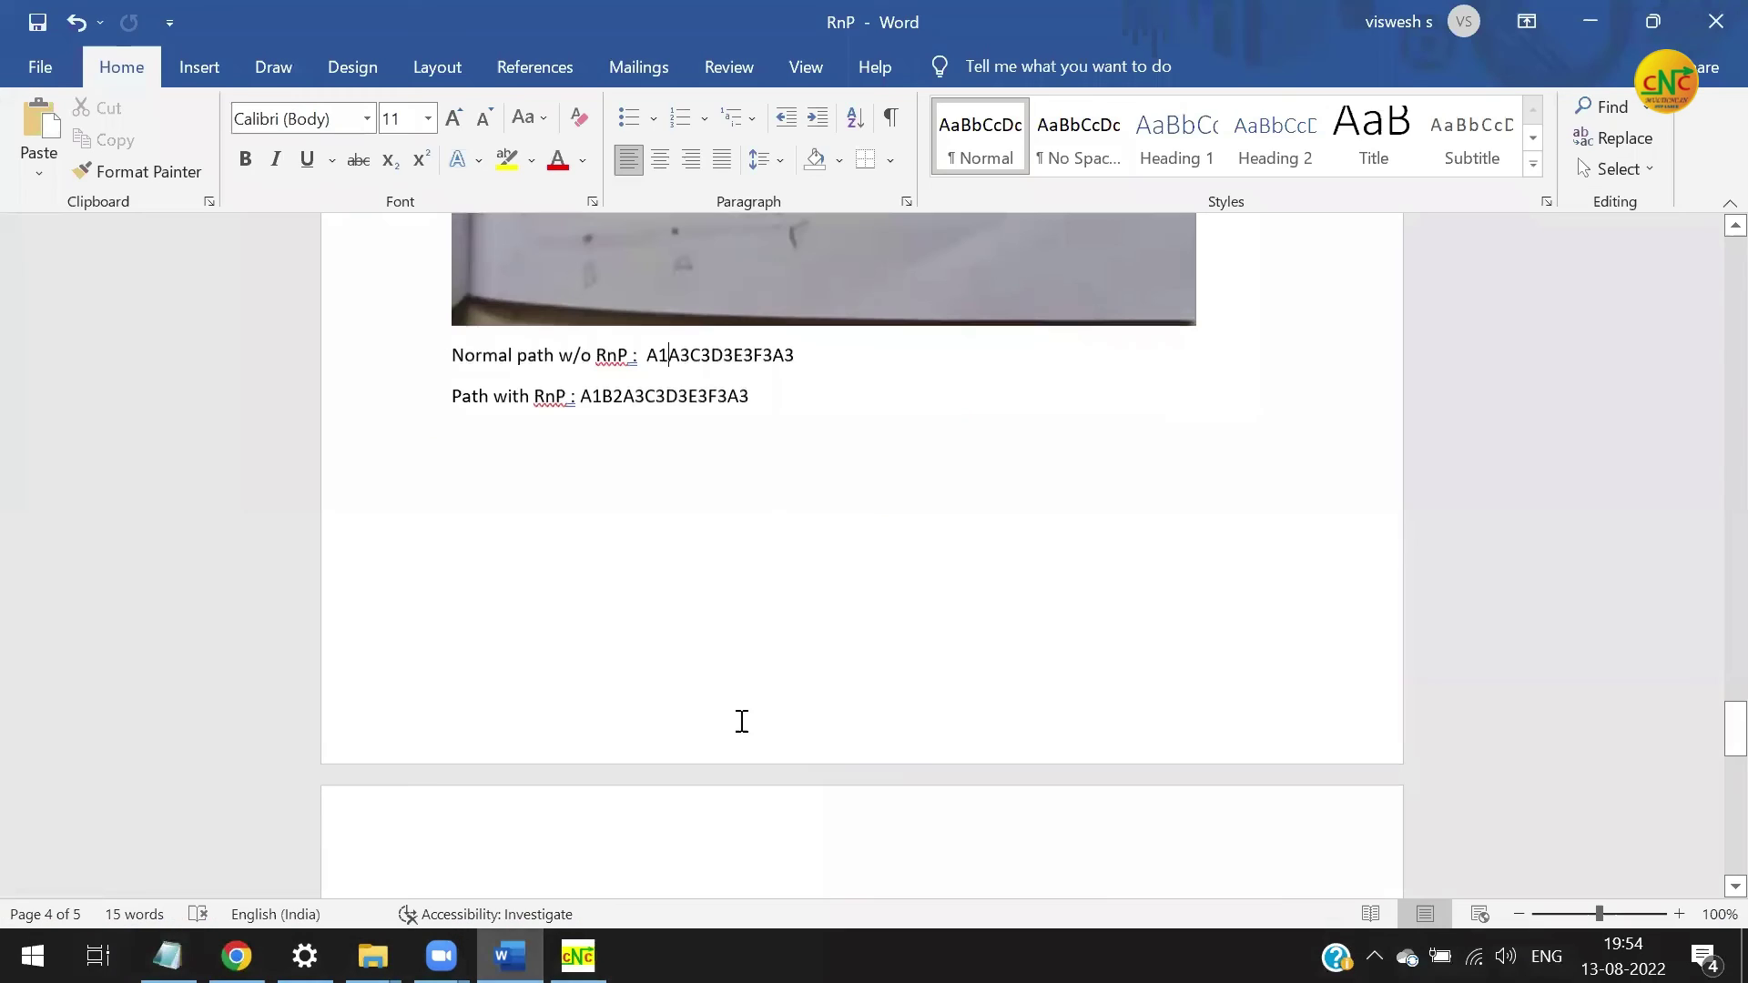
drag(1708, 747, 1716, 255)
click(806, 398)
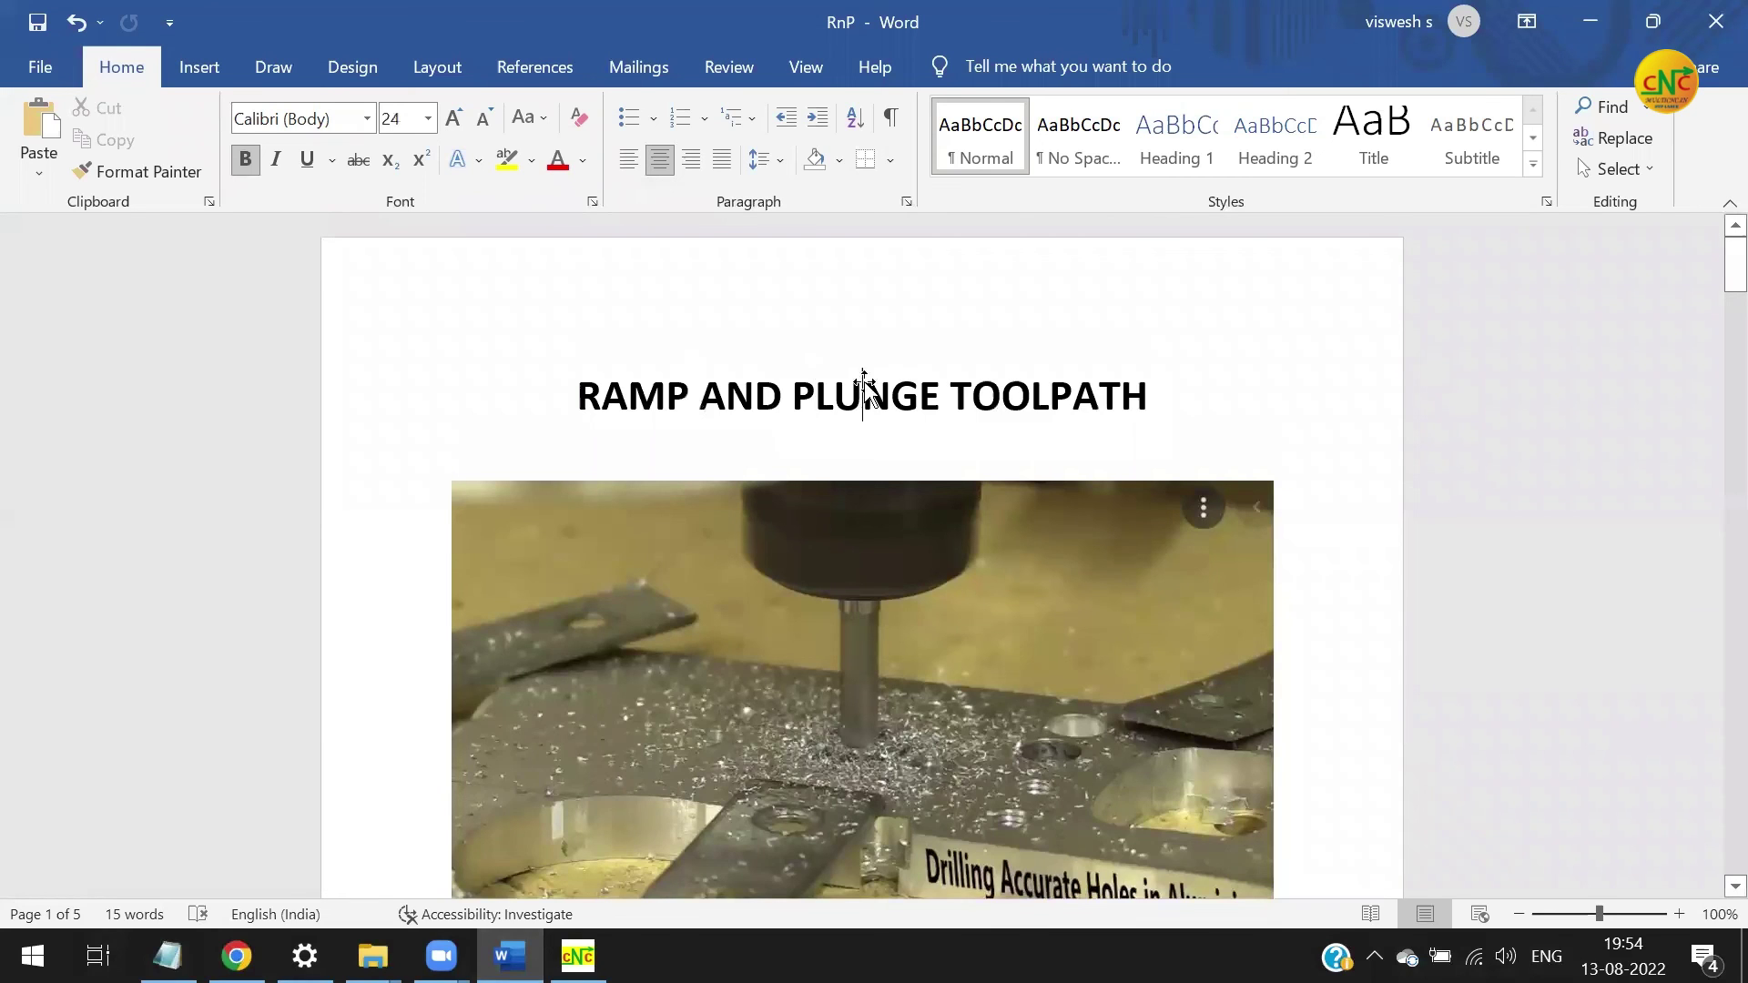
scroll(863, 382, down, 8)
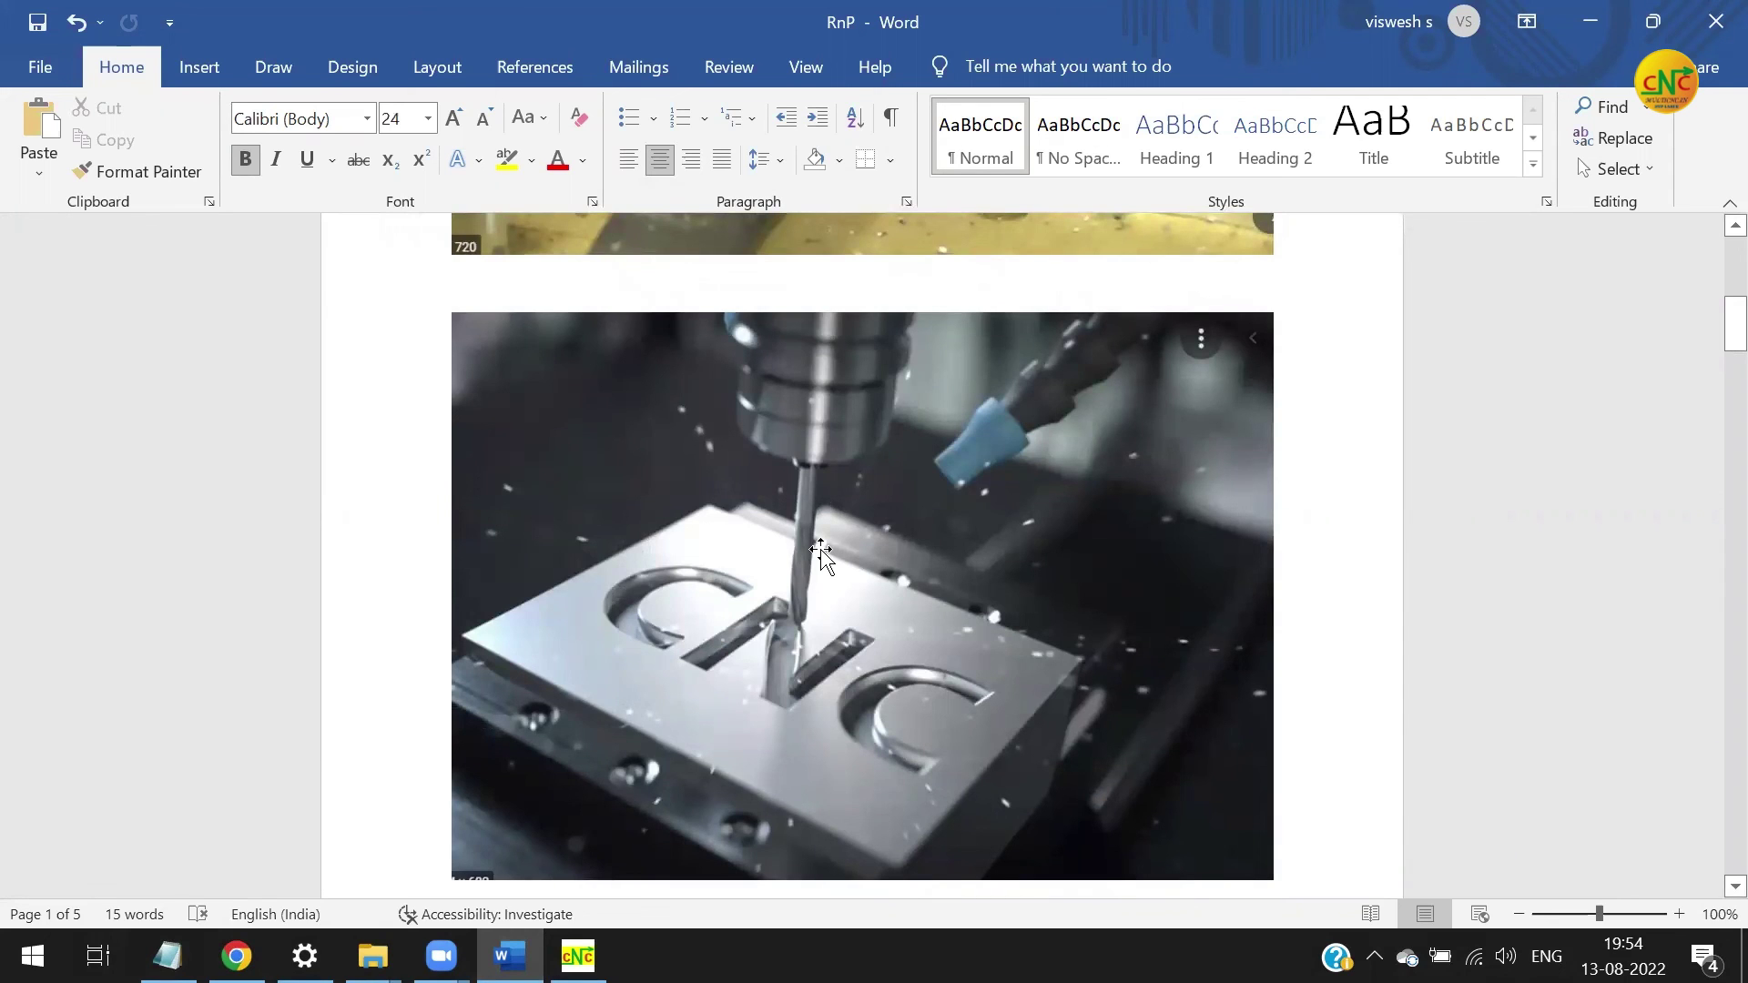
scroll(789, 580, down, 8)
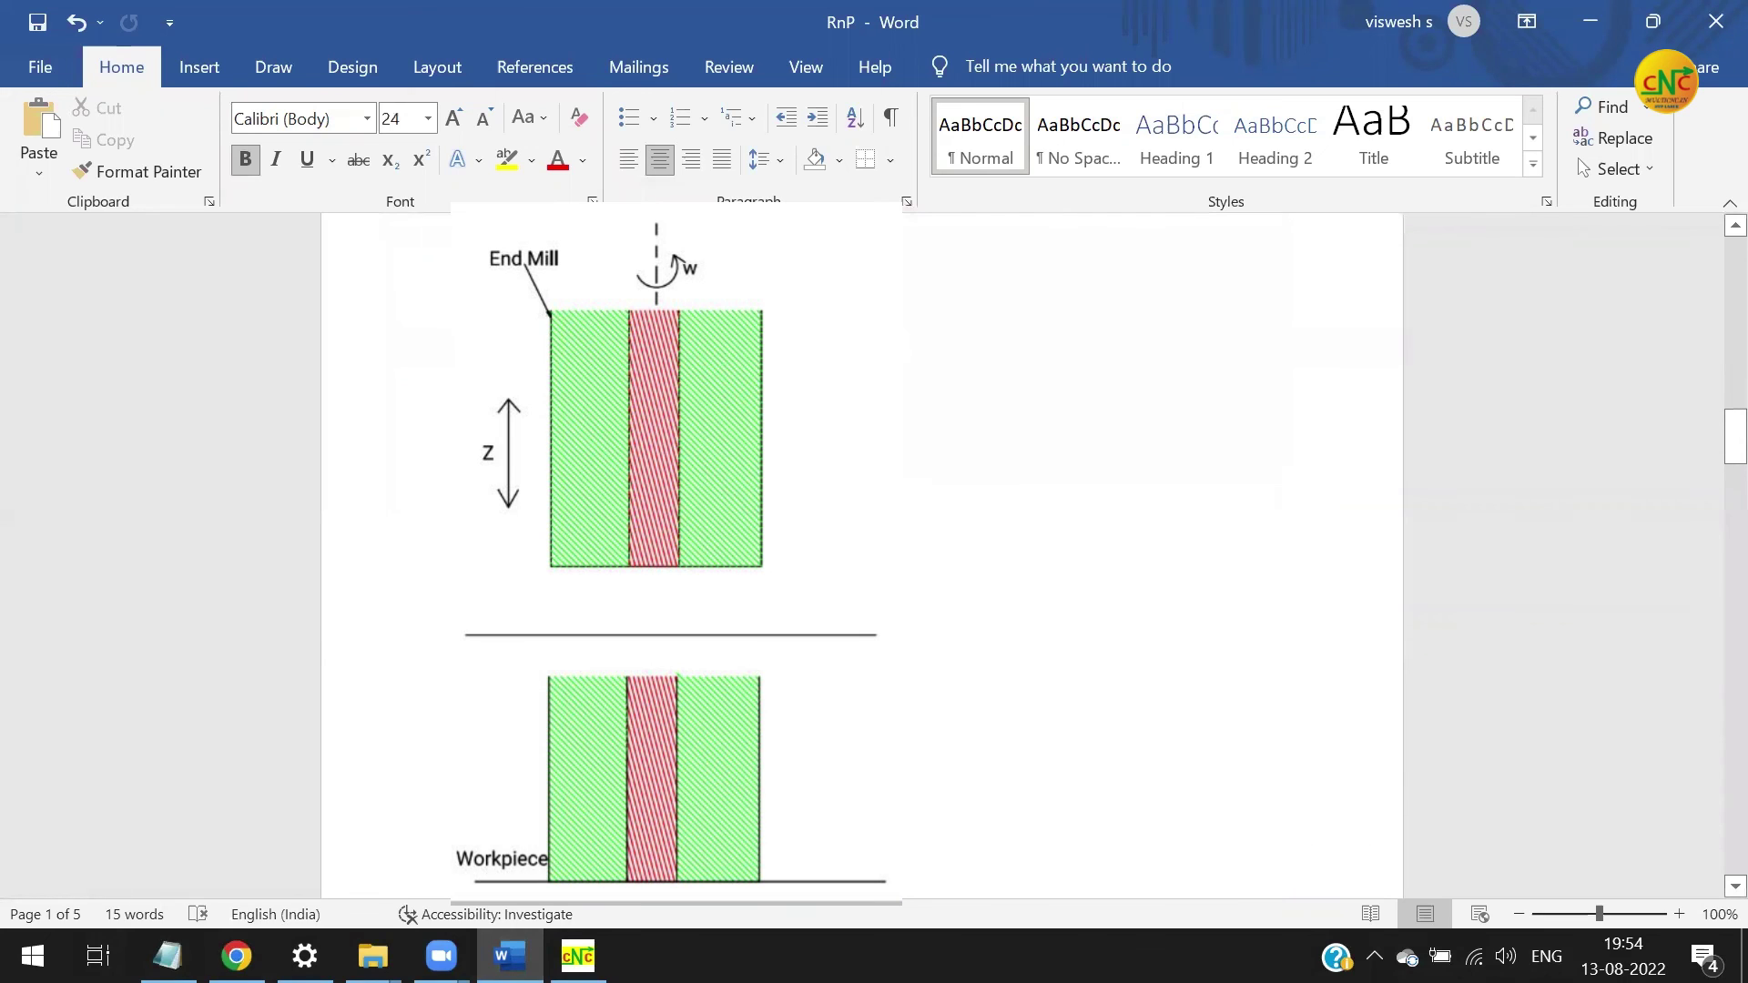
scroll(788, 587, up, 15)
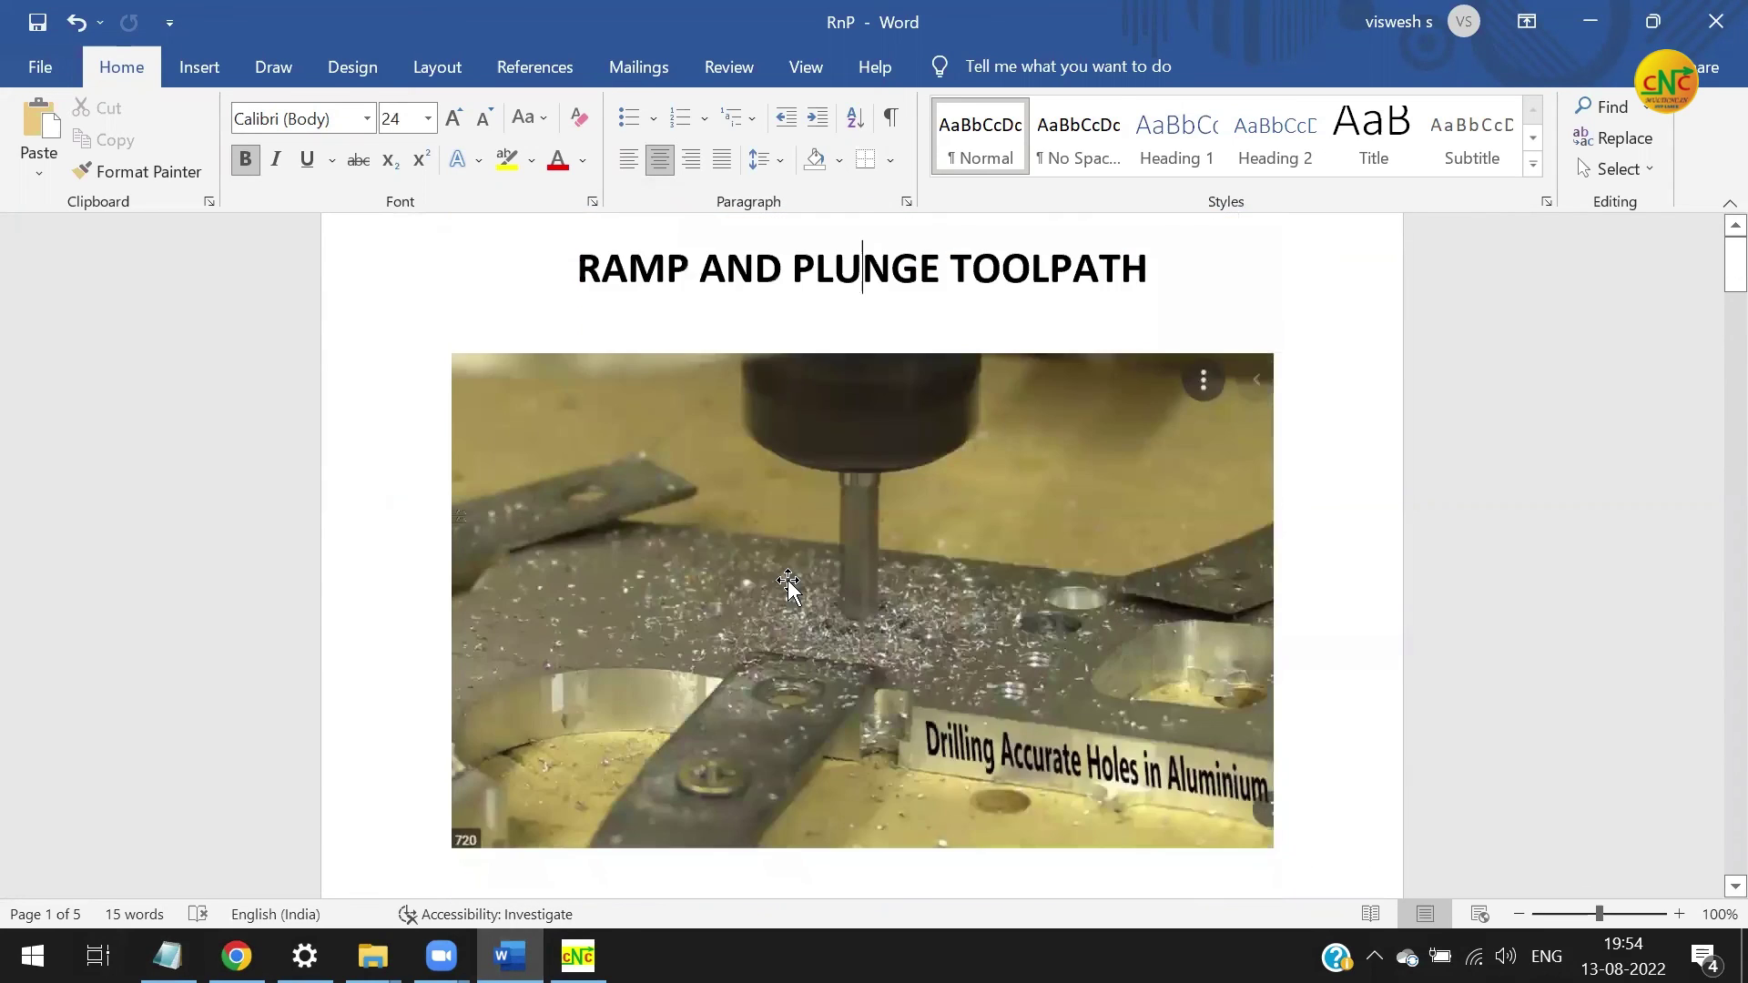
scroll(788, 587, up, 2)
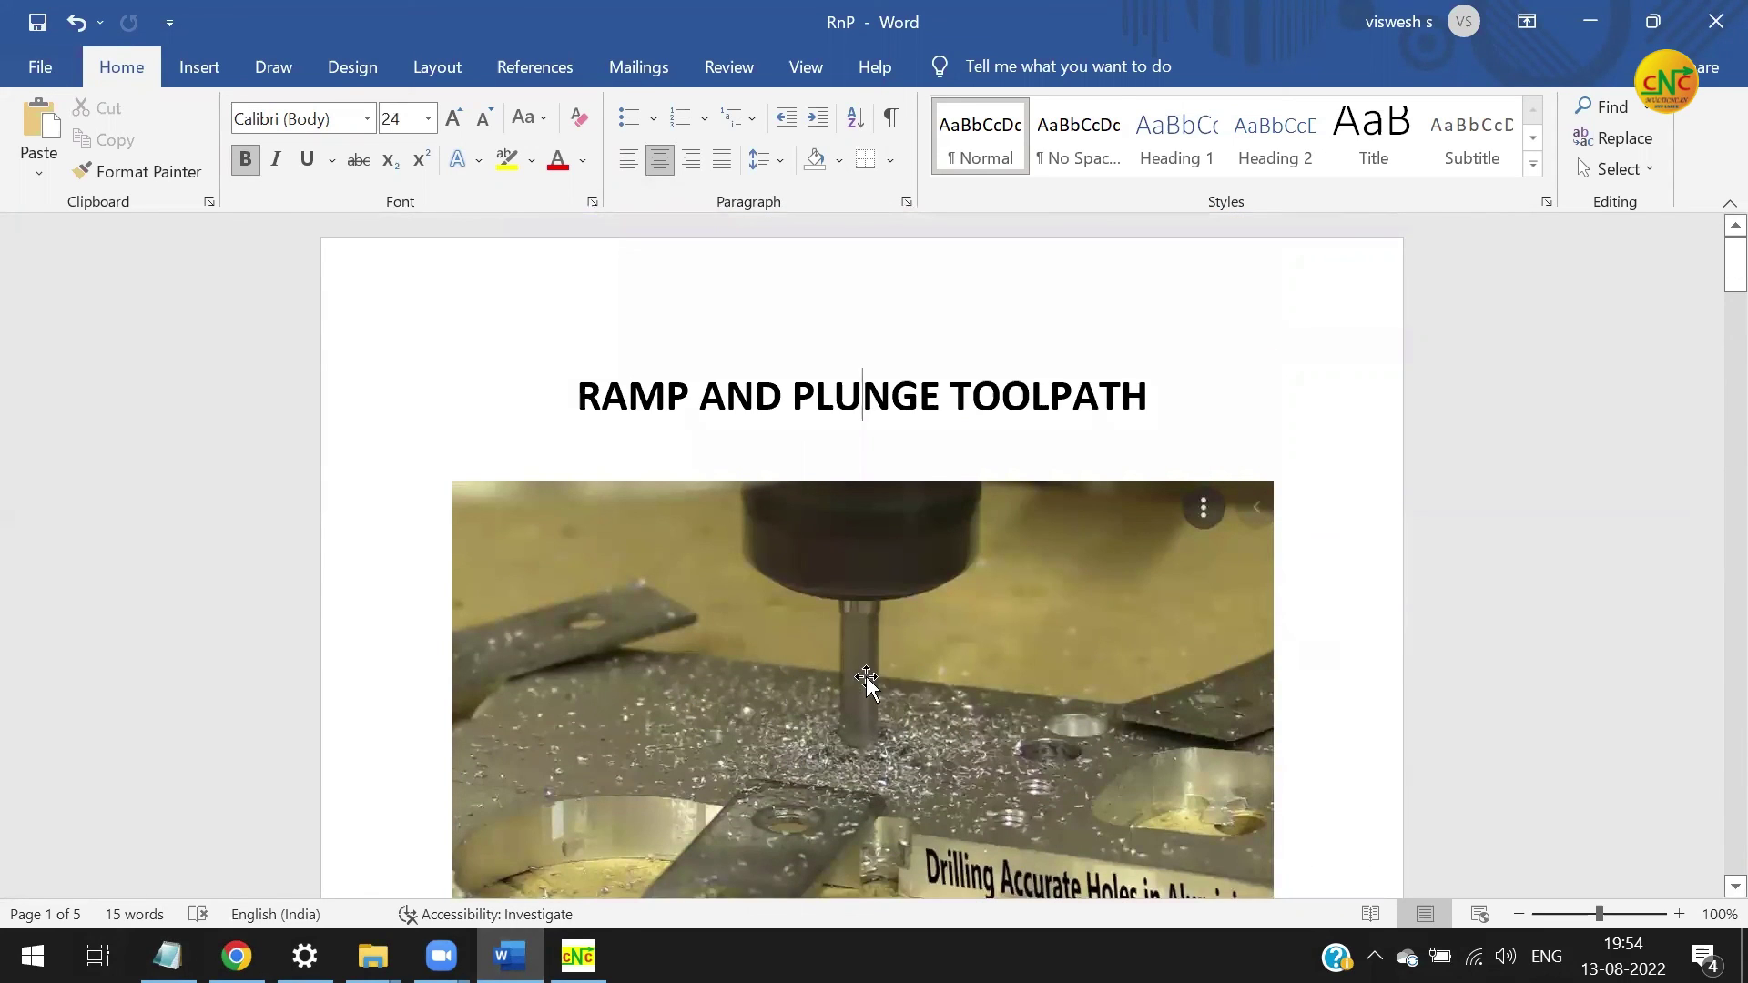